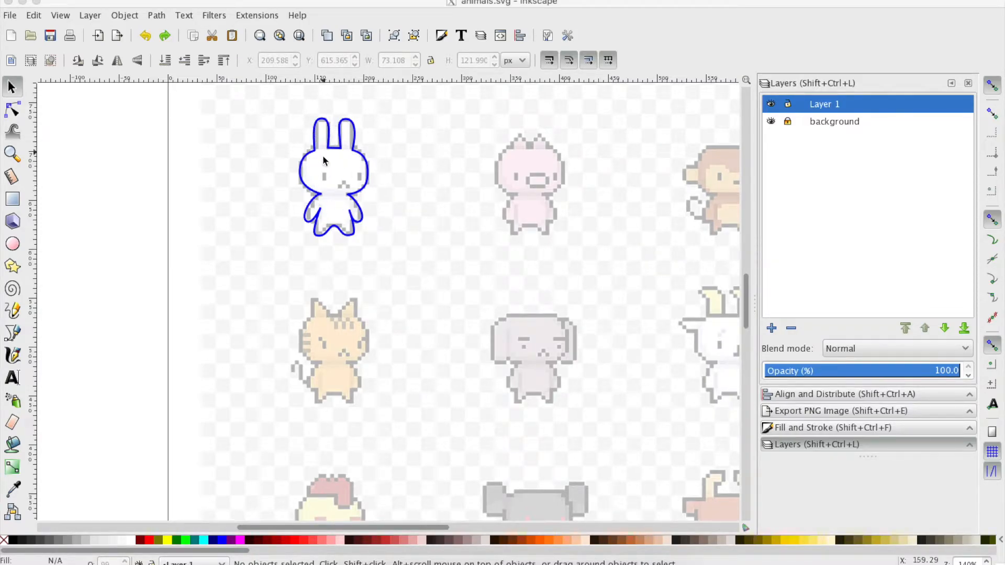
- Open the rabbit outline for node editing, break it where the left ear's outer side meets the head, and separate the two ends
double_click(325, 137)
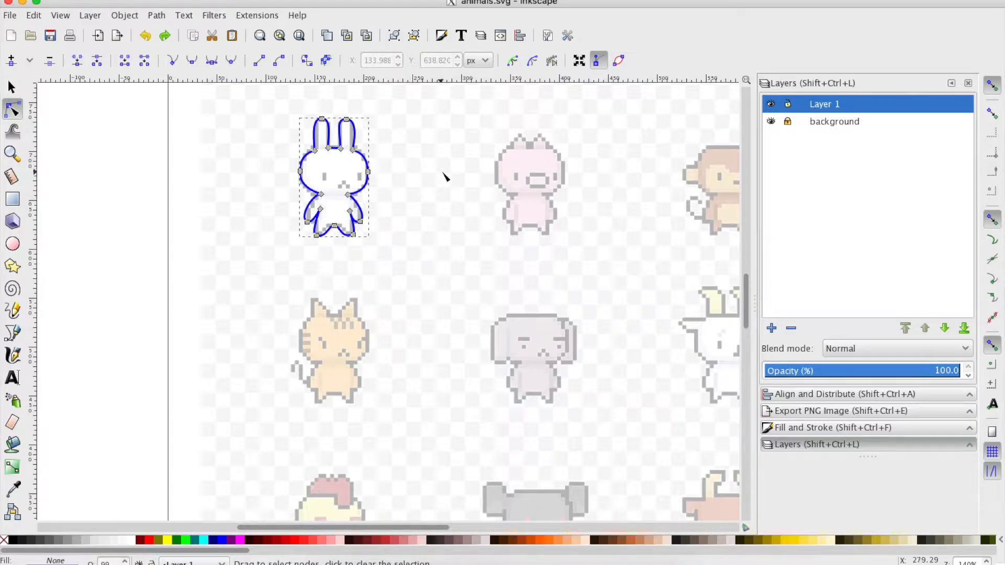
key(plus)
key(plus)
scroll(444, 174, up, 14)
scroll(443, 174, left, 9)
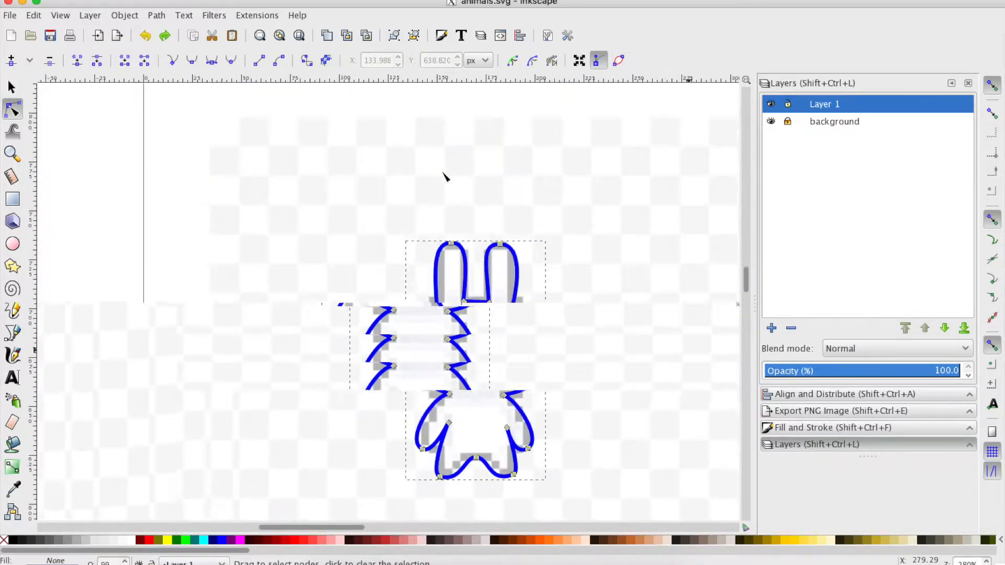
scroll(443, 174, down, 1)
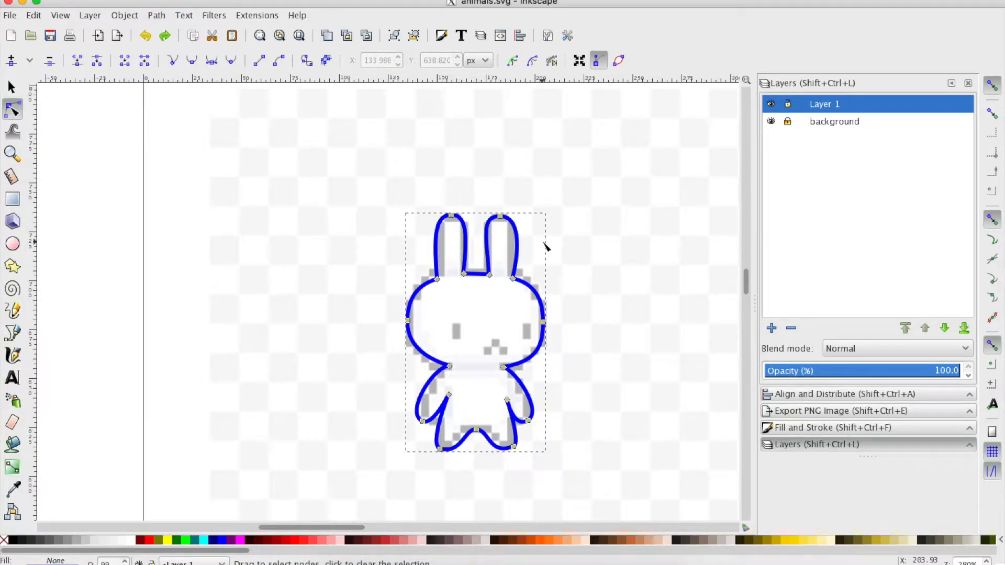
click(439, 281)
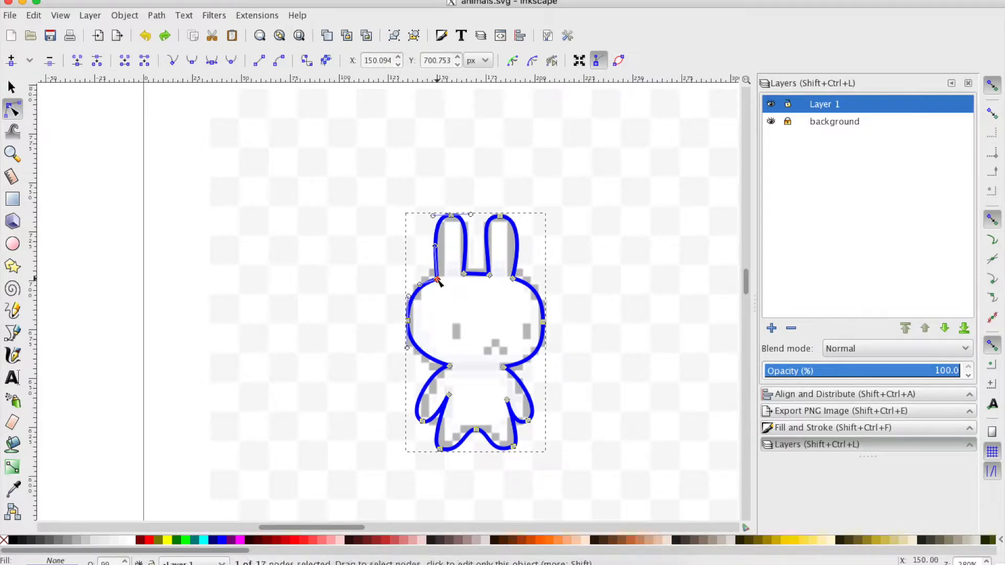
click(94, 65)
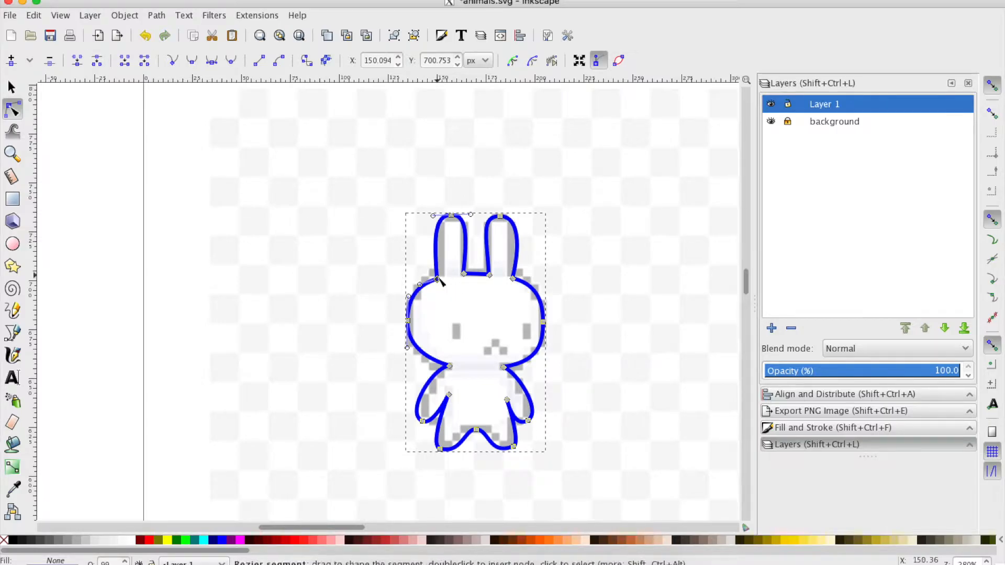
mouse_move(438, 281)
mouse_down()
mouse_move(438, 268)
mouse_move(423, 284)
mouse_move(436, 259)
mouse_move(435, 275)
mouse_up()
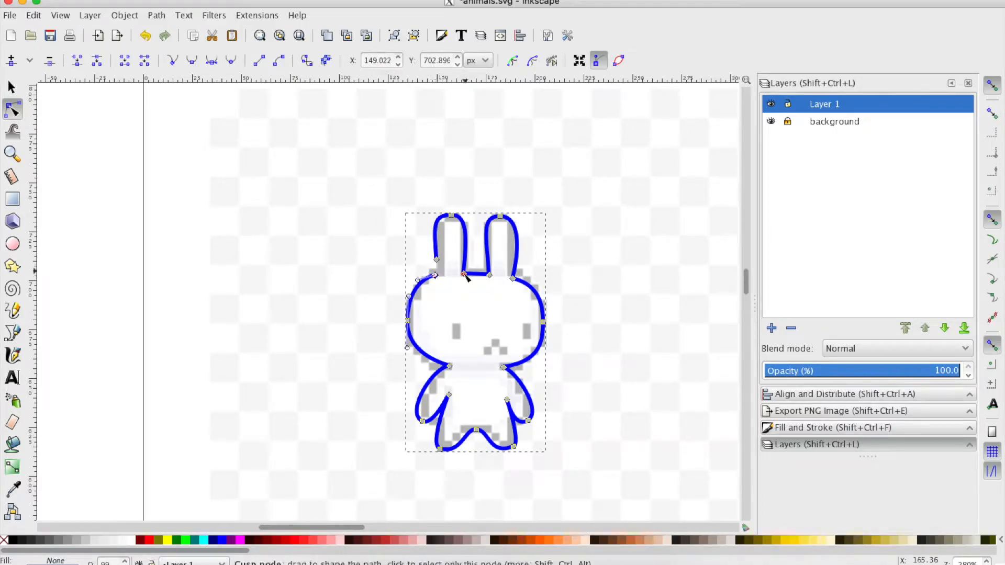
- Break the path at the inner base node of the left ear and at the inner base node of the right ear
click(464, 274)
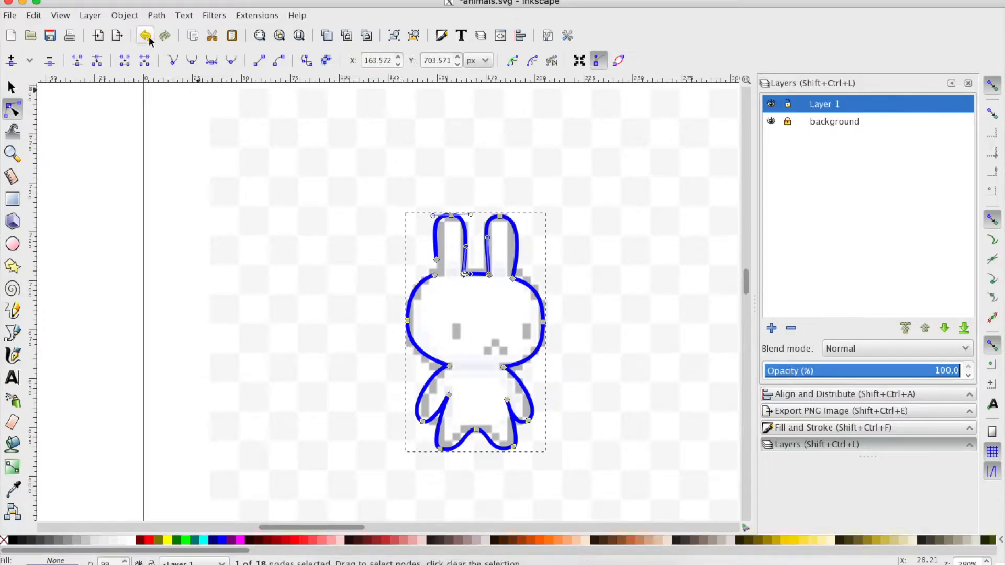
click(97, 61)
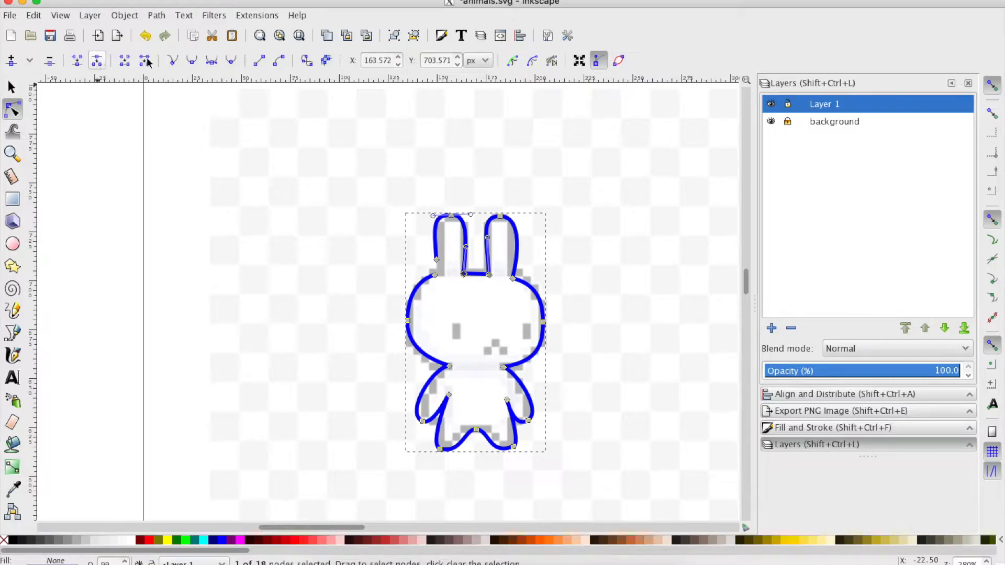
click(473, 291)
click(489, 276)
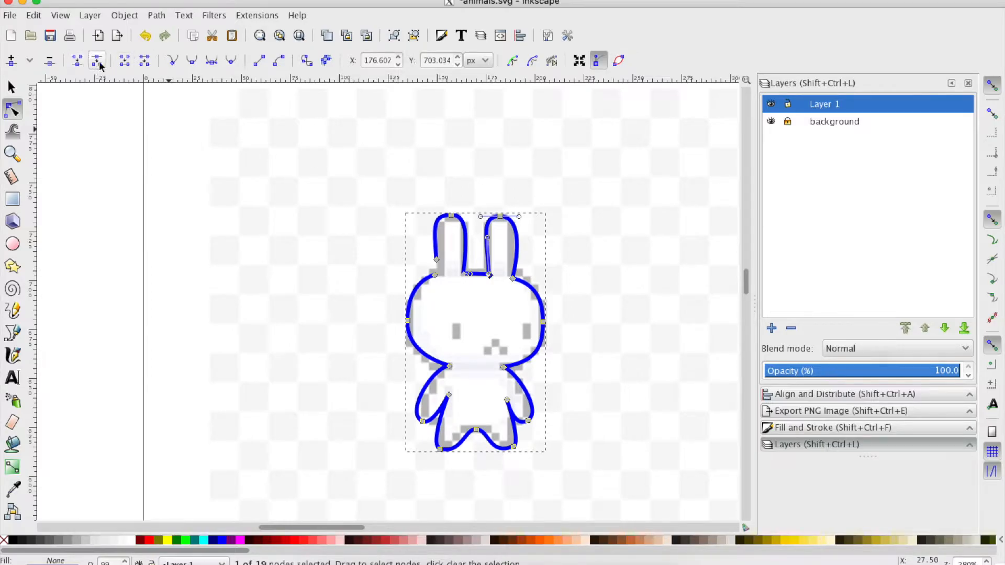
click(513, 279)
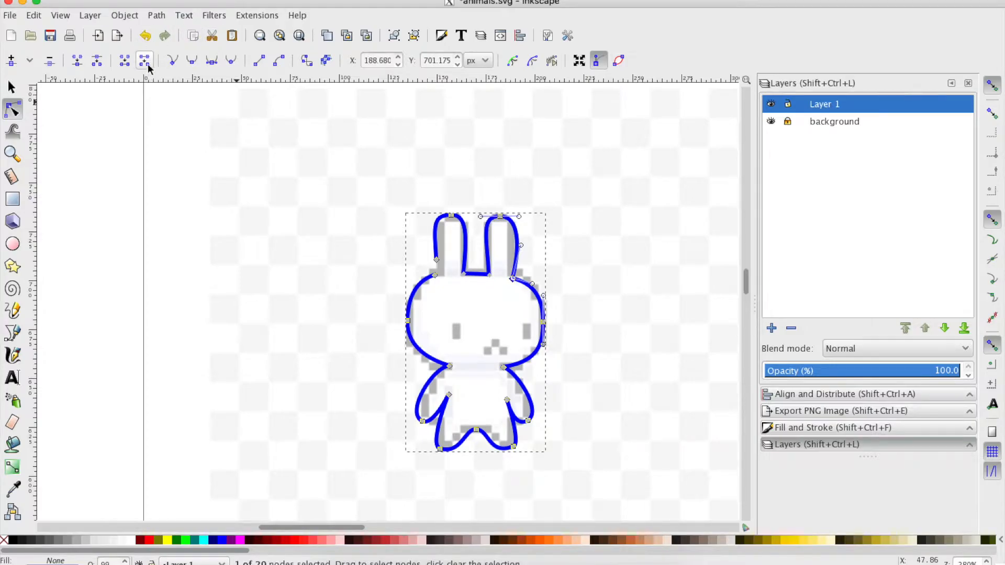
click(100, 64)
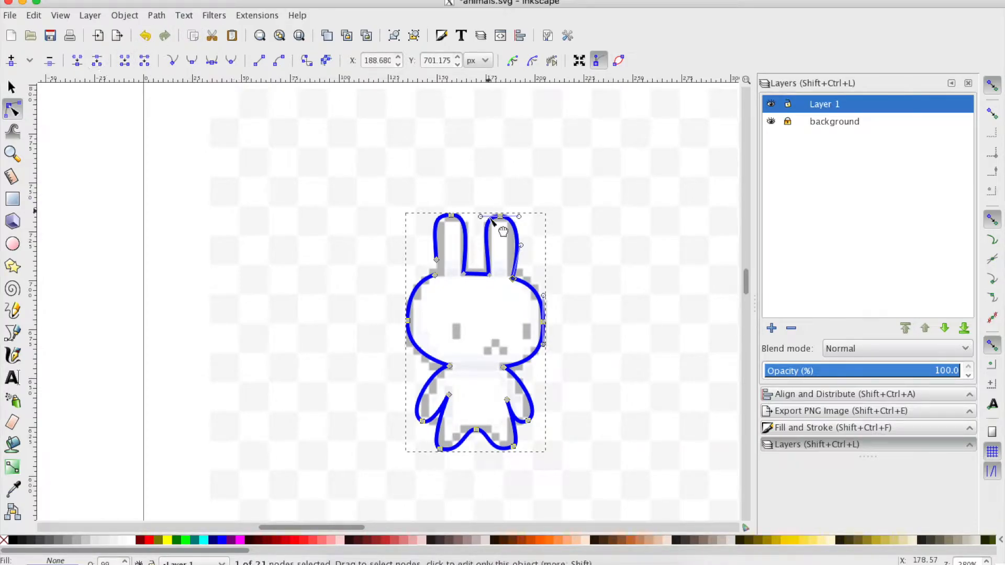
click(578, 255)
drag(513, 278, 489, 274)
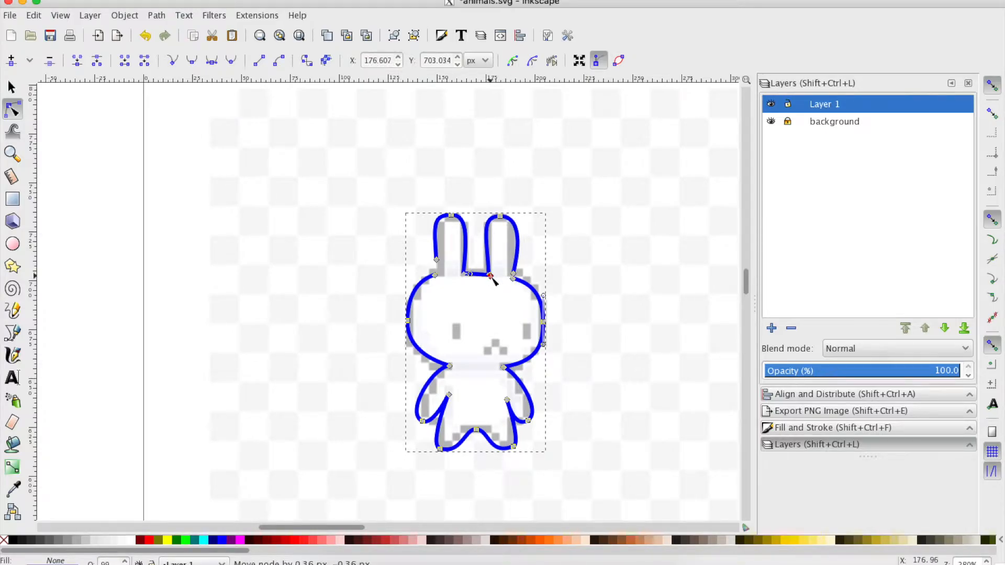
click(487, 259)
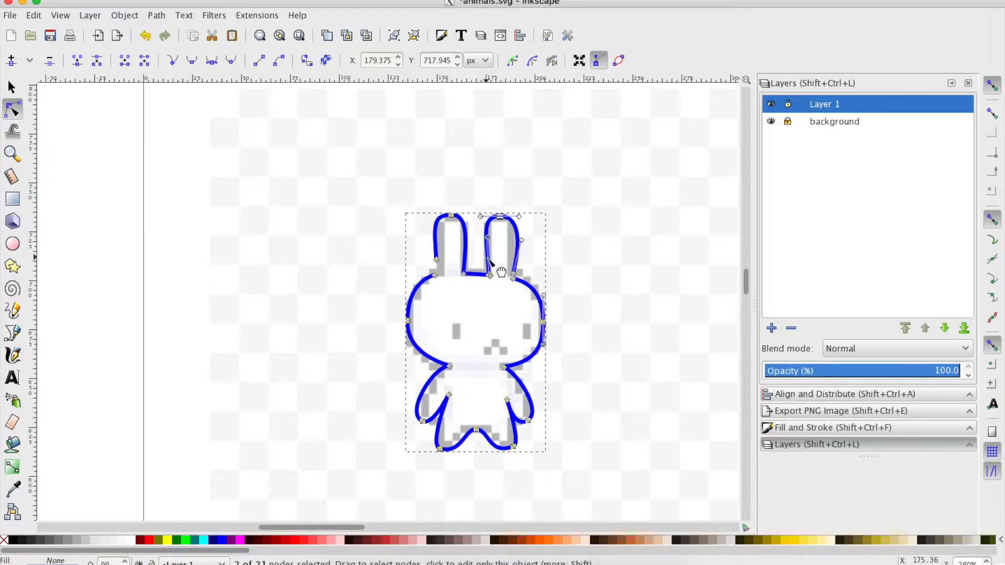
key(ctrl+z)
key(ctrl+z)
key(ctrl+z)
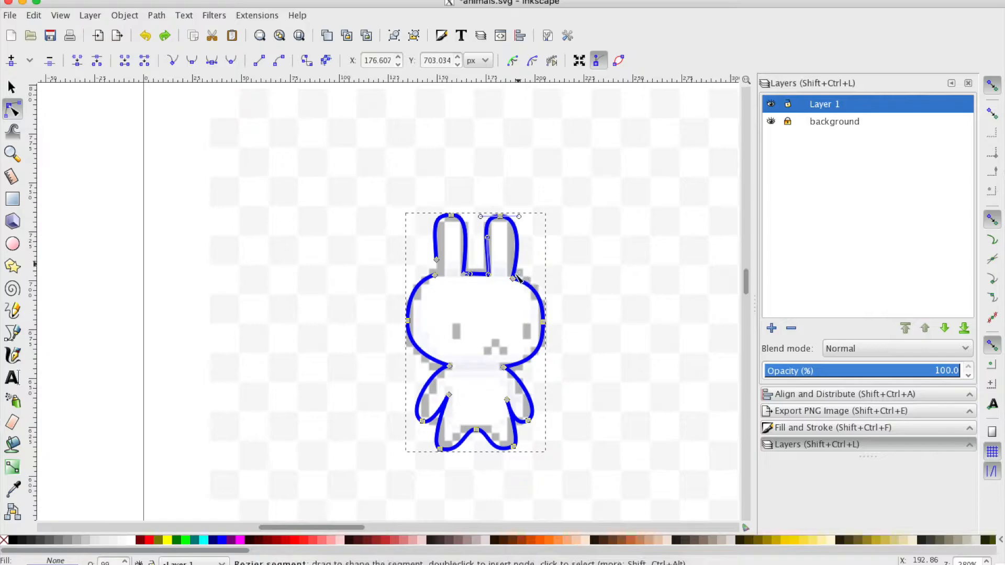
- Bend the outer side of the right ear slightly inward, then reselect the rabbit outline
click(516, 235)
mouse_move(516, 234)
mouse_down()
mouse_move(519, 209)
mouse_move(514, 232)
mouse_up()
key(s)
click(476, 187)
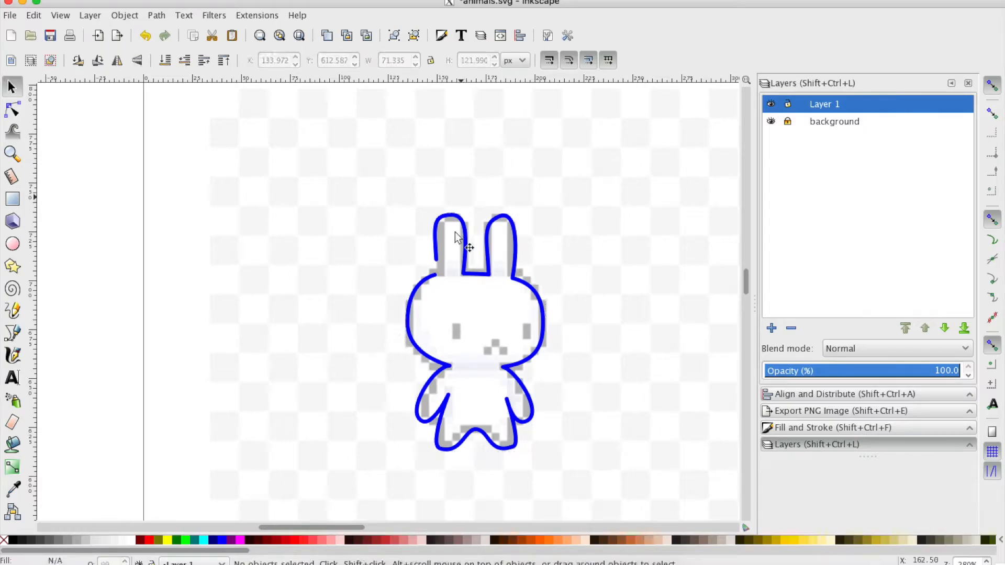
click(465, 281)
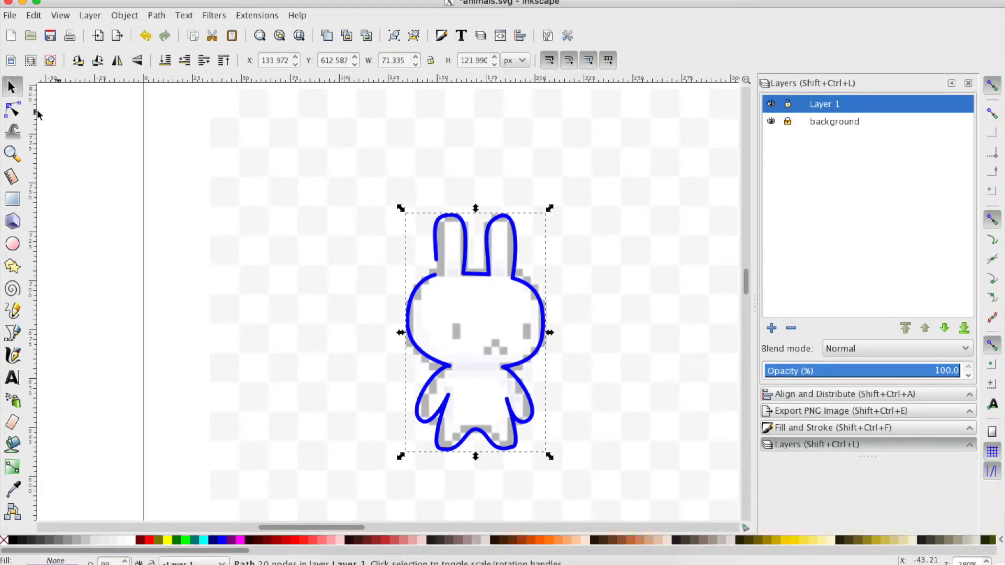
- Nudge the right ear's outer base node upward and break the path at that node
click(12, 110)
click(513, 277)
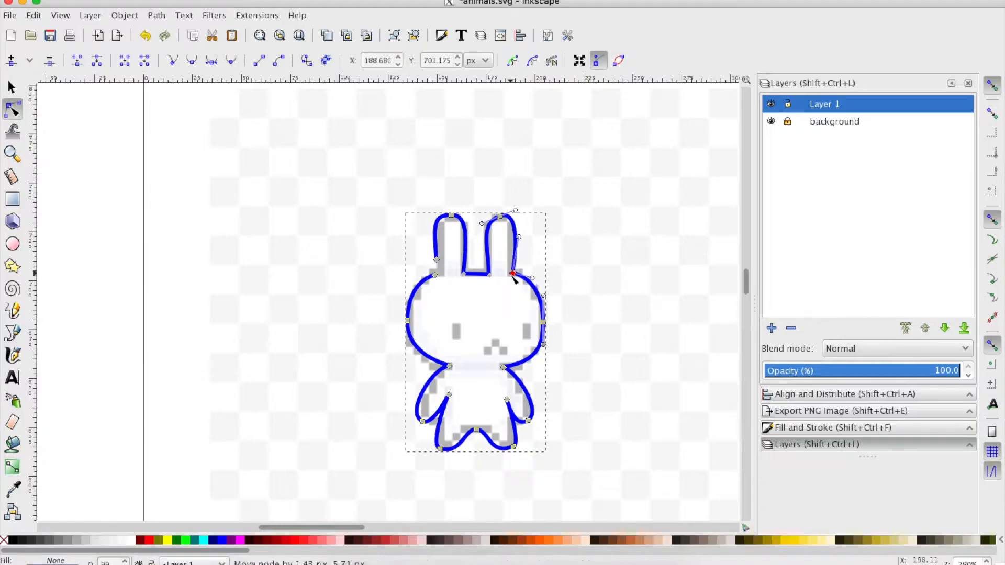
click(97, 61)
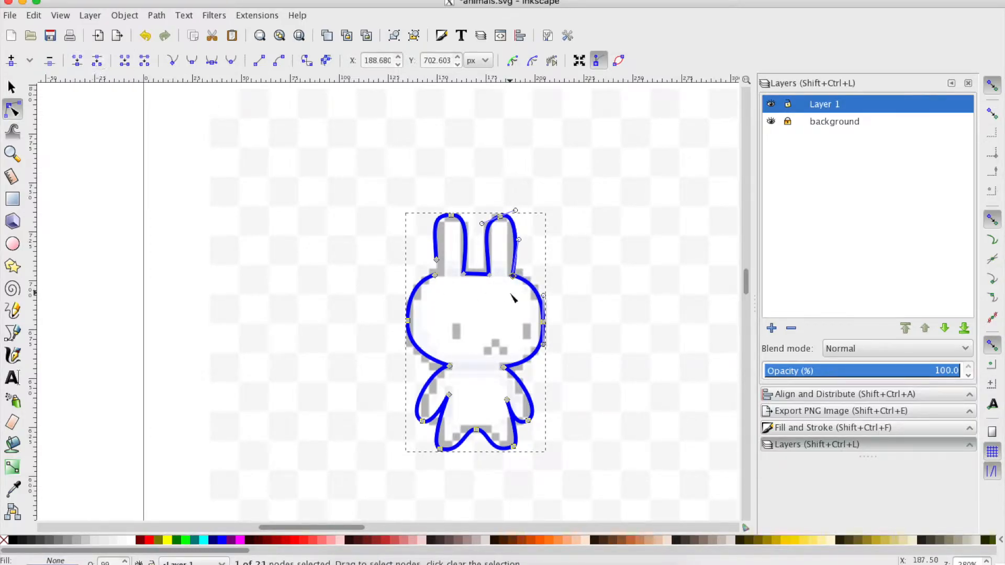
click(554, 251)
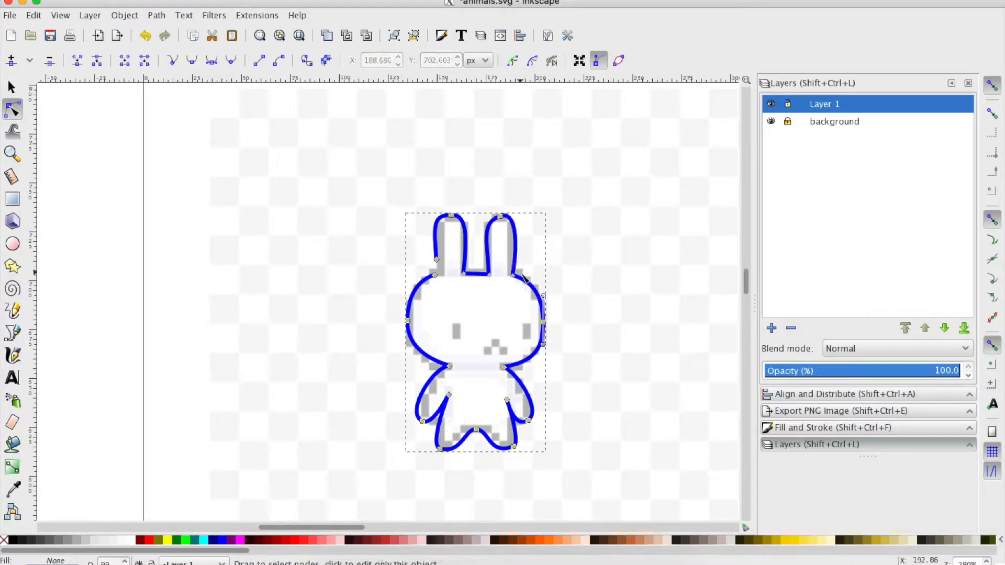
- Move the right ear's nodes up and away from the head so the ear is detached from the remaining outline
click(513, 275)
shift+click(490, 275)
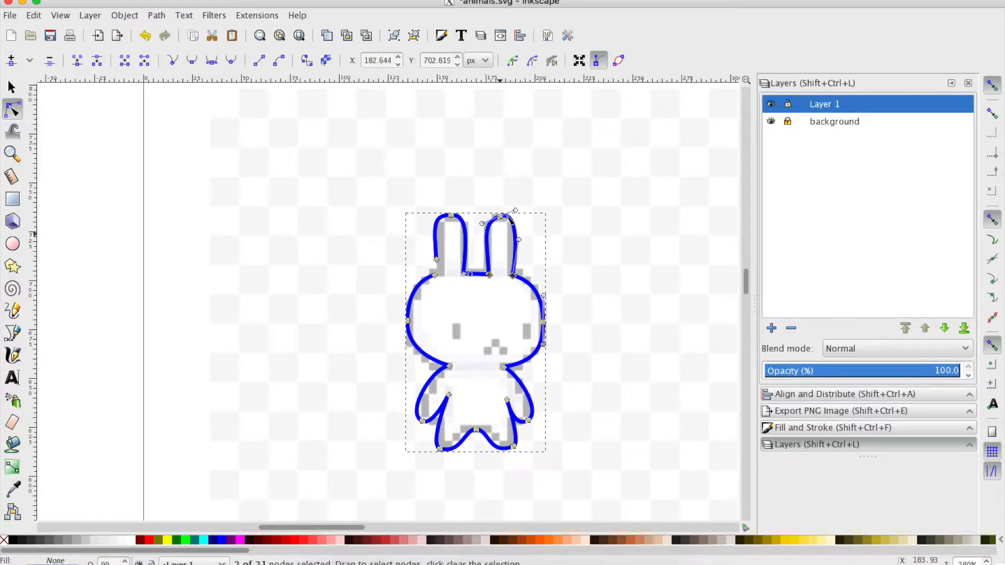
drag(503, 218, 529, 206)
click(519, 249)
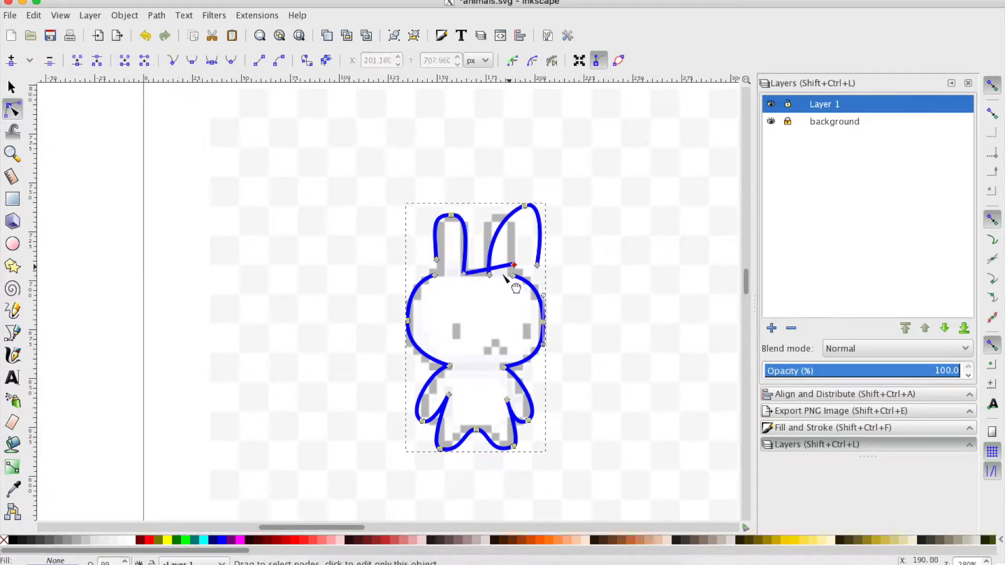
mouse_move(490, 274)
mouse_down()
mouse_move(523, 263)
mouse_move(517, 281)
mouse_move(499, 278)
mouse_up()
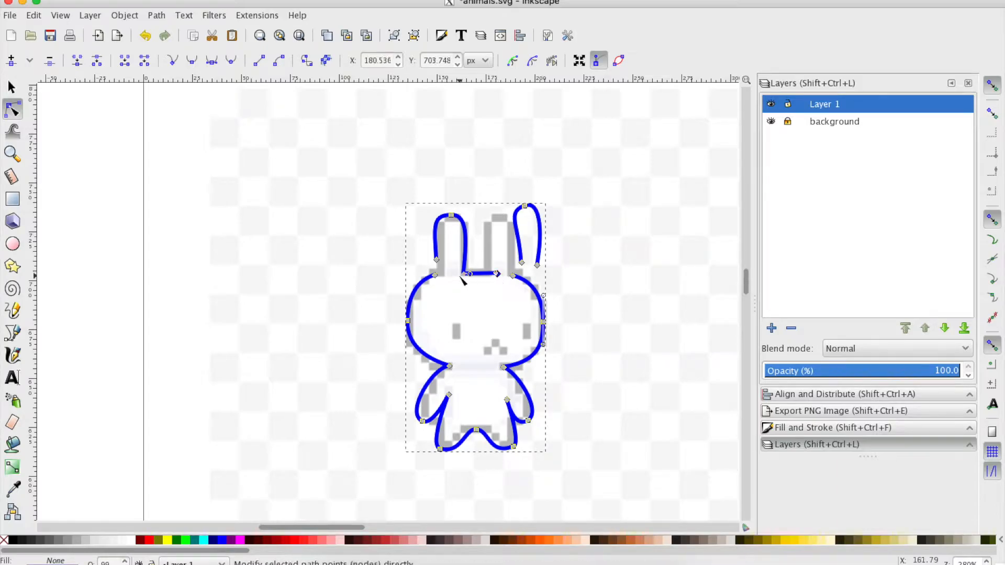
- Raise the left ear's inner end node and delete the leftover straight segment between the ears
click(464, 274)
click(479, 273)
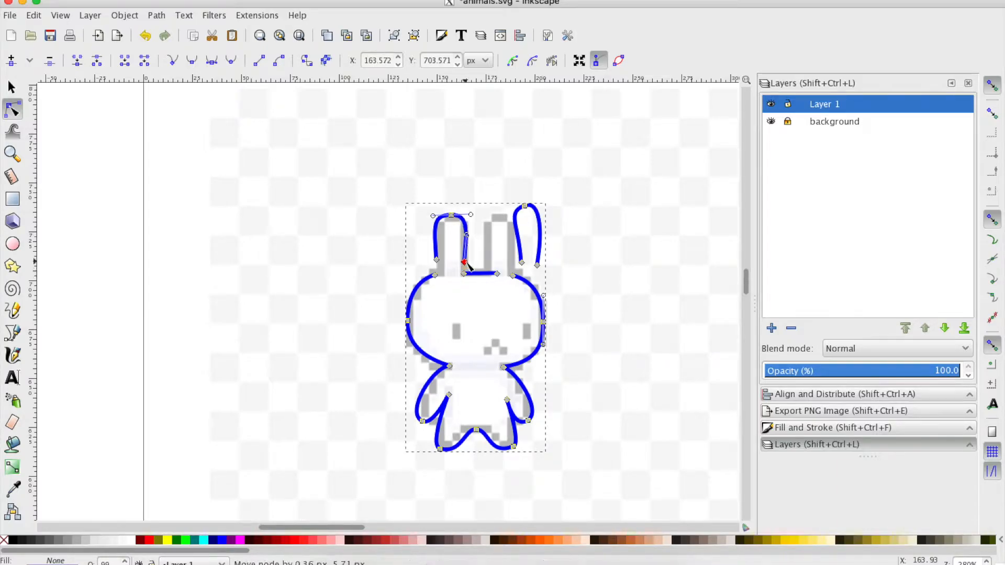
key(Delete)
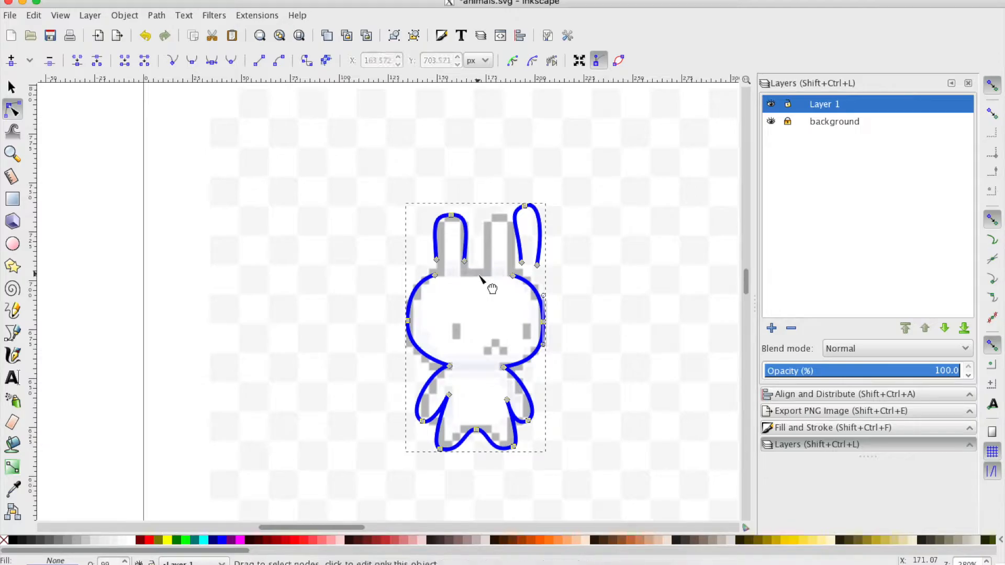
- Nudge the head's left end node inward and join it to the head's right end node with a new segment
click(436, 276)
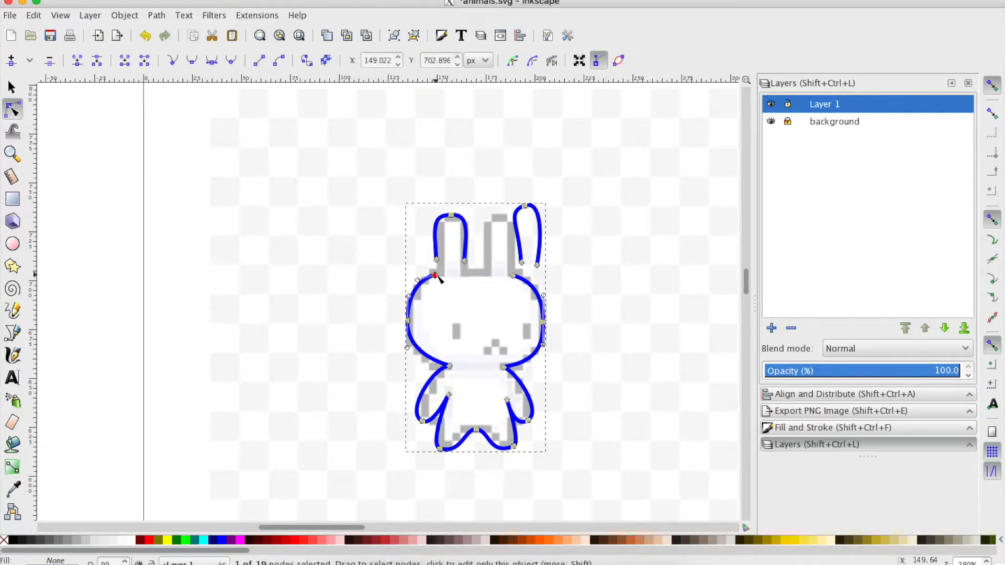
mouse_move(436, 278)
mouse_down()
mouse_move(449, 274)
mouse_move(438, 280)
mouse_up()
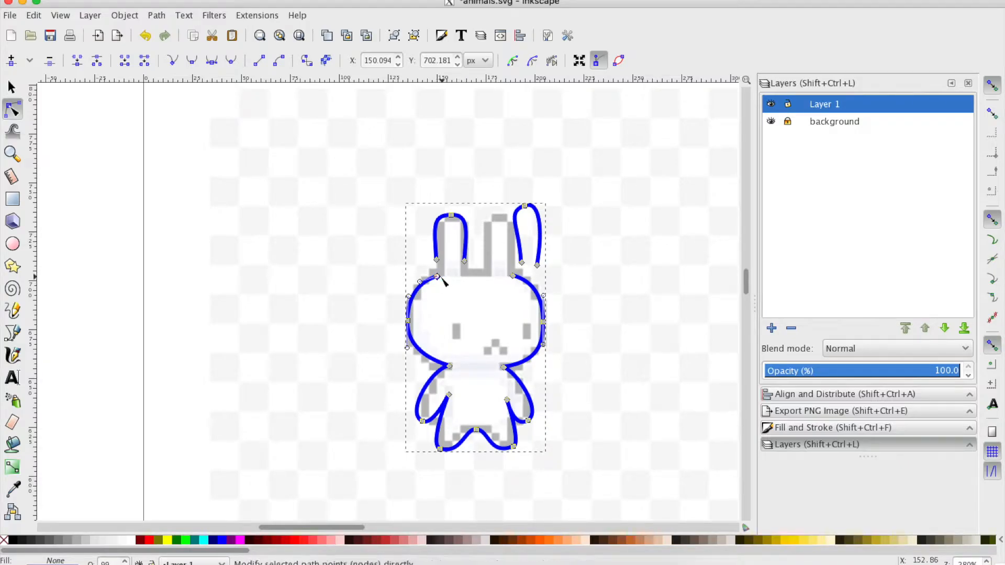
shift+click(513, 277)
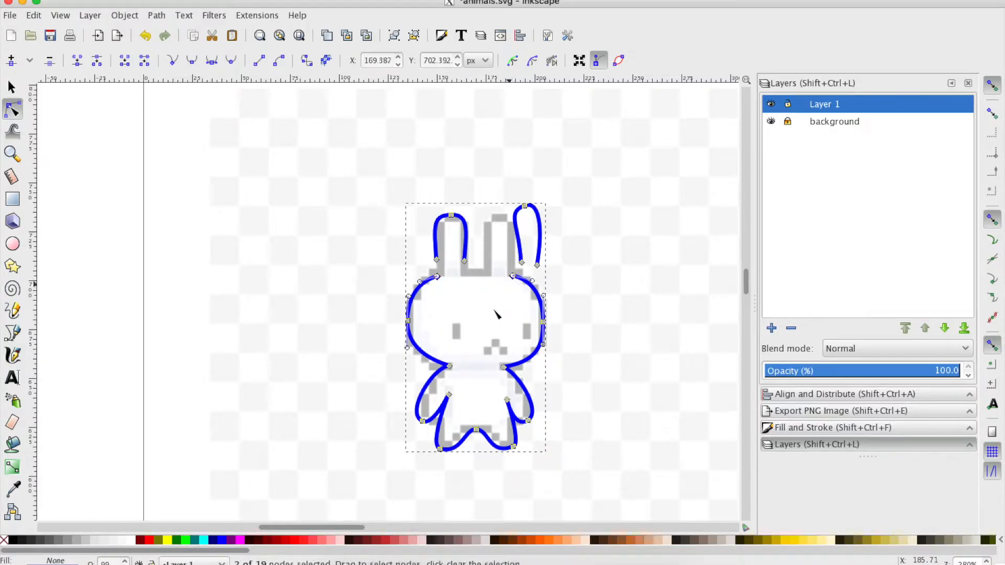
click(125, 62)
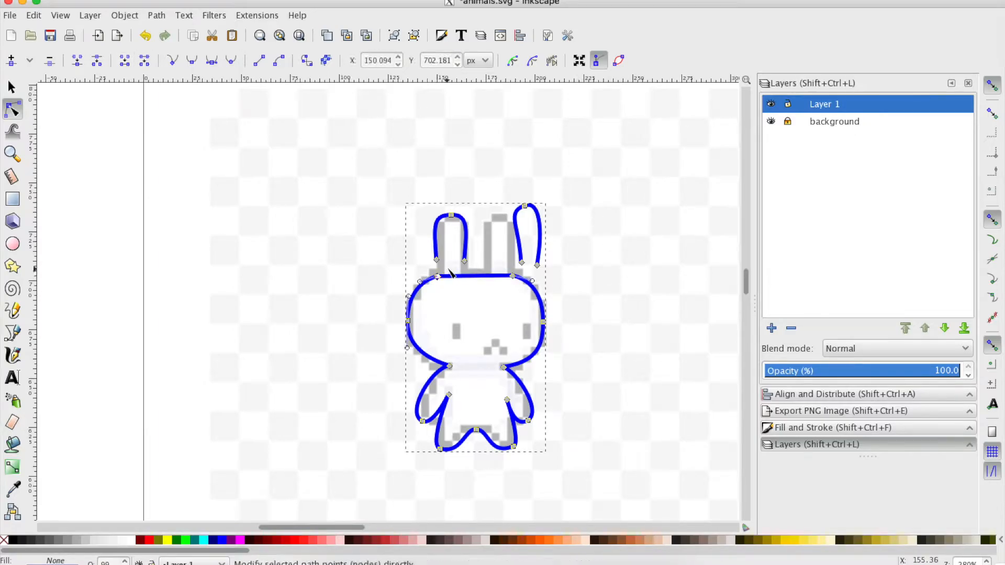
- Pull handles out of both ends of the new top segment to arch the rabbit's head upward
drag(437, 275, 450, 269)
click(512, 275)
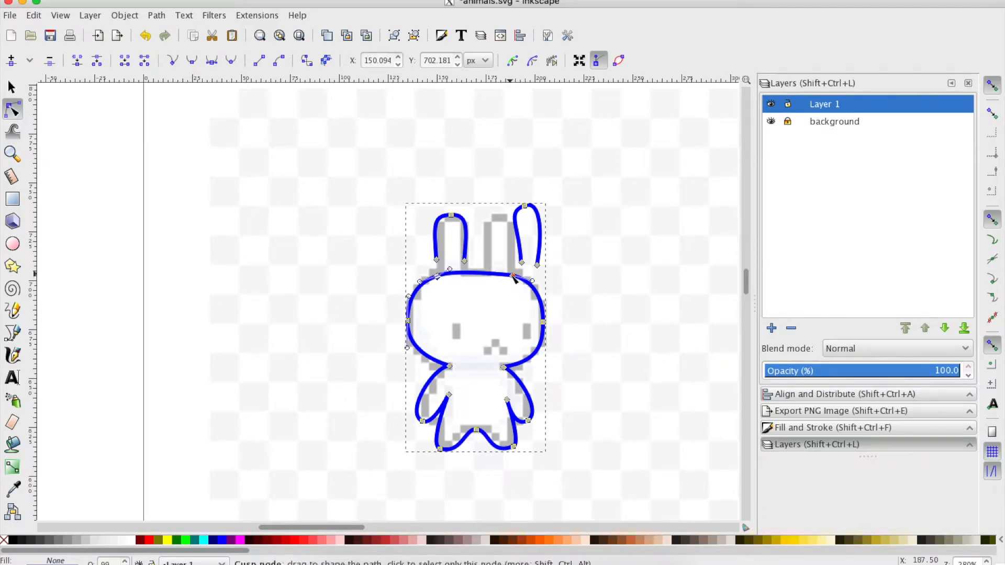
drag(512, 275, 502, 271)
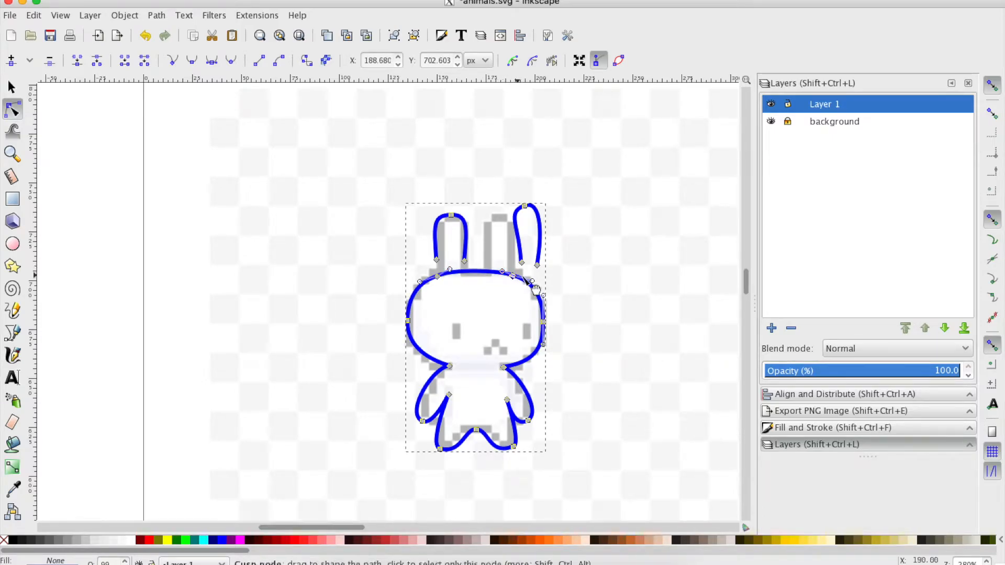
- Make the head's upper-left node auto-smooth and its upper-right node smooth, then adjust the left handle to even out the curve
click(437, 276)
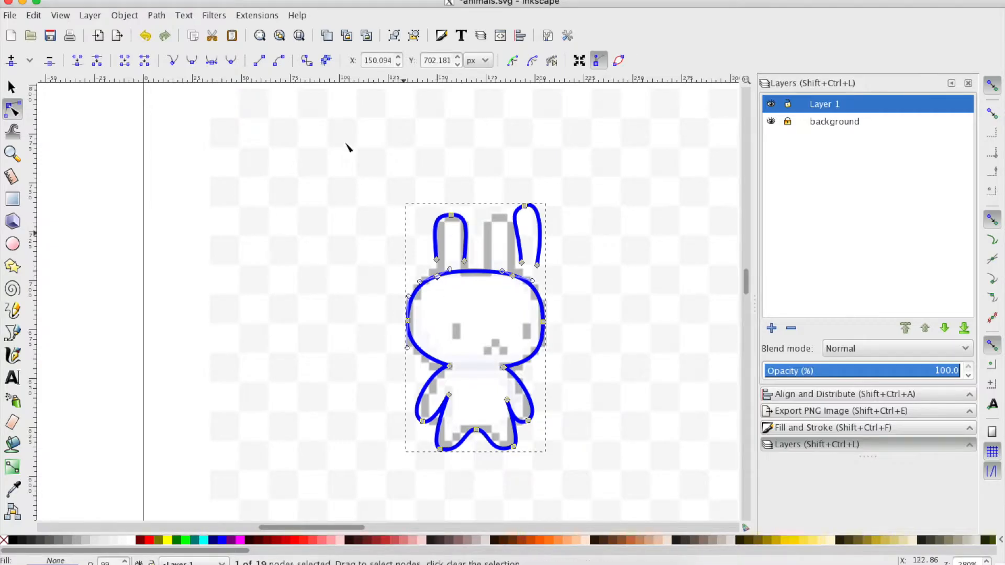
click(231, 60)
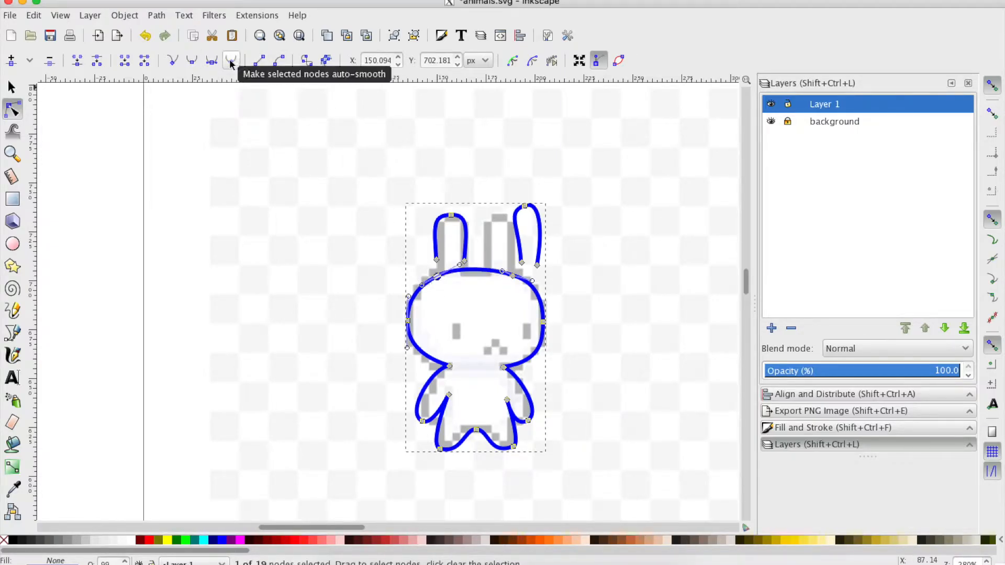
click(513, 275)
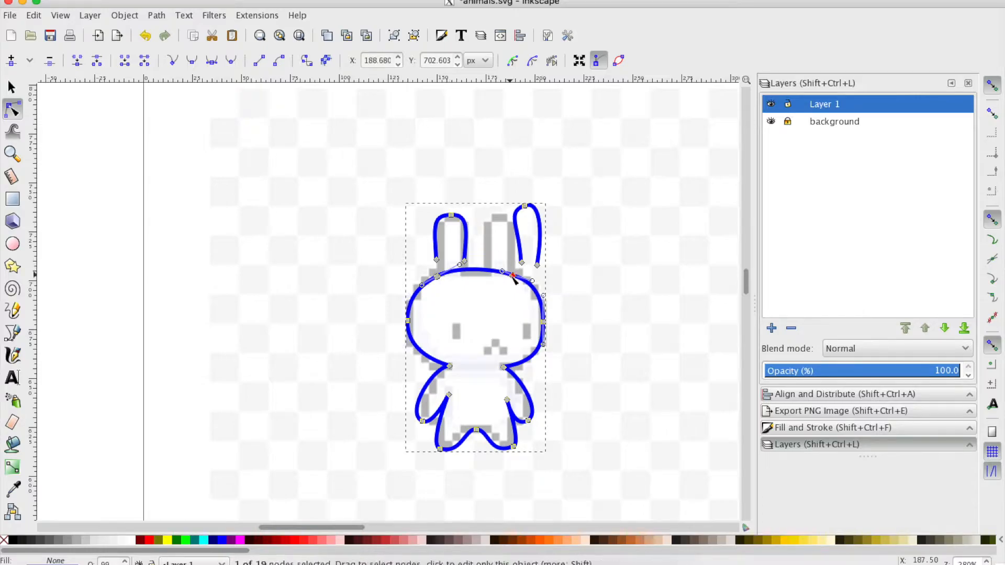
click(193, 61)
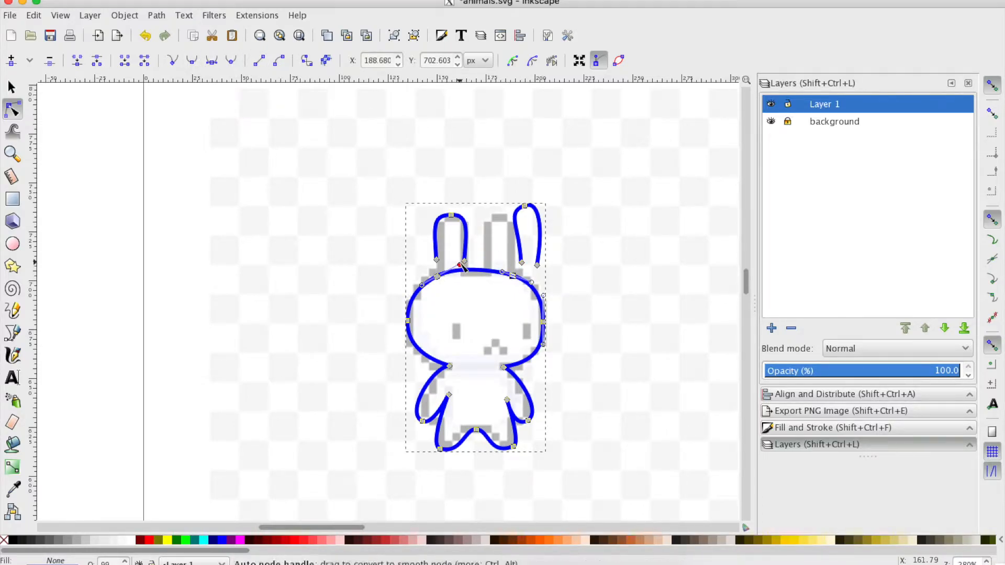
drag(454, 271, 451, 270)
click(648, 299)
- Try to separate the left ear from the rabbit outline by selecting its three nodes and applying Cut Path
click(451, 215)
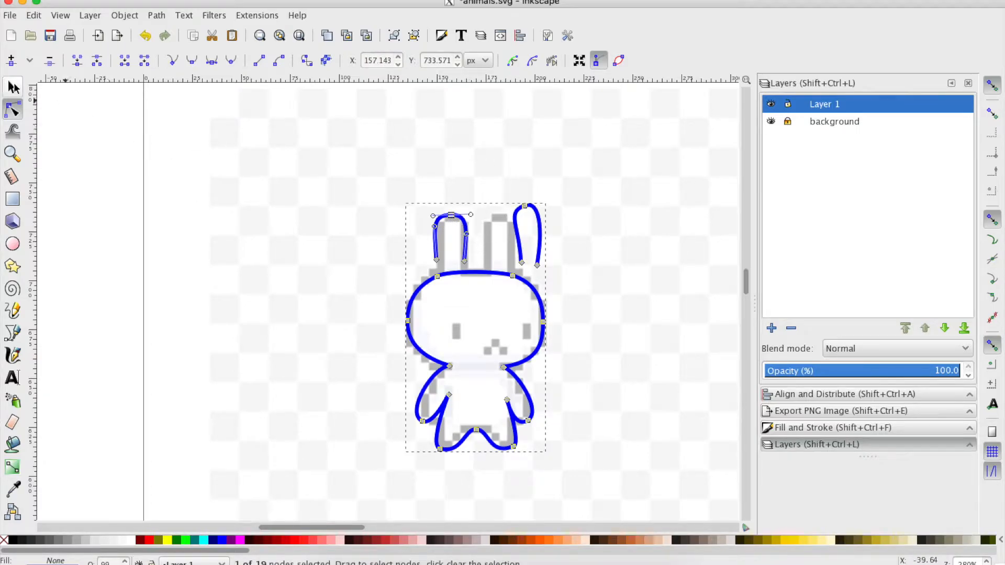
click(247, 245)
click(496, 274)
click(12, 87)
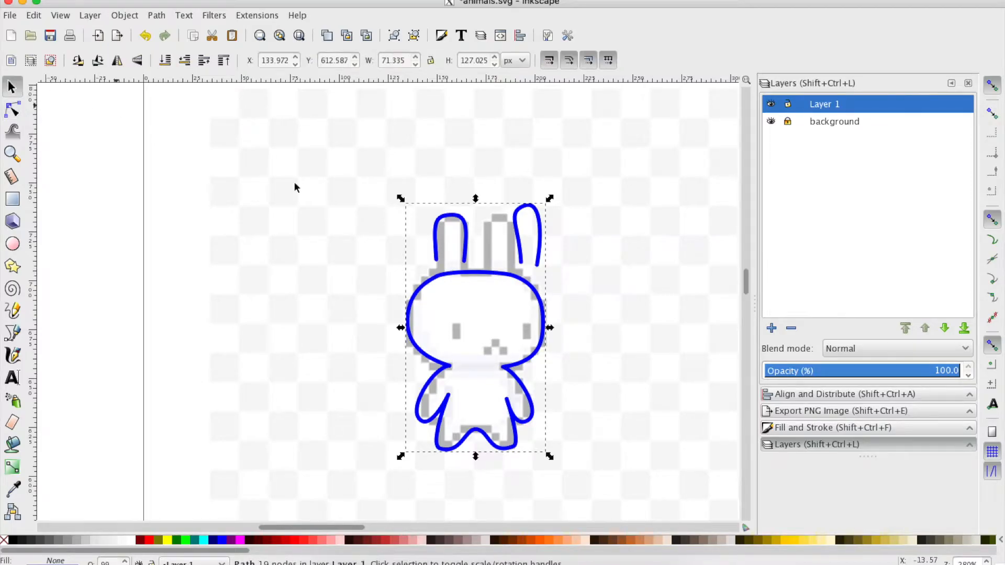
click(12, 110)
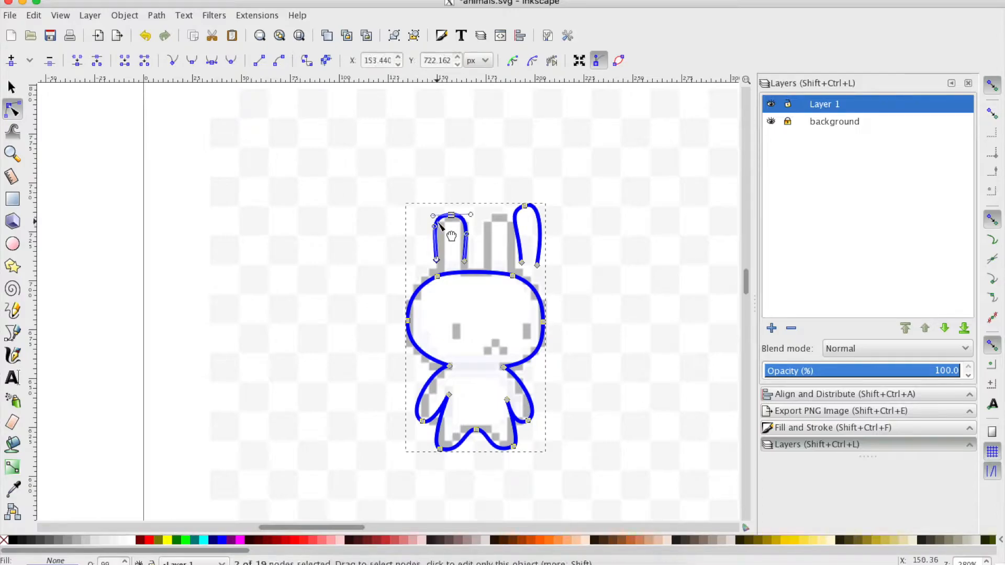
drag(485, 270, 485, 271)
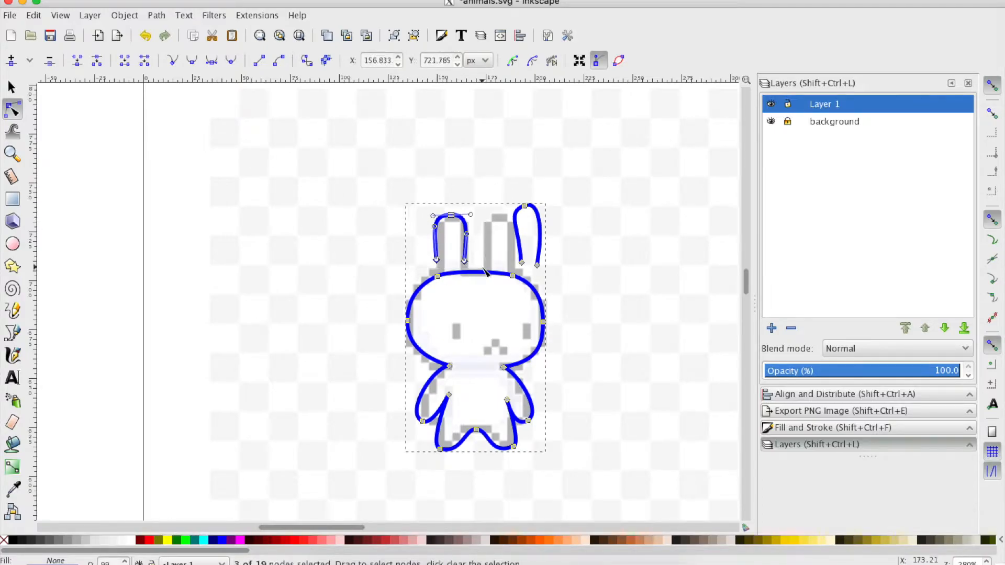
click(157, 16)
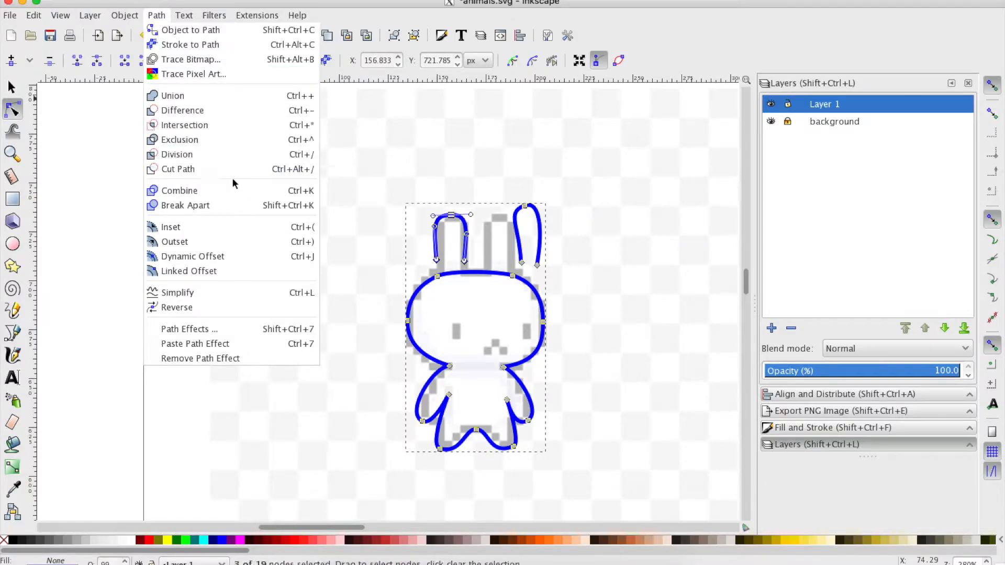
click(202, 170)
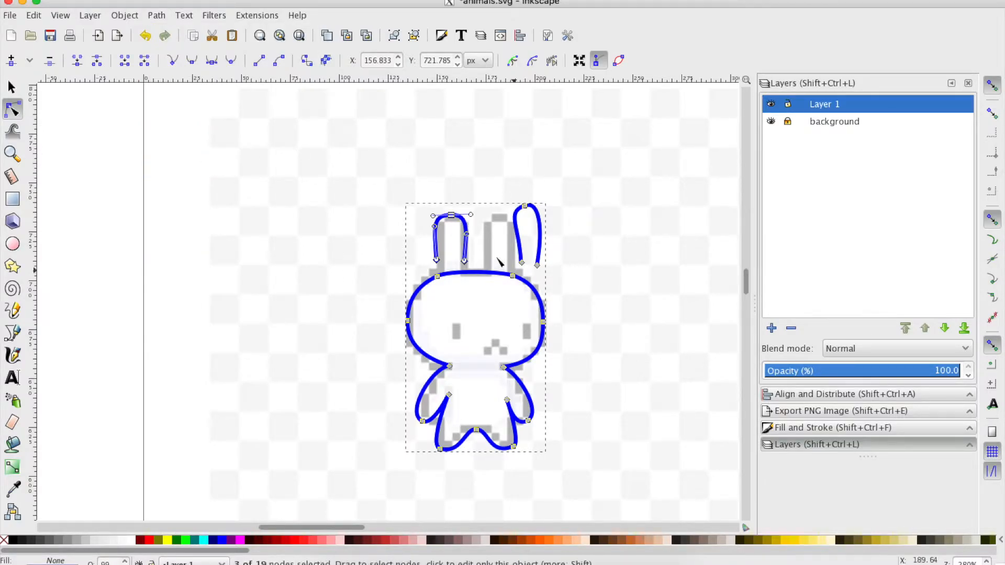
click(624, 245)
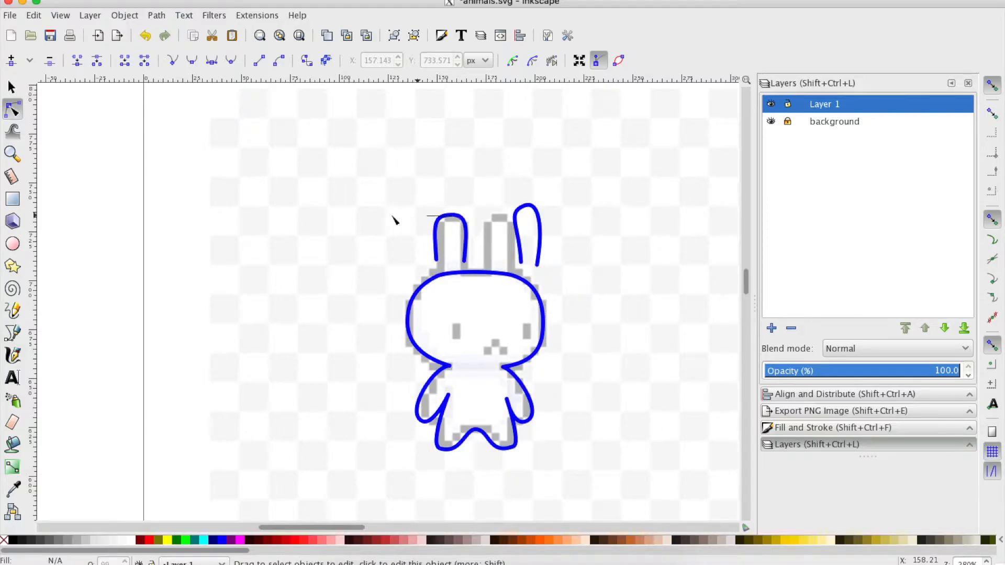
- Move the whole rabbit outline sideways, partly off the pixel rabbit, to check whether the left ear is separate
click(12, 86)
click(462, 224)
drag(432, 225, 350, 223)
click(572, 217)
drag(309, 207, 384, 271)
- Select the three nodes of the outline's left ear and delete them
click(13, 110)
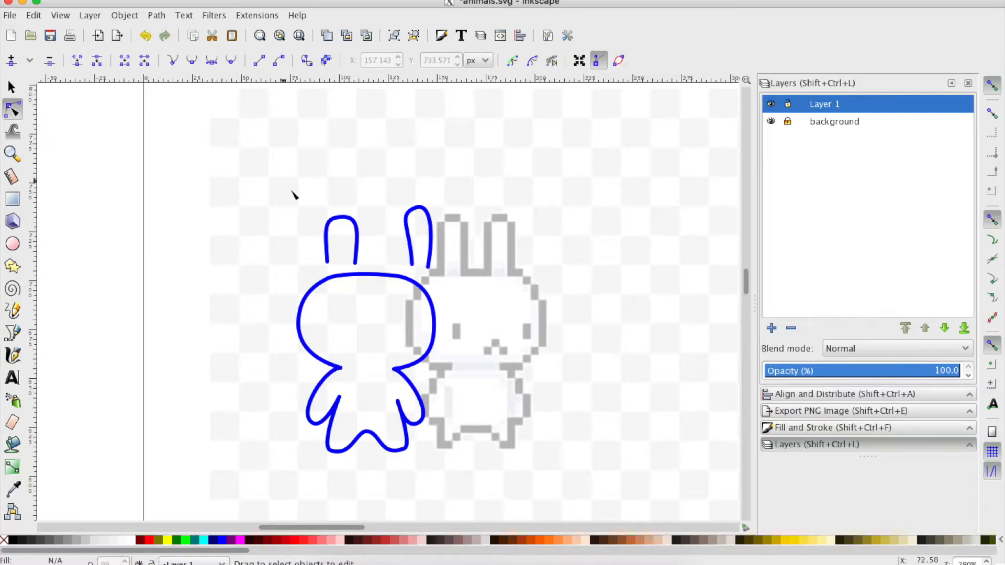
drag(304, 201, 383, 268)
click(366, 272)
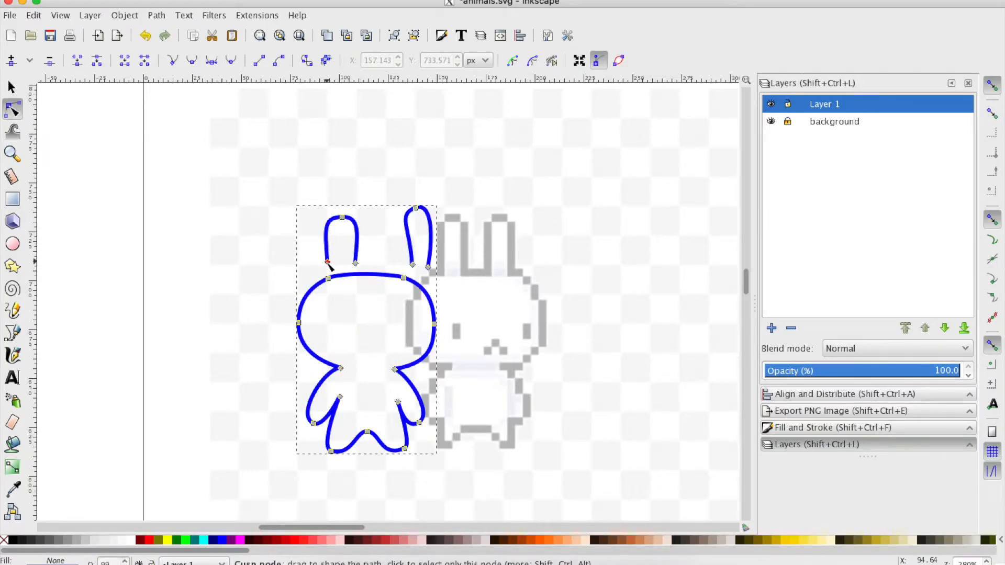
click(356, 264)
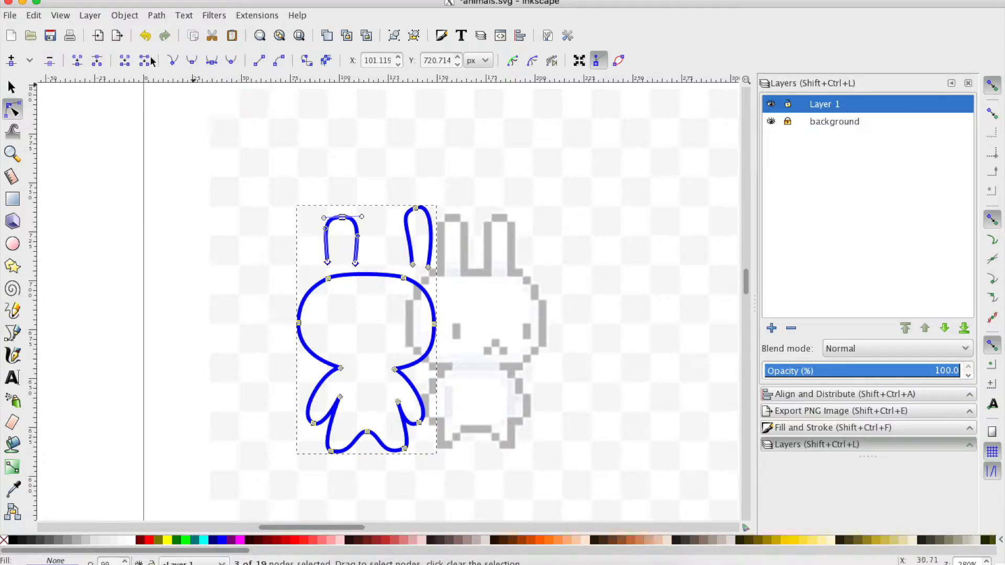
click(125, 16)
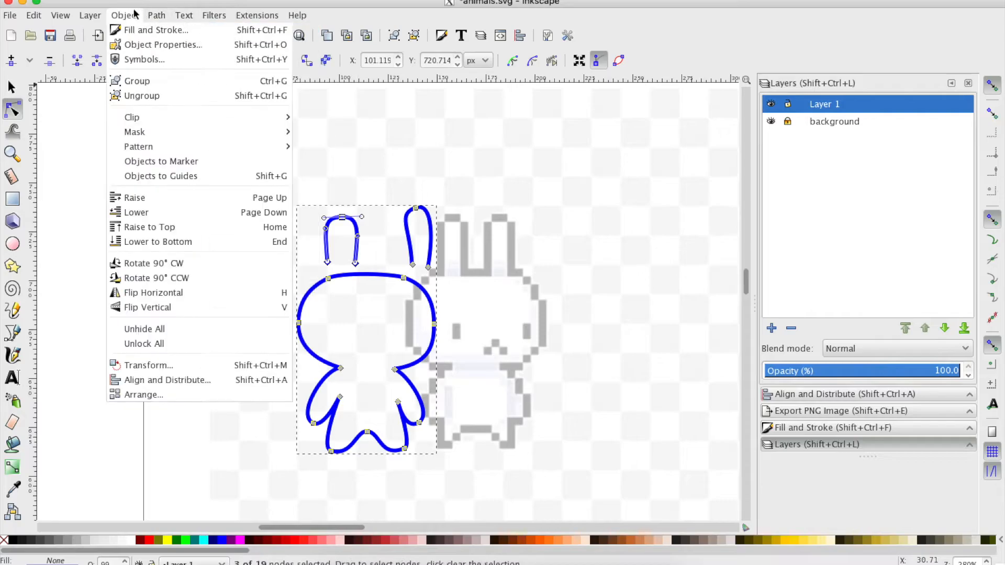
click(140, 13)
key(Delete)
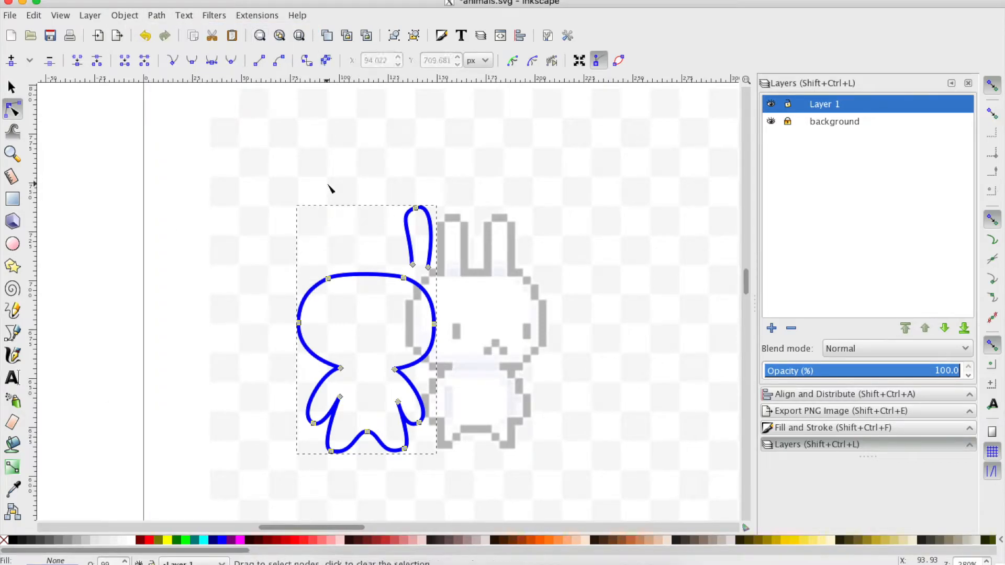
- Delete the right ear from the outline so that only the head and body path remains
click(410, 246)
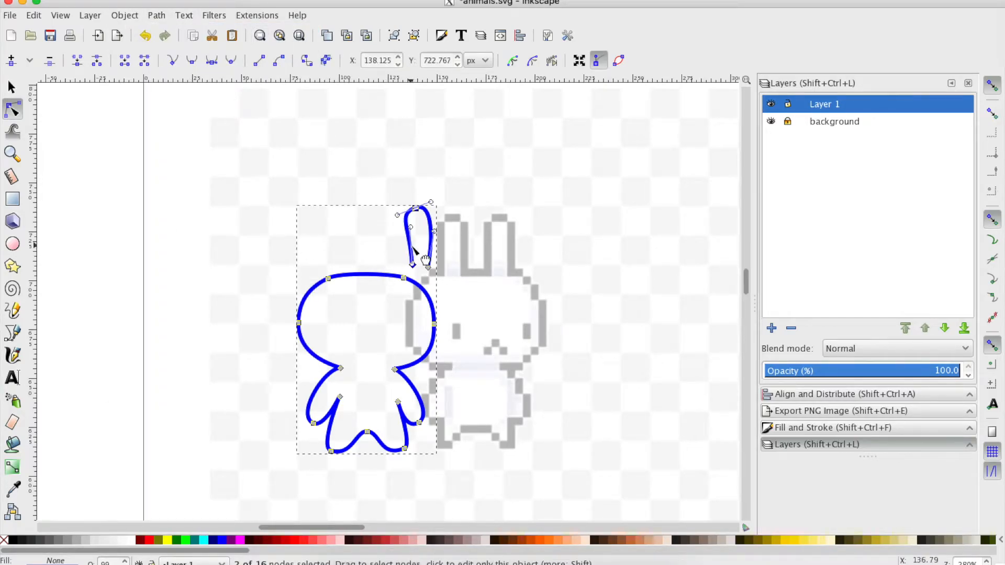
key(Delete)
click(730, 216)
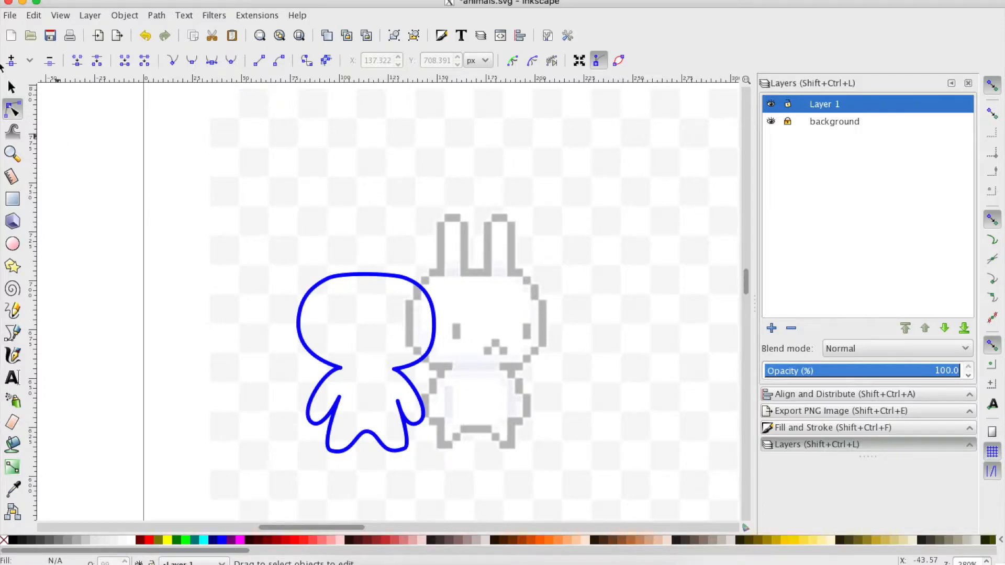
- Move the earless head and body outline back over the pixel rabbit
click(12, 87)
drag(318, 357, 428, 351)
click(477, 342)
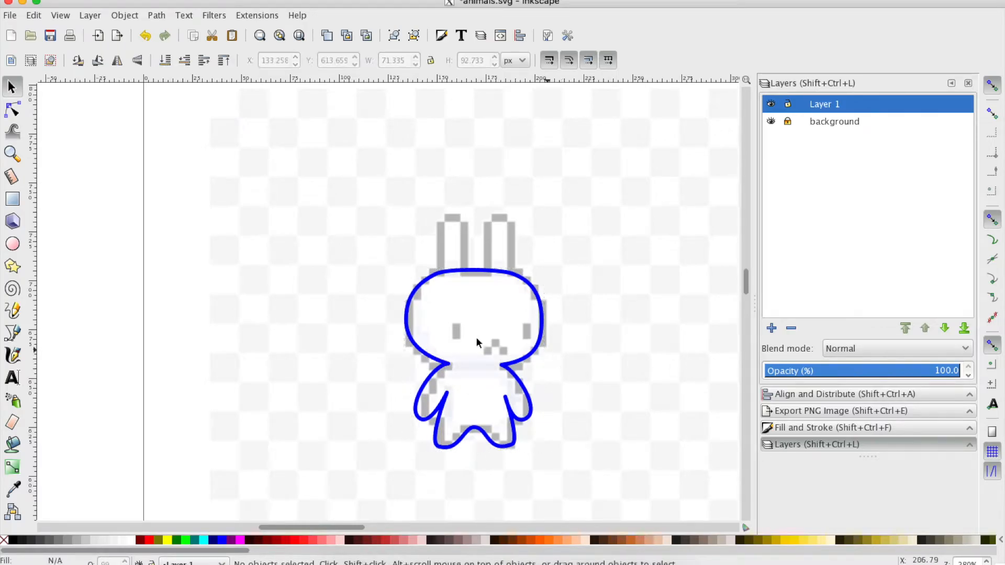
- Create a clone of the head and body outline and place it between the pixel rabbit and the pixel pig
click(502, 367)
click(35, 17)
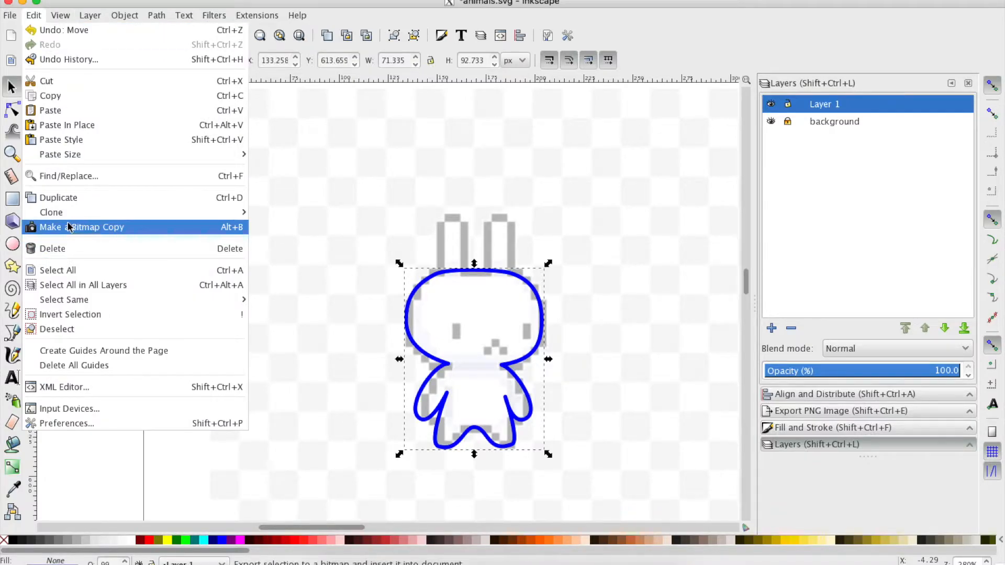
mouse_move(66, 216)
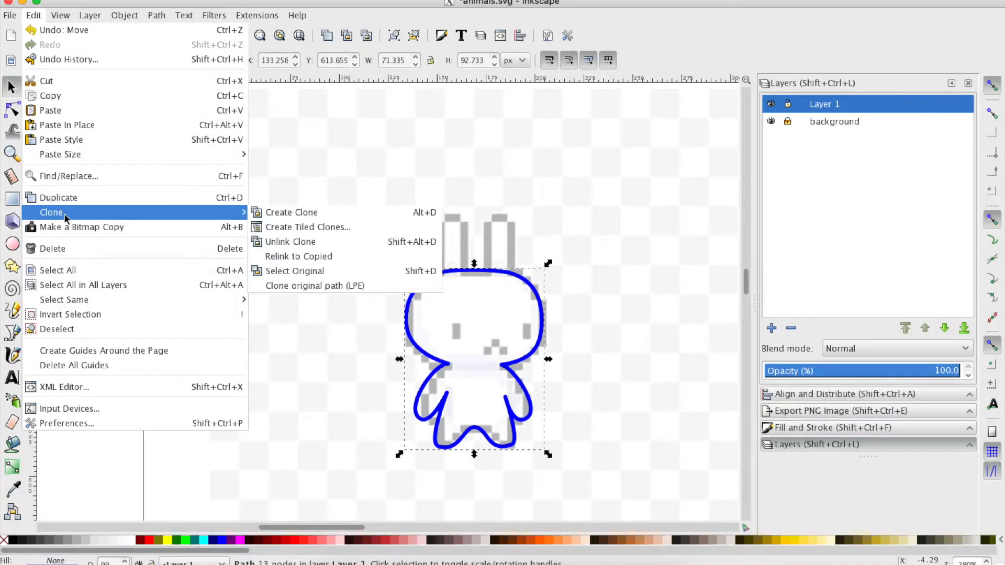
click(302, 216)
drag(536, 345, 690, 342)
scroll(689, 339, right, 20)
scroll(689, 338, down, 8)
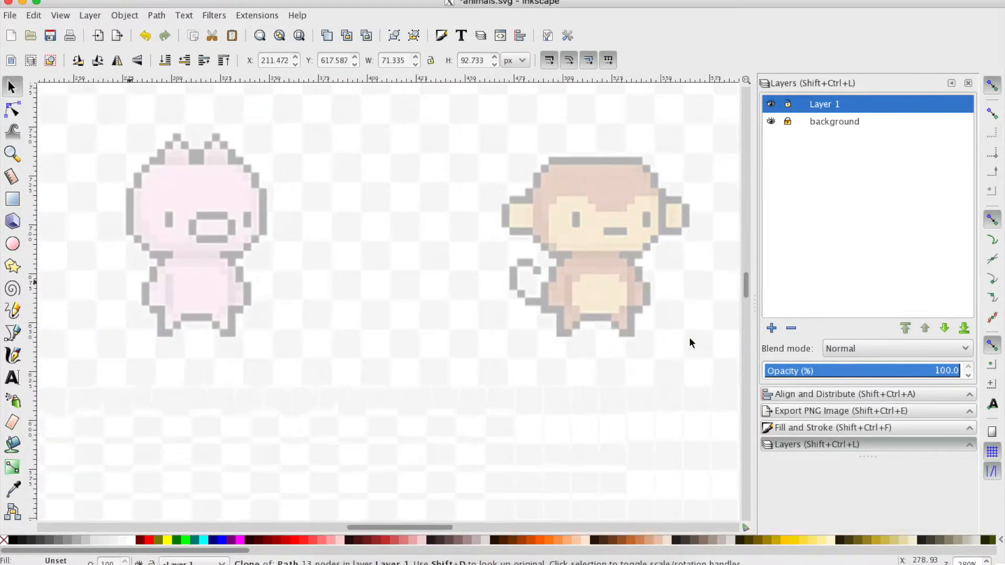
scroll(689, 339, left, 14)
scroll(689, 339, up, 2)
scroll(690, 342, up, 5)
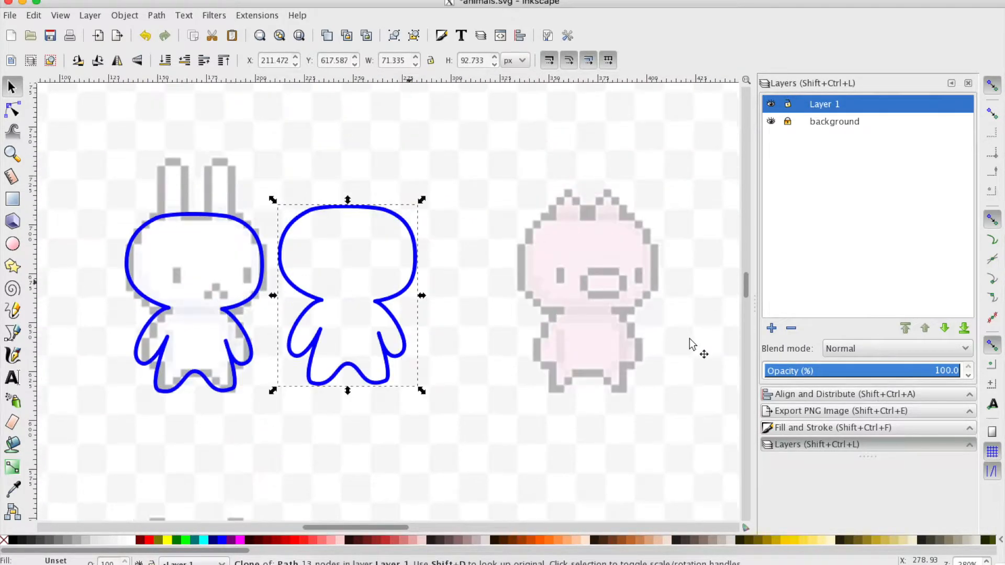
drag(323, 304, 339, 313)
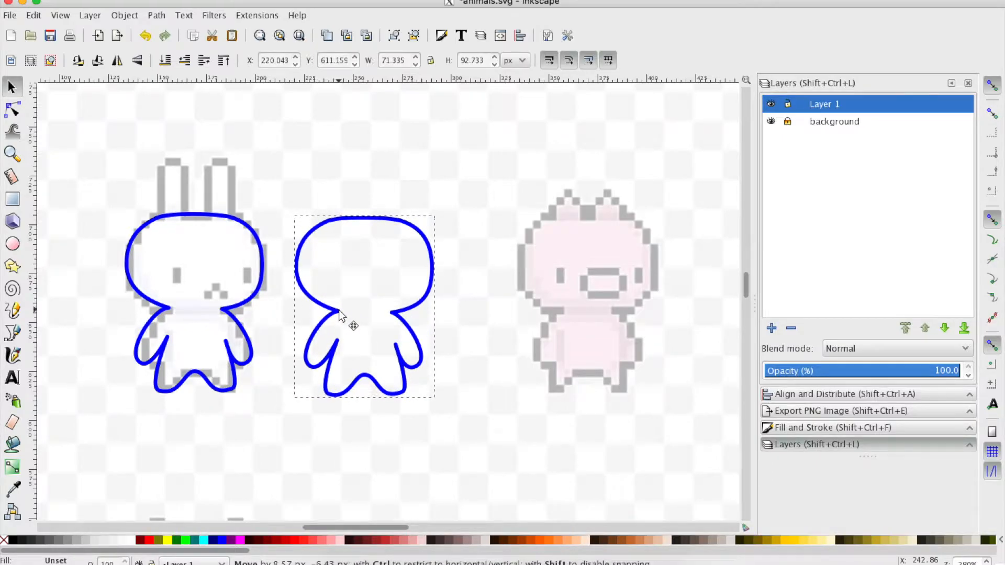
- Pull the original outline's left hand node outward to test whether the clone follows, and undo the change
click(166, 354)
click(13, 109)
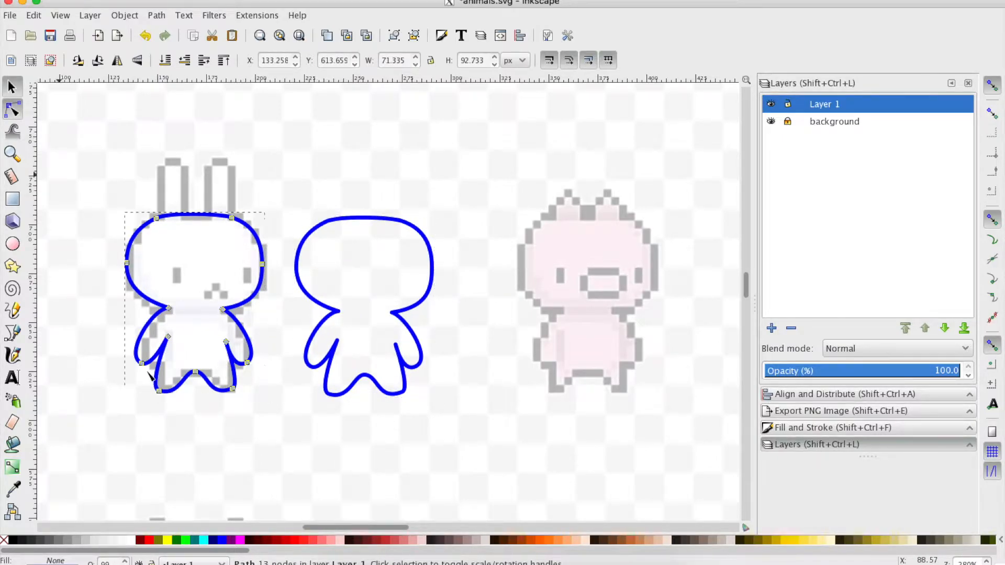
drag(141, 362, 91, 362)
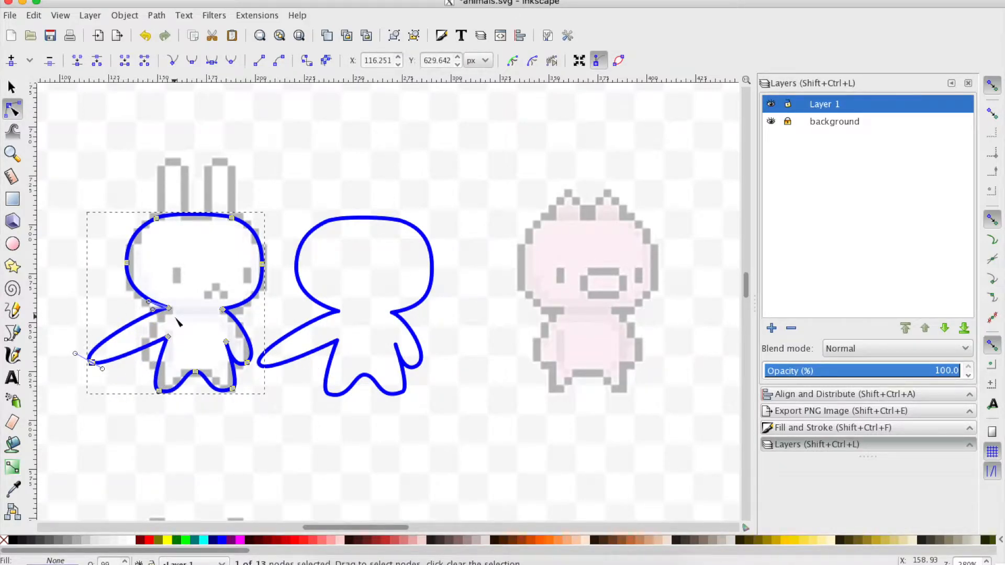
key(ctrl+z)
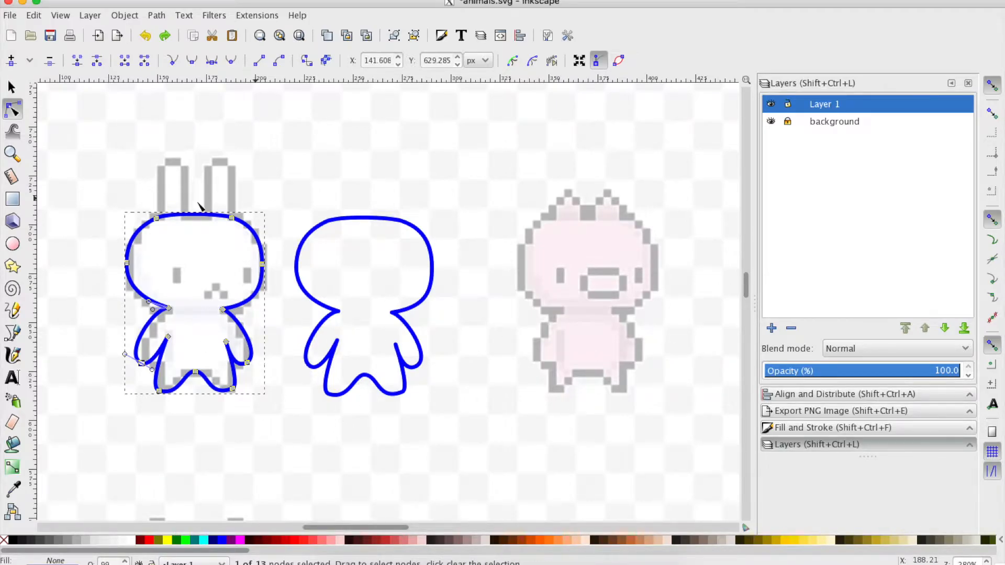
- Look over the other pixel animals on the sheet to compare their head and body shapes with the outline
scroll(576, 445, down, 10)
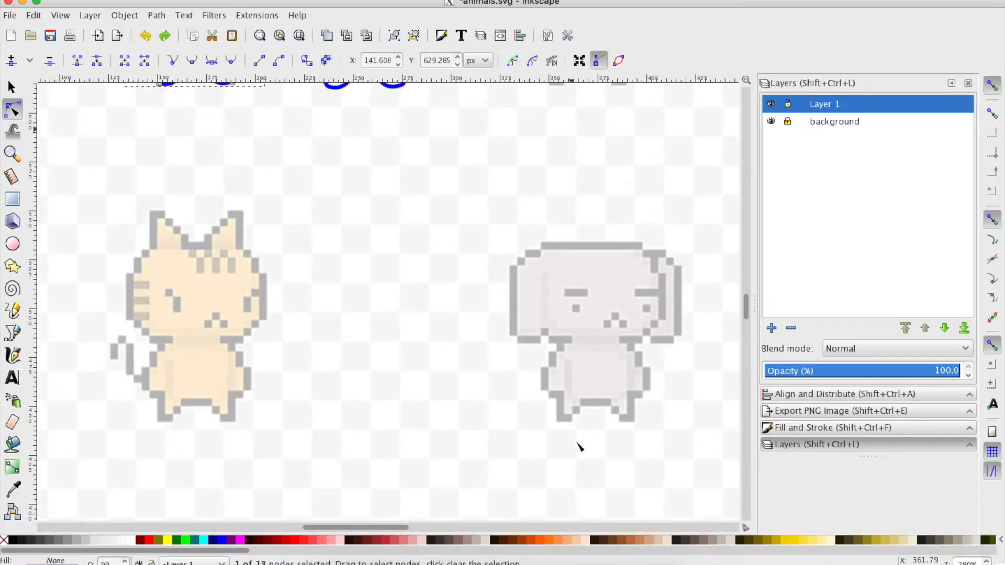
scroll(579, 446, down, 5)
scroll(579, 446, right, 5)
scroll(579, 446, up, 3)
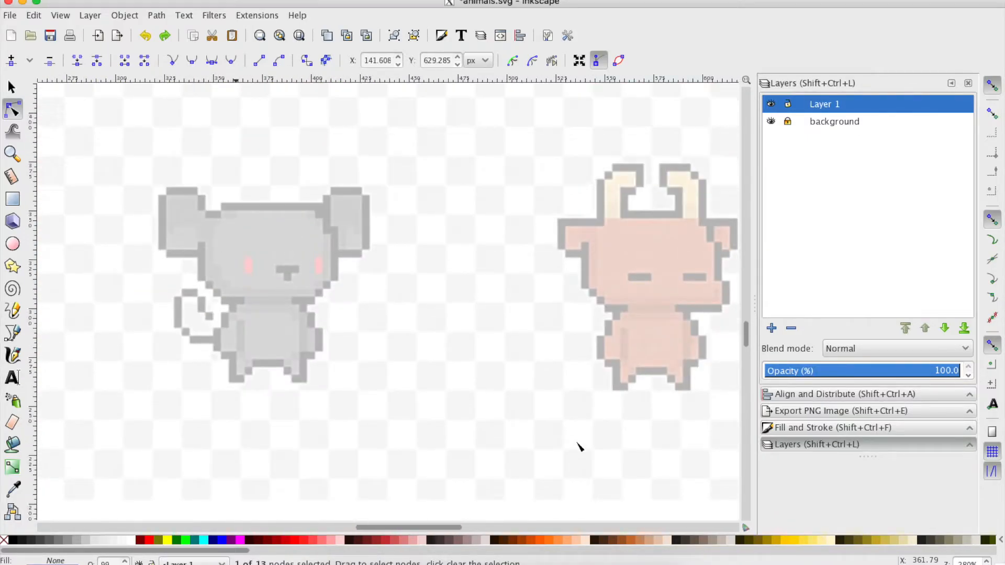
scroll(580, 447, up, 15)
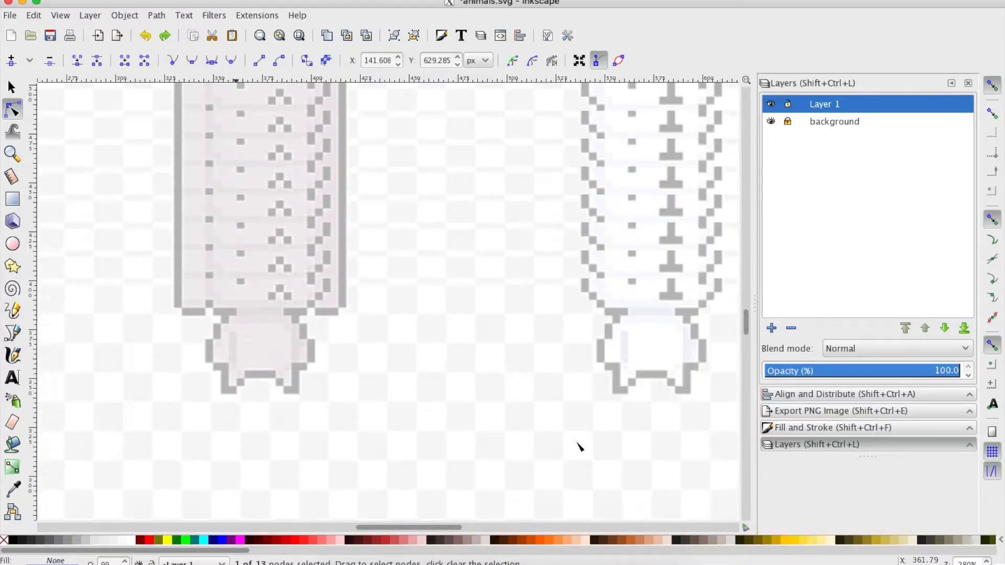
scroll(578, 444, left, 3)
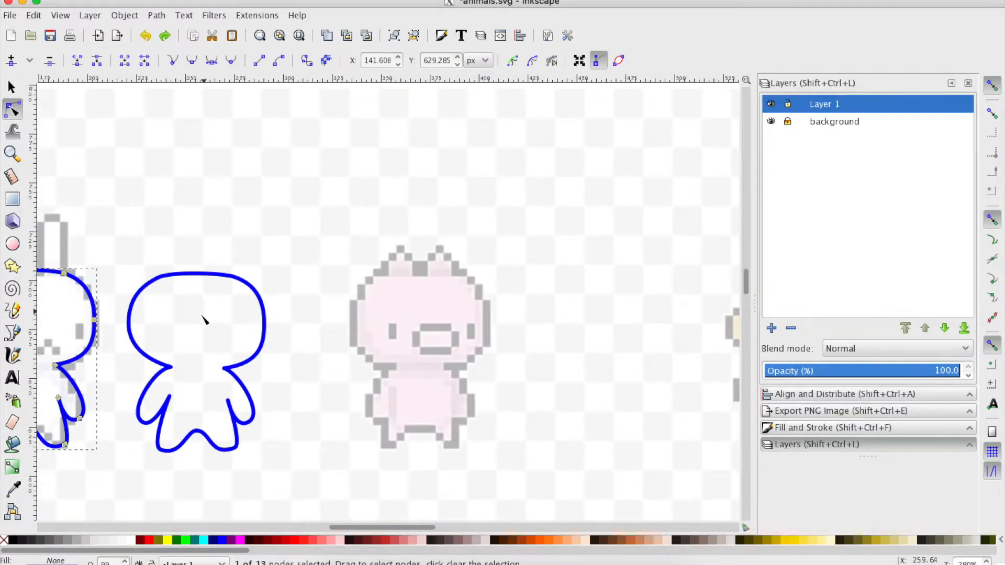
scroll(354, 414, left, 3)
scroll(354, 415, down, 2)
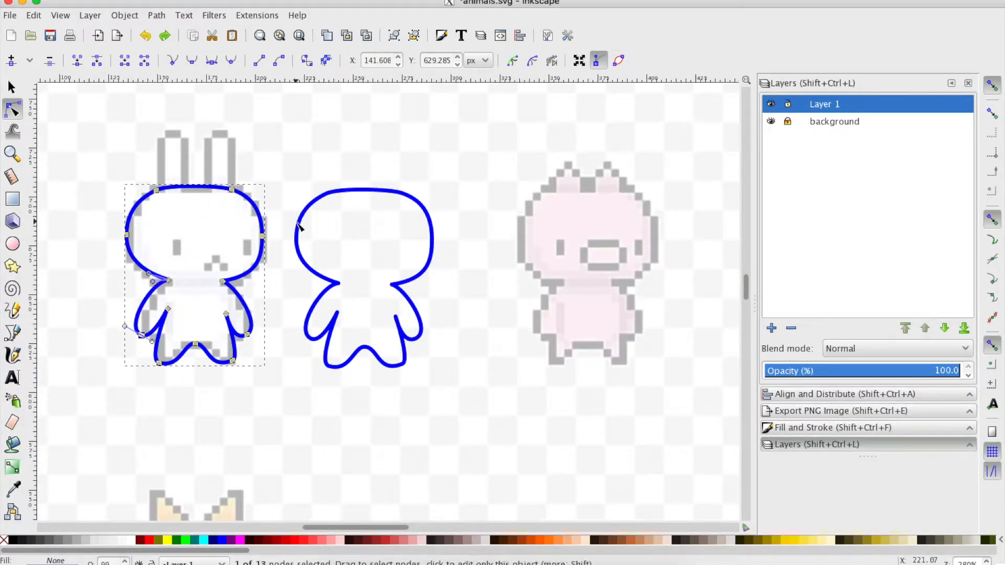
- Move the cloned outline onto the pixel pig, matching its head and body
click(299, 225)
click(12, 86)
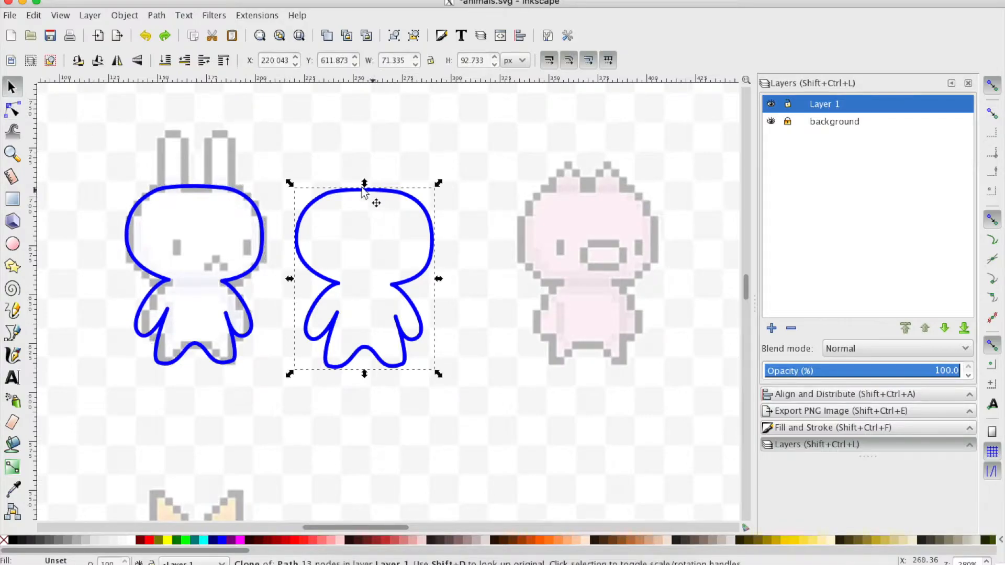
mouse_move(344, 193)
mouse_down()
mouse_move(583, 193)
mouse_move(569, 189)
mouse_up()
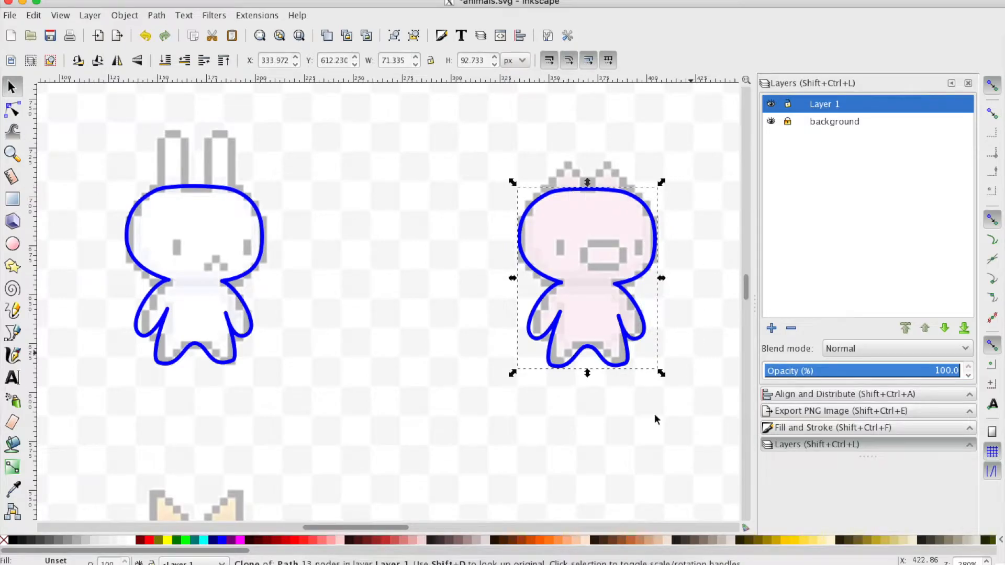
- Create another linked clone of the original head and body outline on the pixel rabbit
scroll(560, 411, right, 1)
scroll(560, 410, right, 5)
scroll(561, 410, left, 6)
click(260, 273)
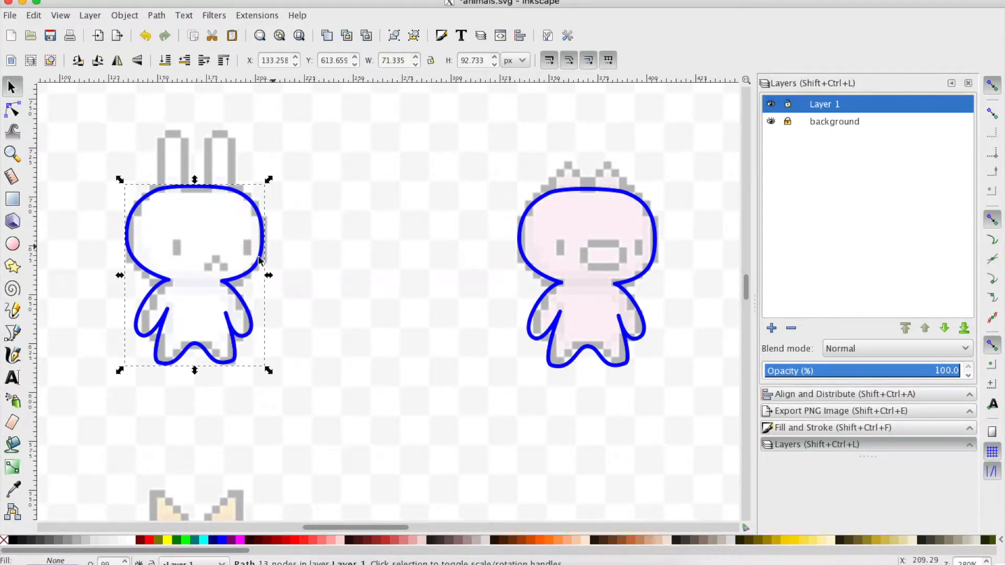
click(9, 14)
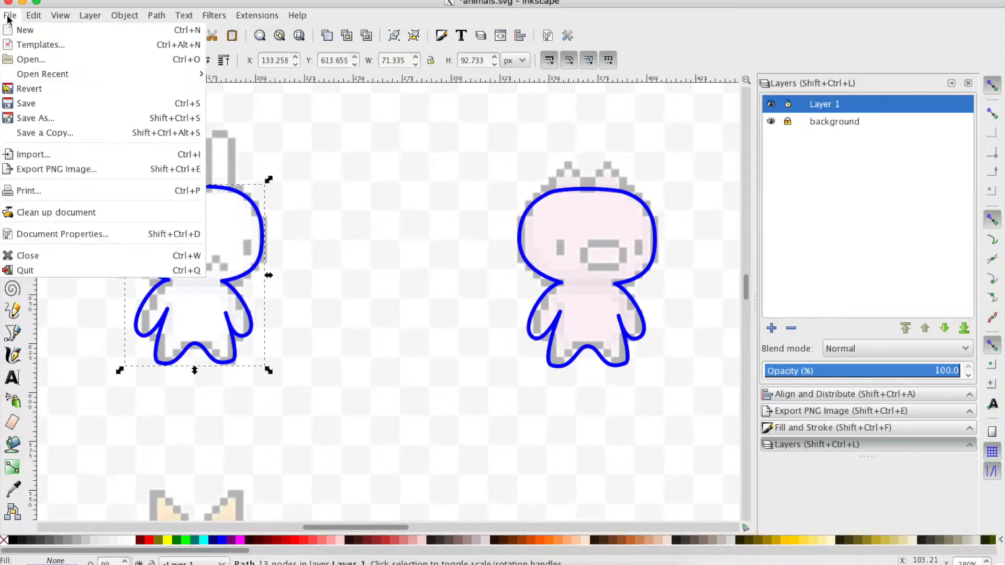
click(33, 16)
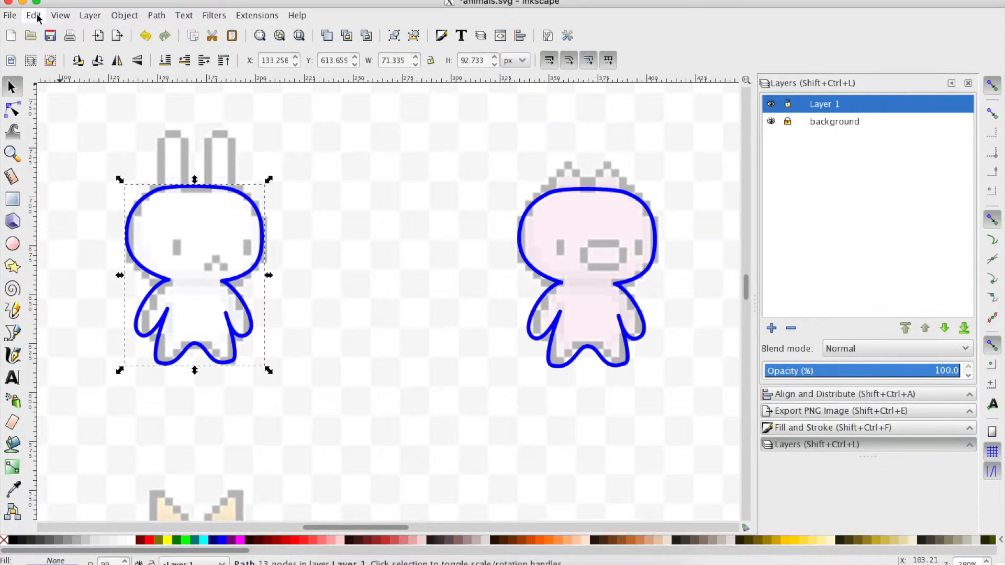
click(34, 15)
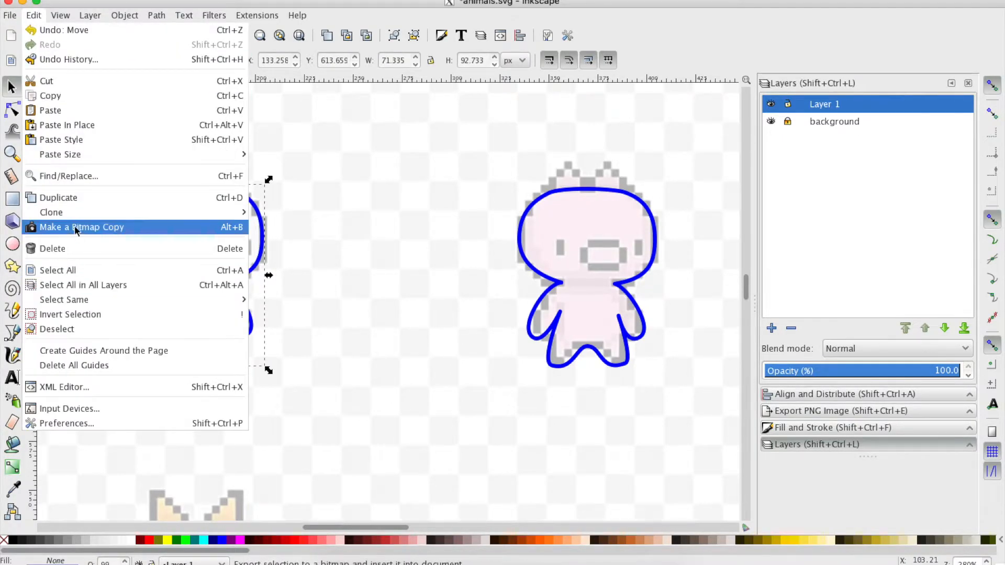
mouse_move(74, 216)
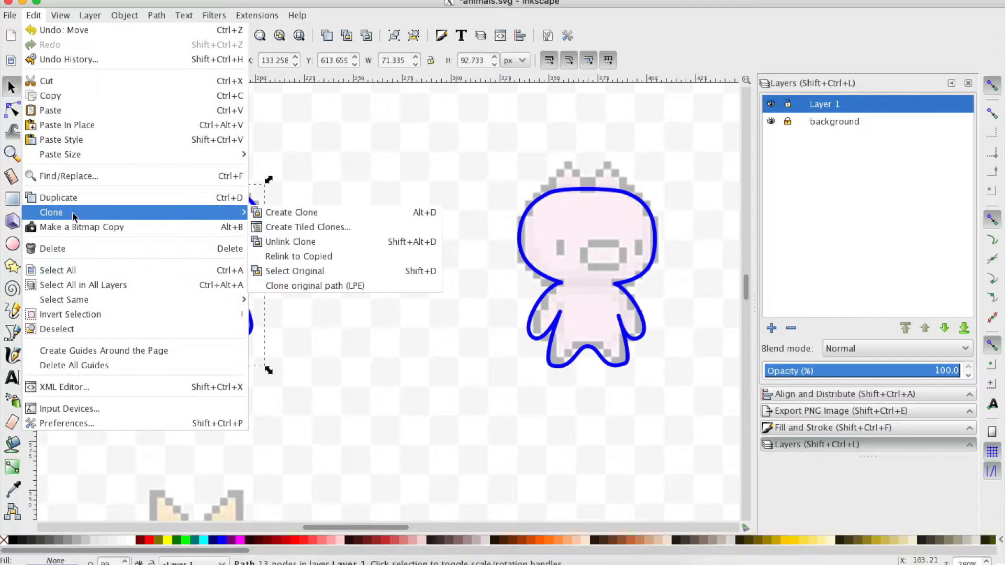
click(275, 215)
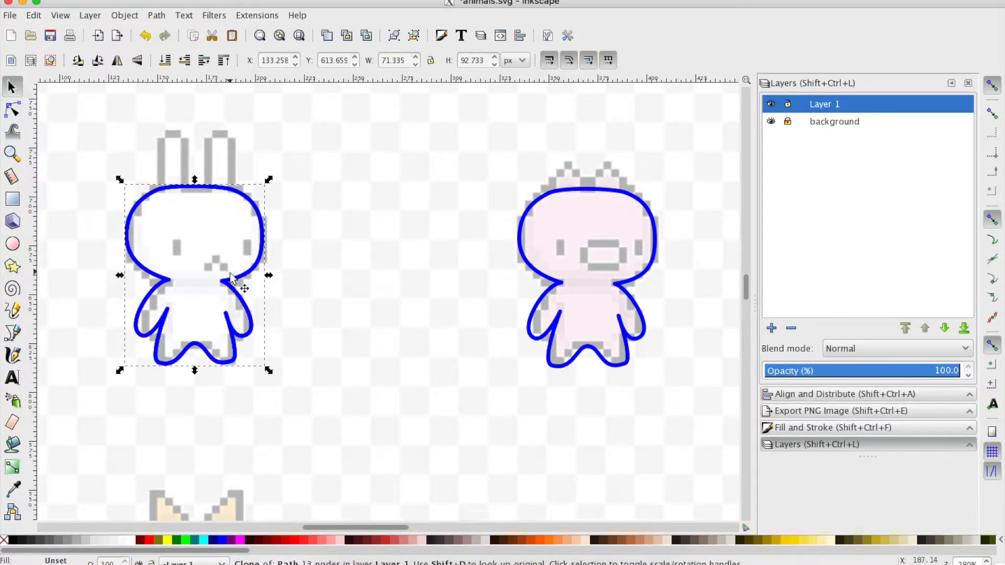
- Move the new clone onto the pixel monkey, matching its head and body
drag(235, 283, 695, 319)
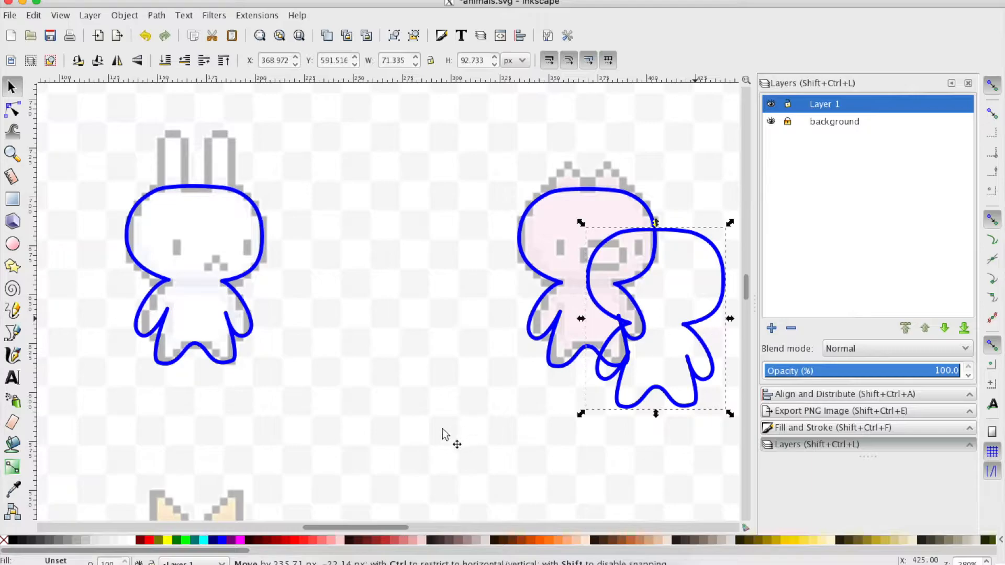
scroll(442, 428, right, 5)
scroll(442, 428, right, 5)
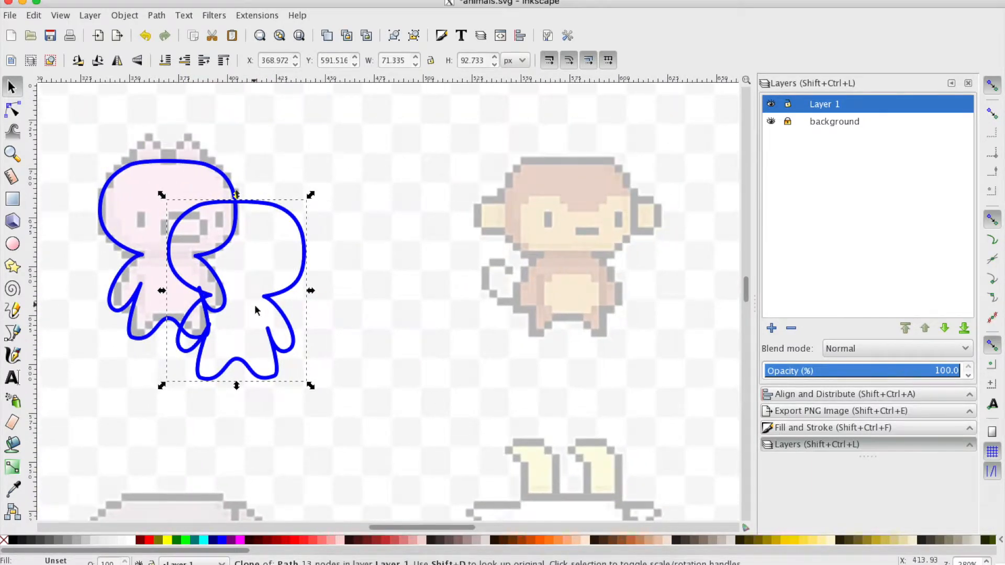
mouse_move(278, 297)
mouse_down()
mouse_move(573, 244)
mouse_move(623, 244)
mouse_move(615, 254)
mouse_up()
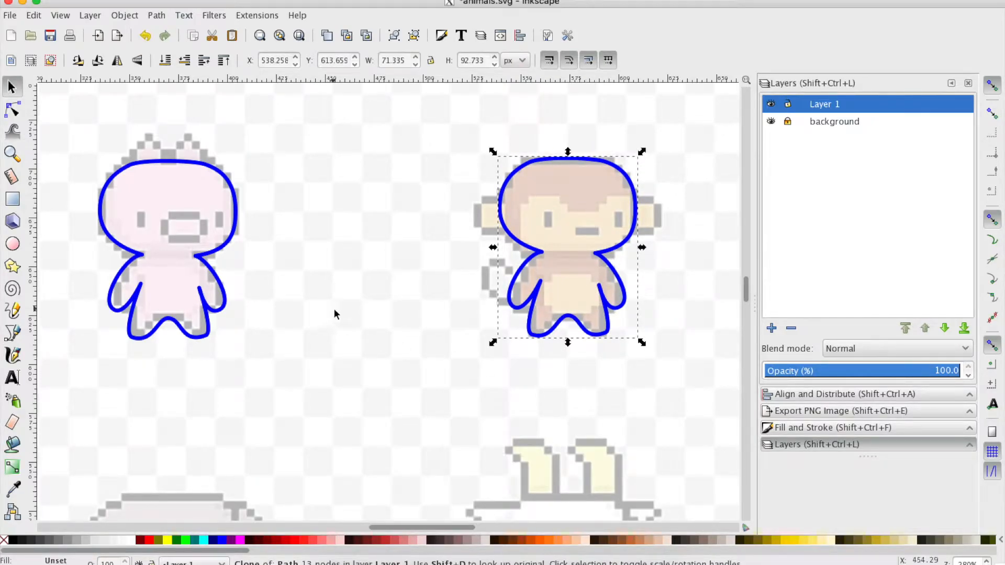
- Make an extra clone of the outline and place it between the pixel pig and the pixel monkey
click(544, 327)
click(543, 335)
mouse_move(522, 247)
mouse_down()
mouse_move(352, 336)
mouse_move(309, 374)
mouse_up()
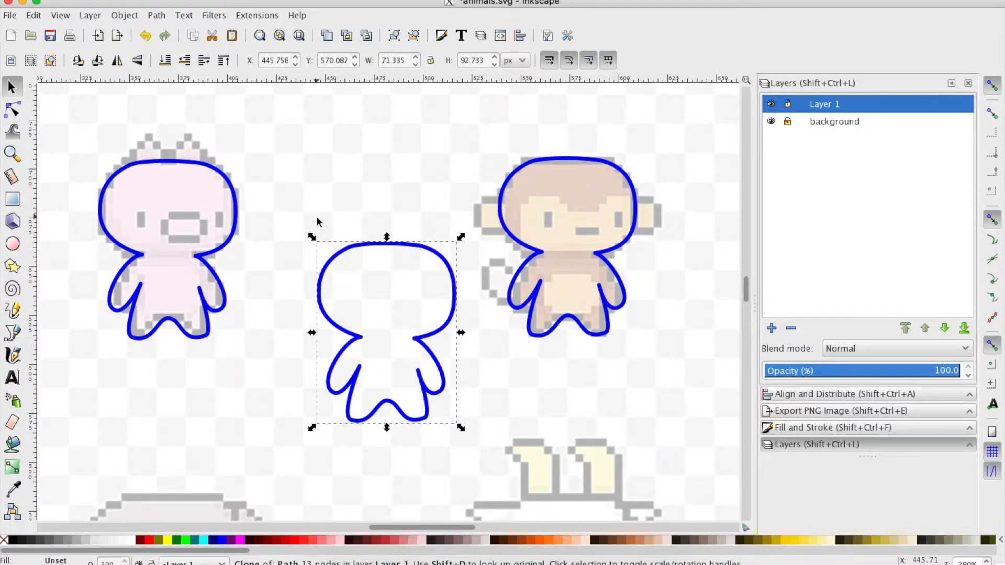
- Look up the original path that the extra clone is linked to
click(7, 16)
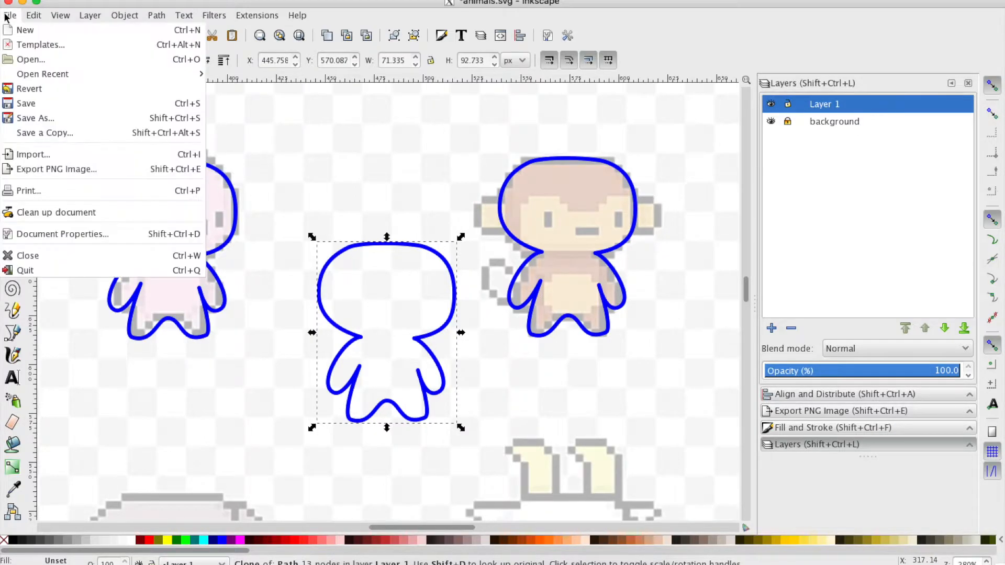
mouse_move(30, 18)
mouse_move(56, 215)
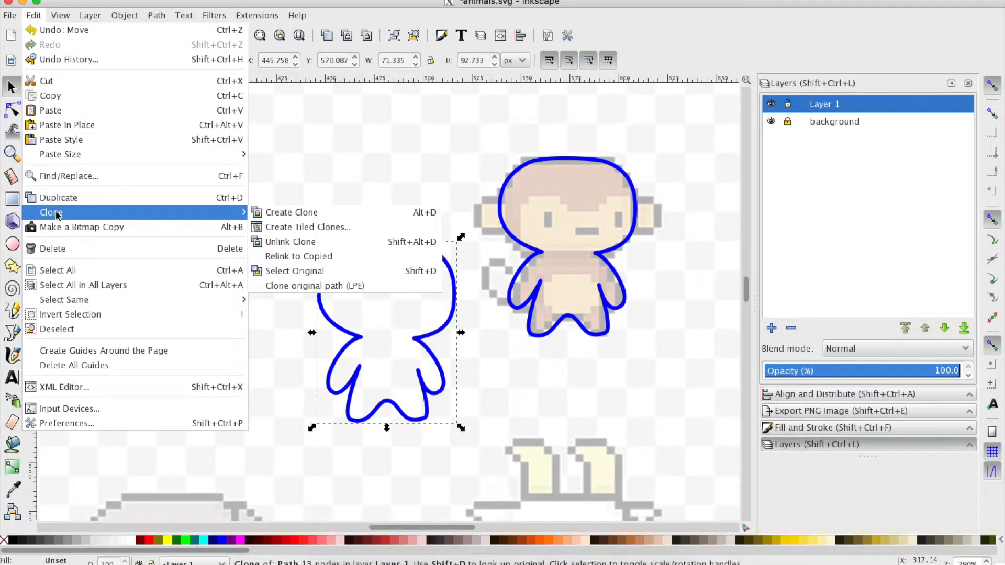
click(295, 276)
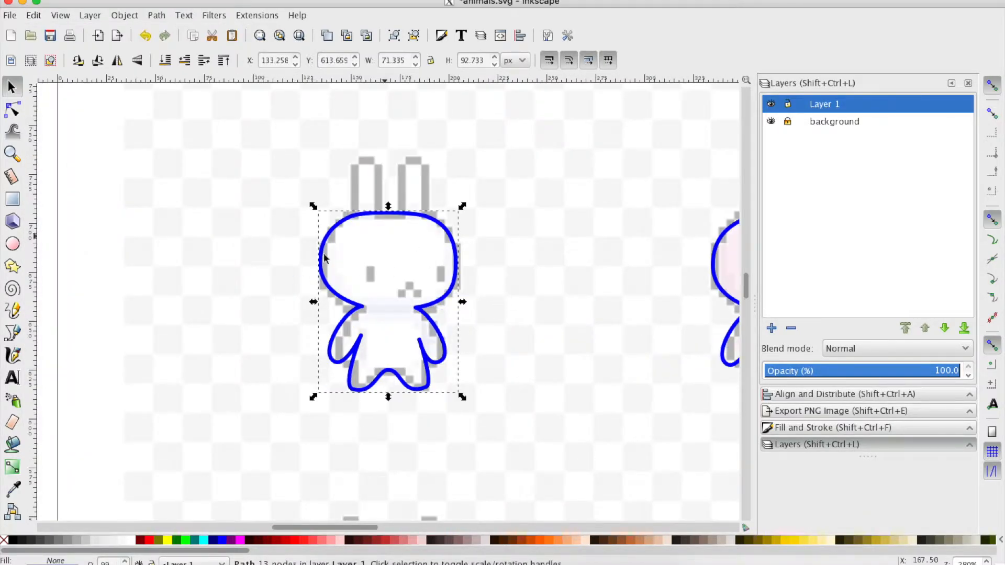
- Delete the extra clone between the pixel pig and the pixel monkey
scroll(520, 419, right, 18)
scroll(519, 419, down, 7)
scroll(519, 419, up, 4)
scroll(520, 419, left, 3)
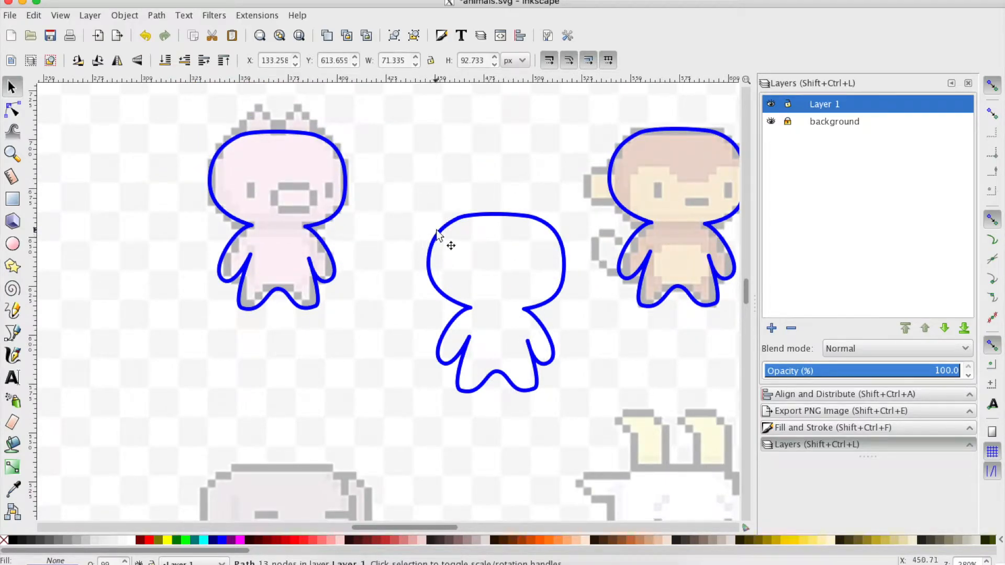
key(Delete)
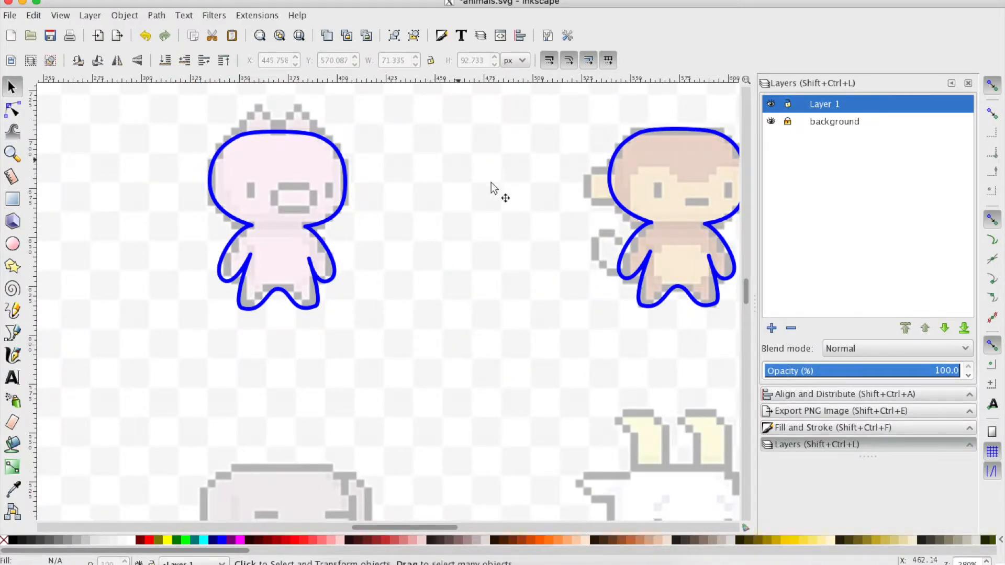
- Shift the left hand node of the rabbit's original outline slightly inward to slim the arm
scroll(338, 376, left, 5)
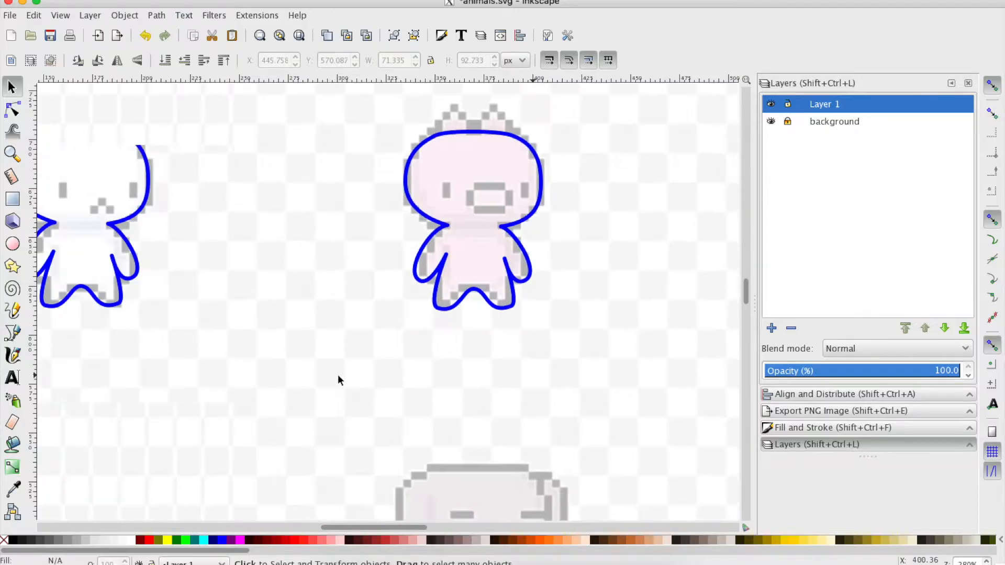
scroll(338, 376, left, 5)
click(229, 284)
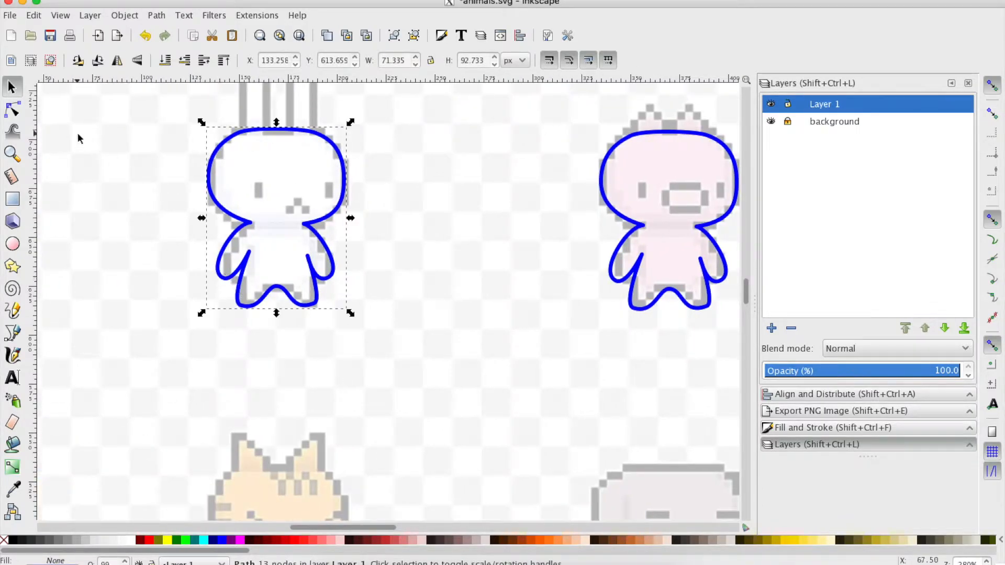
click(13, 109)
drag(224, 281, 231, 282)
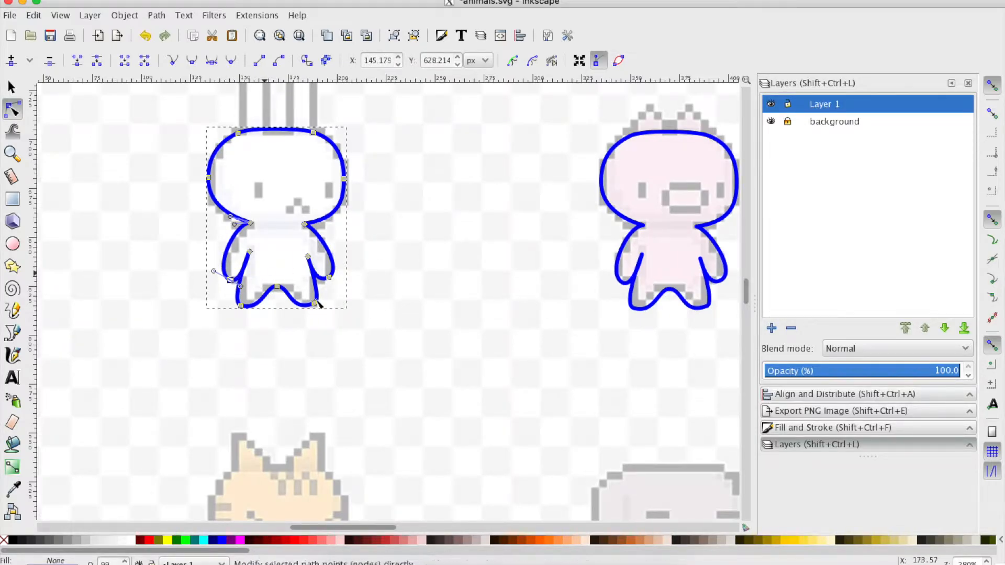
- Reshape the inner curves of both feet on the rabbit's original outline, making the feet rounder and the gap between them narrower
click(314, 303)
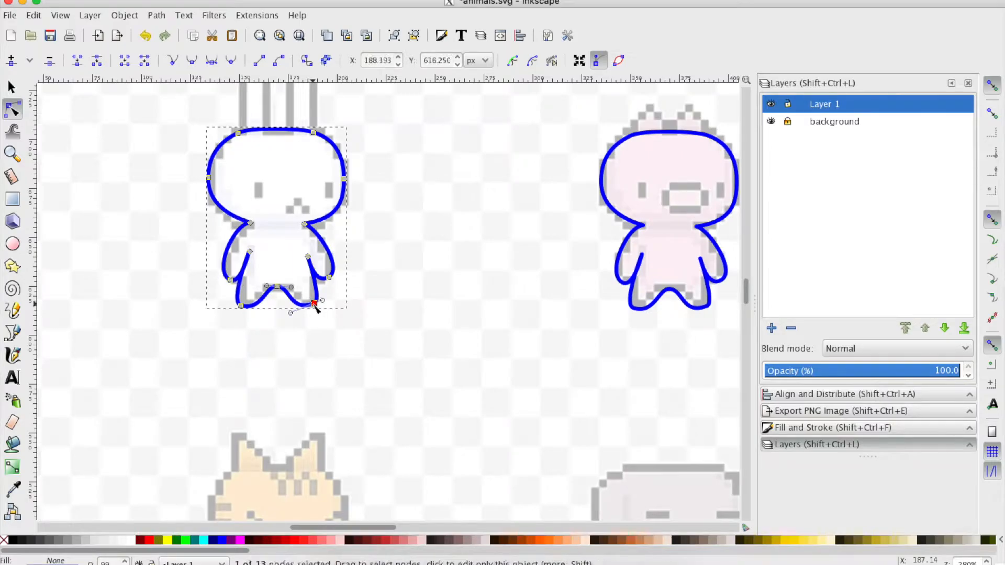
drag(281, 314, 277, 321)
click(241, 306)
drag(264, 313, 277, 314)
- Look over the pig and monkey clones to check whether they follow the edited hand and feet of the original outline
click(453, 294)
scroll(689, 356, right, 5)
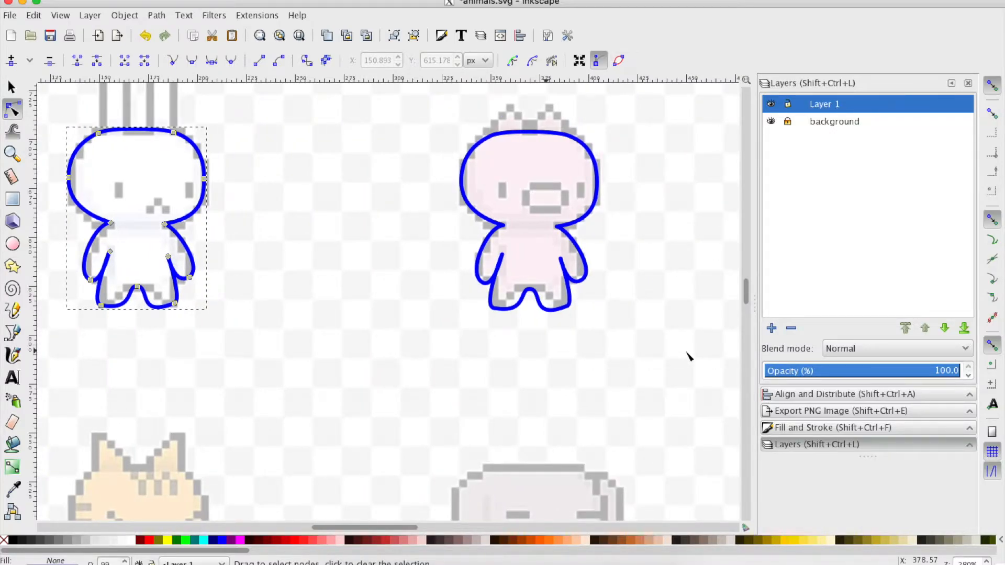
scroll(688, 355, right, 13)
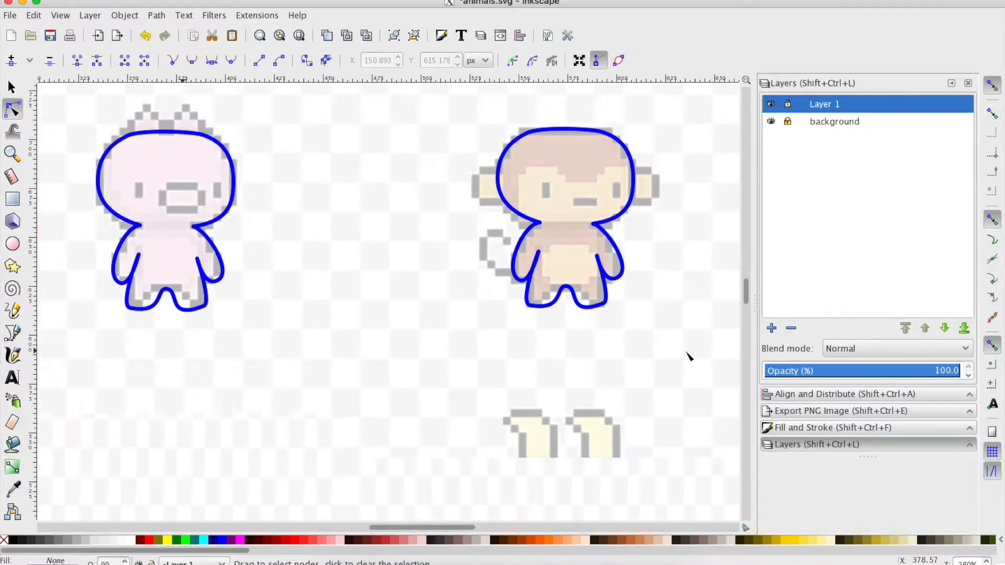
scroll(689, 356, left, 15)
scroll(688, 356, up, 6)
key(s)
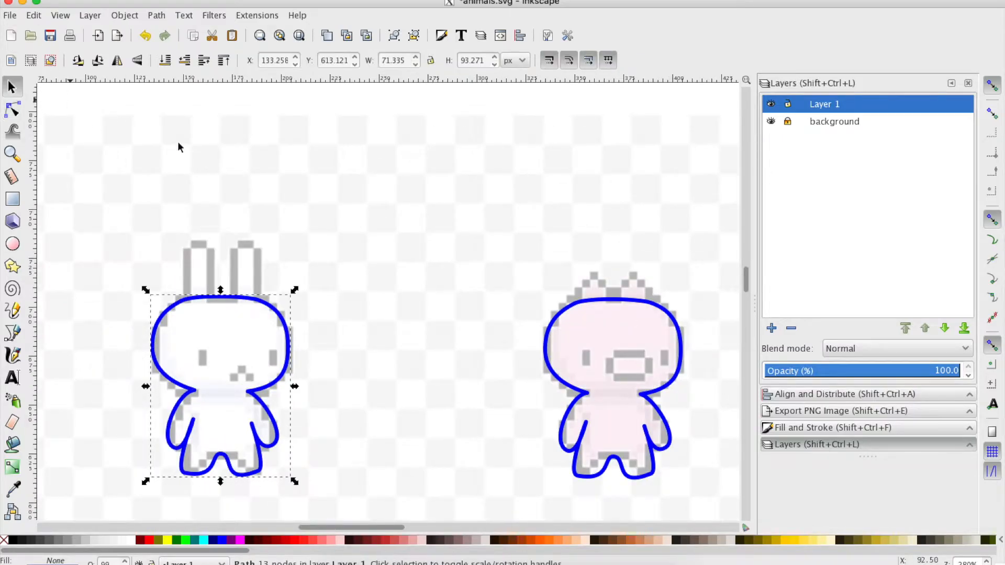
scroll(415, 413, down, 8)
scroll(416, 413, right, 2)
scroll(415, 413, up, 1)
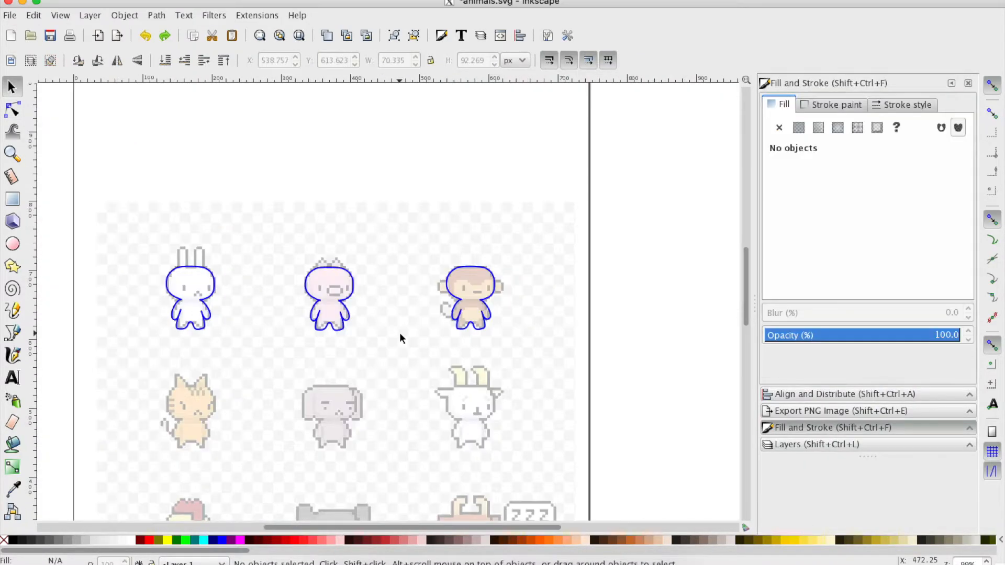
scroll(400, 337, up, 3)
scroll(400, 338, left, 10)
scroll(400, 338, left, 5)
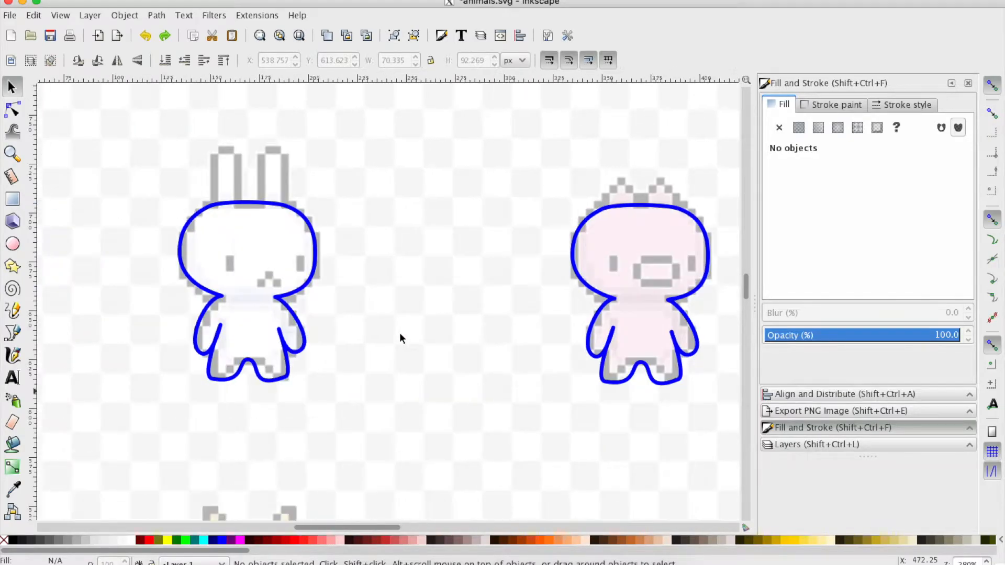
- Give the pig's clone a flat purple fill, RGBA a200b3ff
click(284, 298)
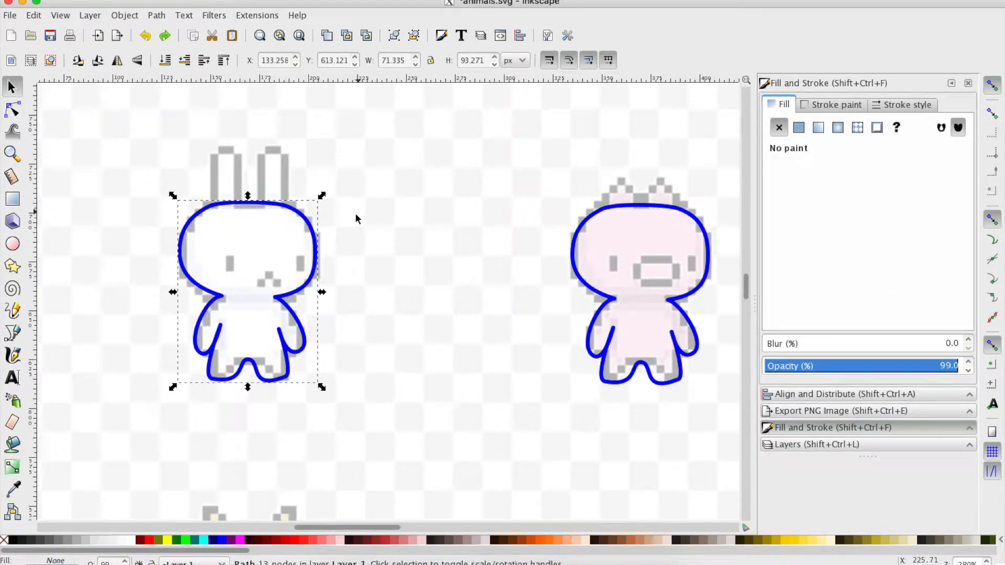
key(Escape)
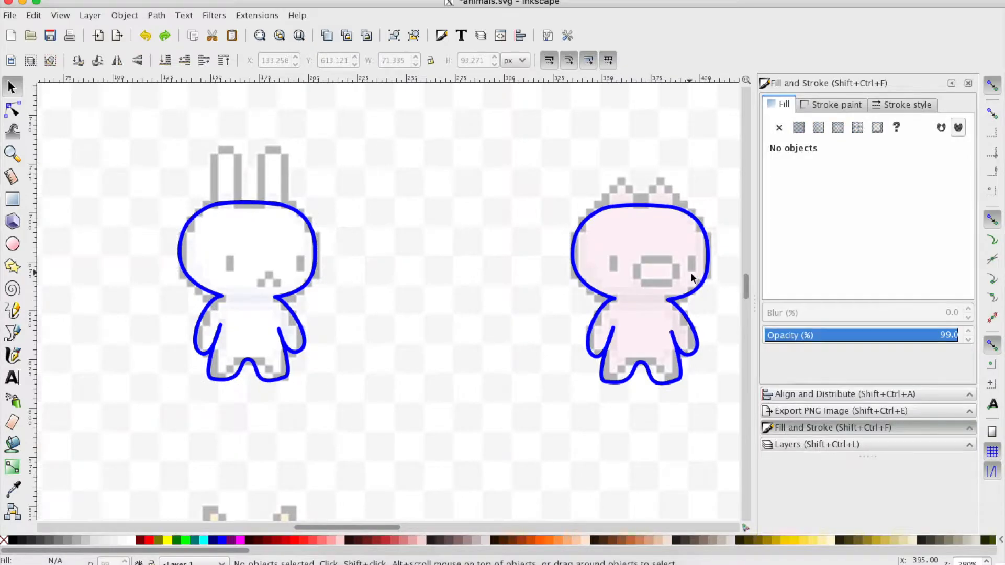
click(596, 219)
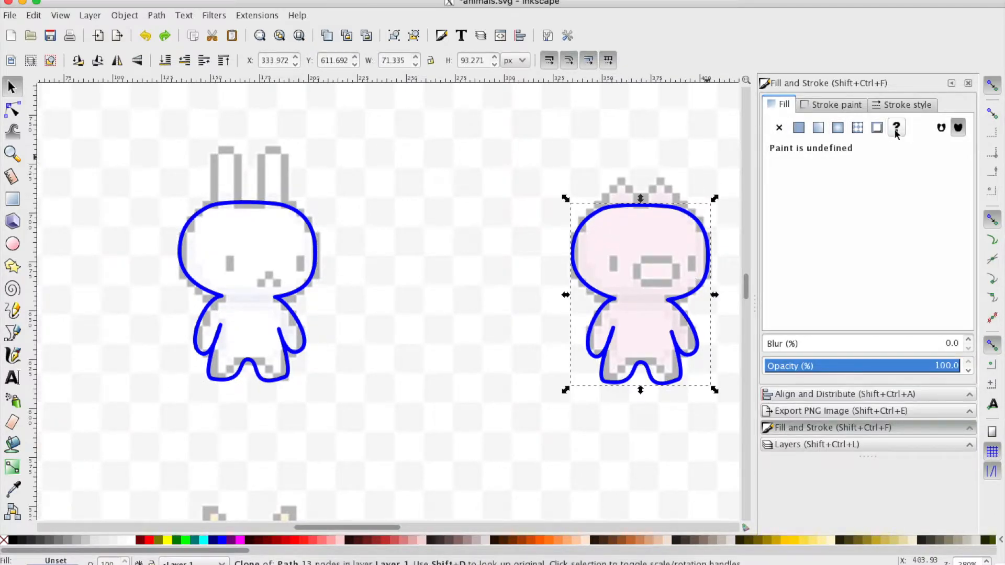
click(798, 130)
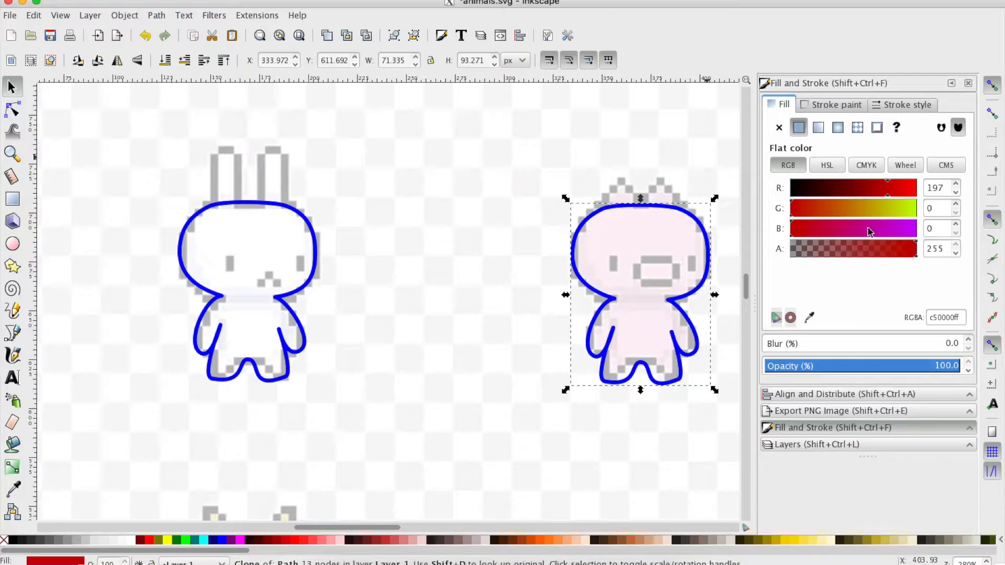
click(910, 233)
click(880, 229)
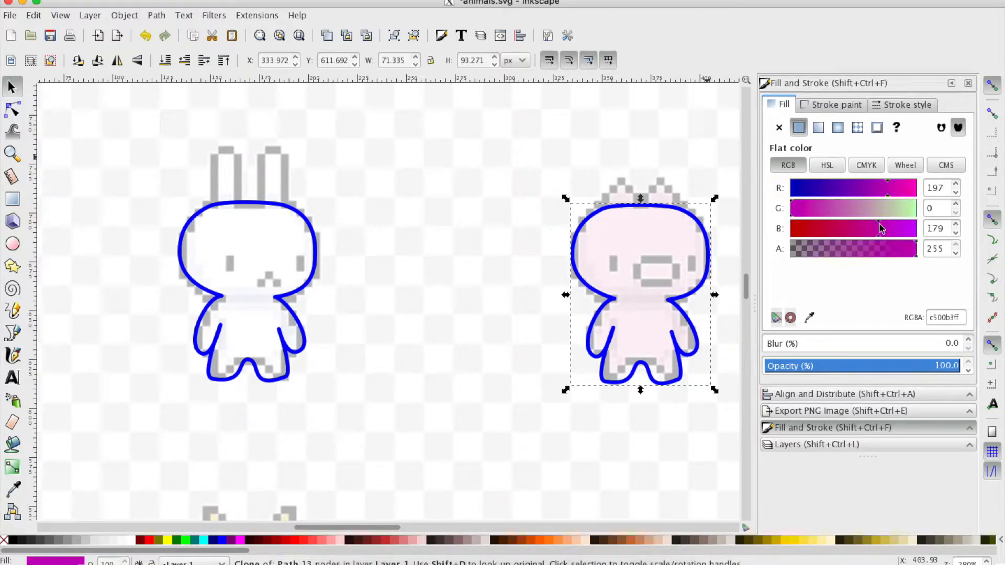
click(871, 195)
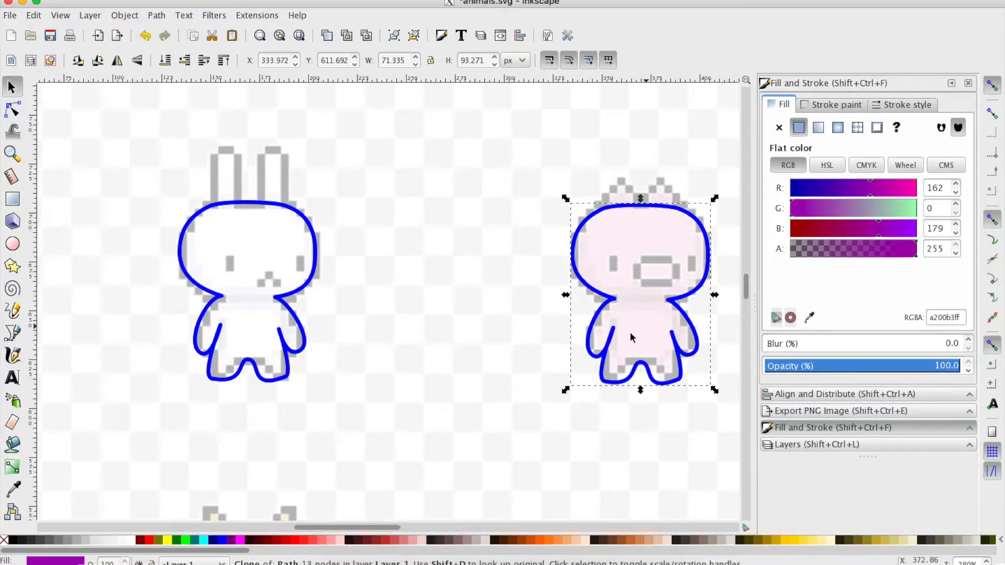
- Try a flat fill on the rabbit's original outline, and unset both its fill and its stroke paint
click(317, 256)
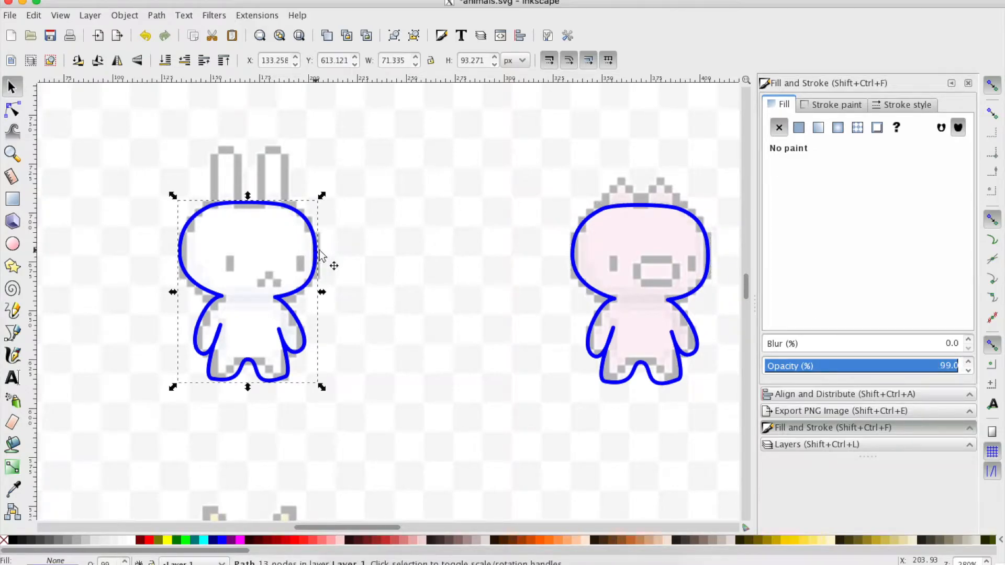
click(800, 130)
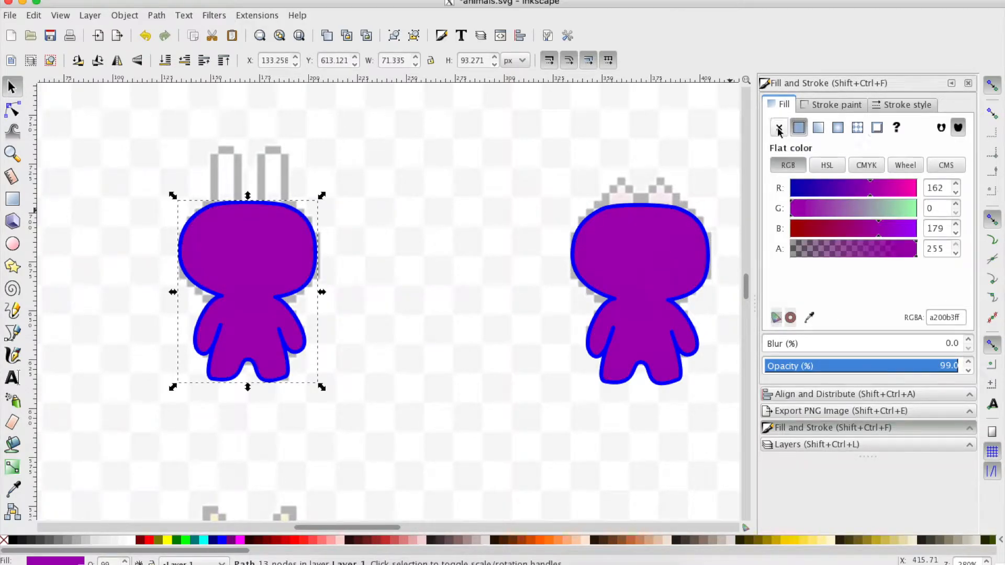
click(897, 128)
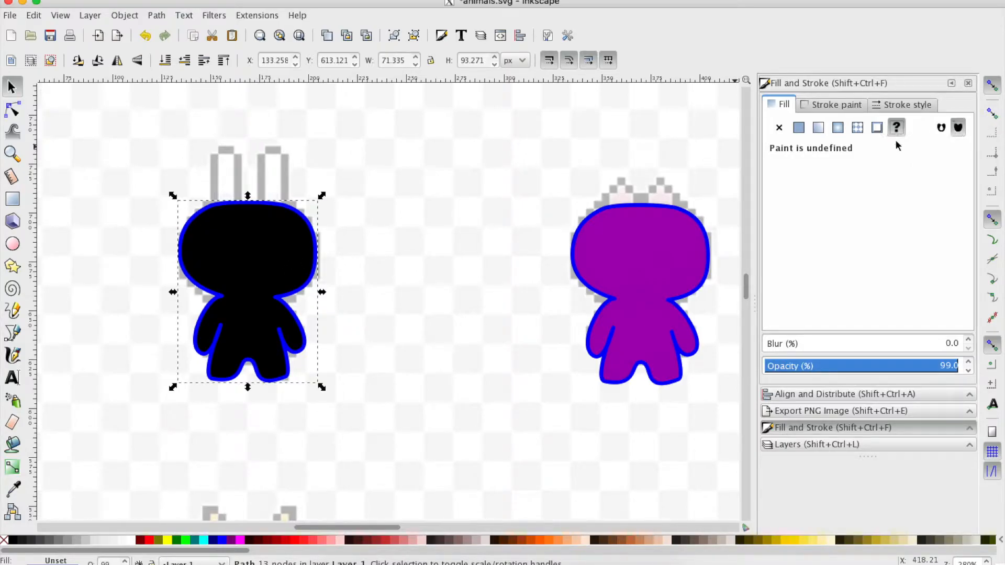
click(836, 104)
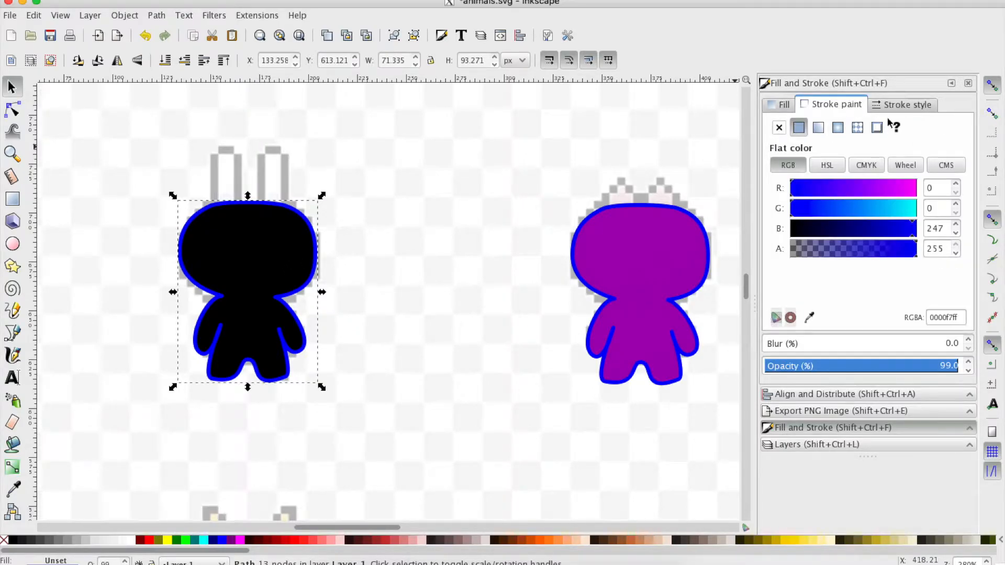
click(896, 127)
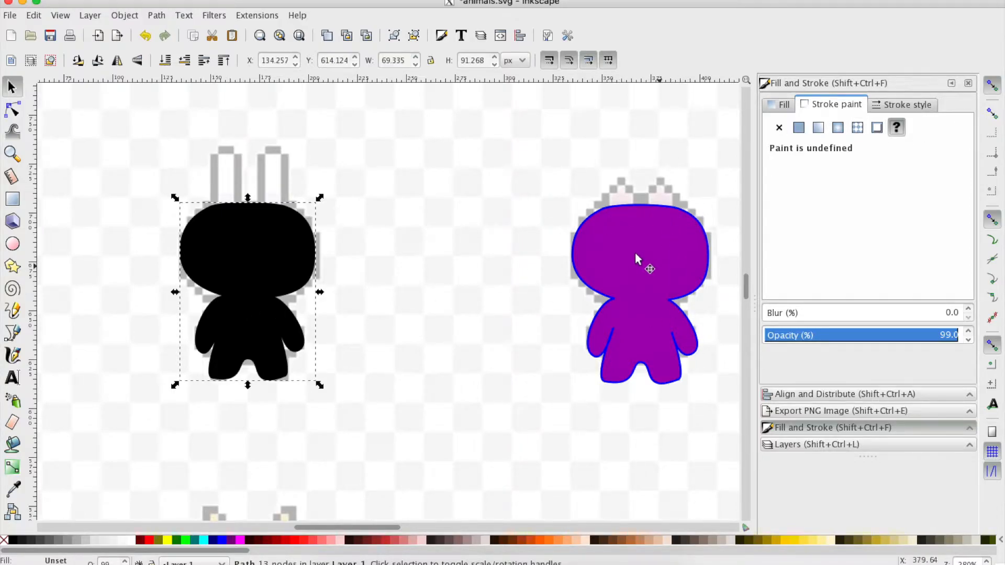
- Move the original black outline off the pixel rabbit to the empty area left of it, at about X 18.5 px
scroll(445, 345, left, 12)
scroll(445, 345, down, 3)
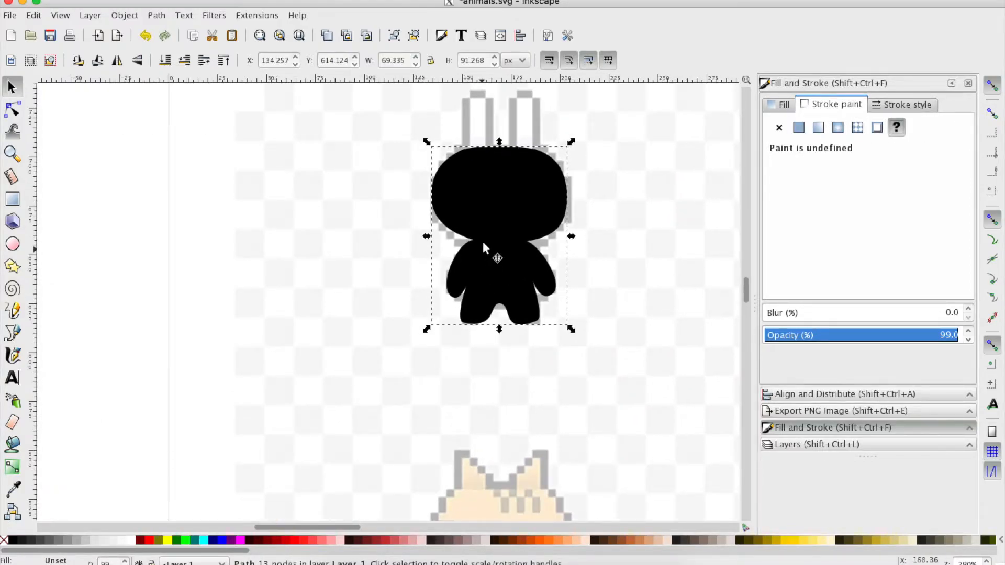
drag(517, 220, 285, 222)
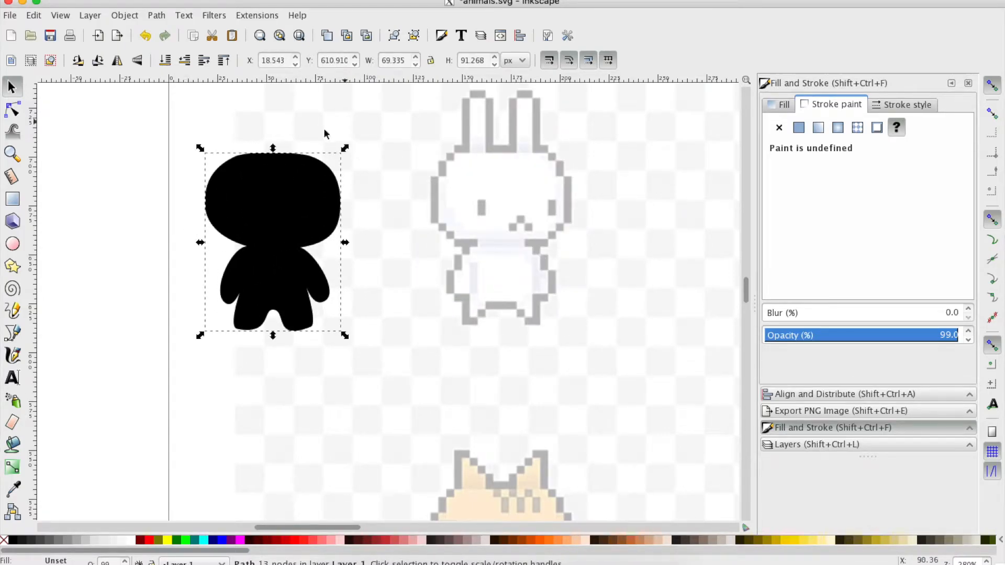
- Duplicate the pig's purple clone and place the copy over the pixel rabbit
key(Tab)
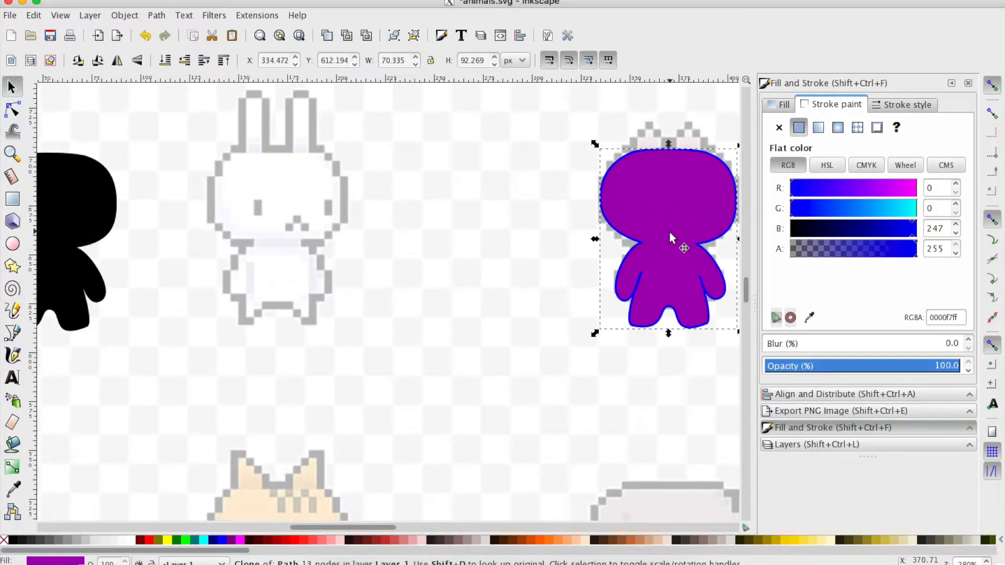
mouse_move(670, 231)
mouse_down()
mouse_move(439, 248)
mouse_move(277, 234)
mouse_up()
click(426, 279)
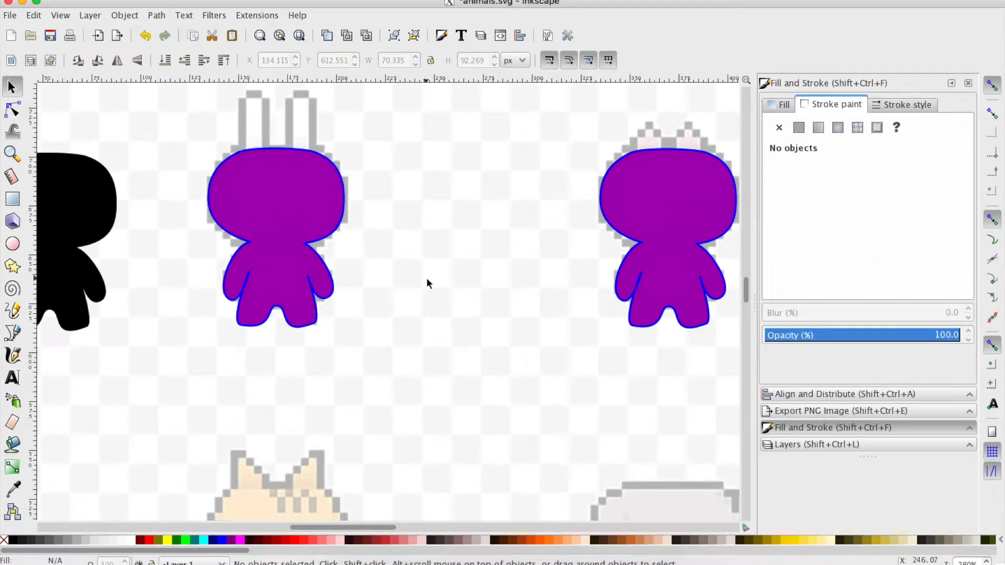
- Try stretching the right hand's curve on the original outline to test whether the rabbit's clone follows, and undo the stretch
scroll(224, 407, left, 4)
click(182, 297)
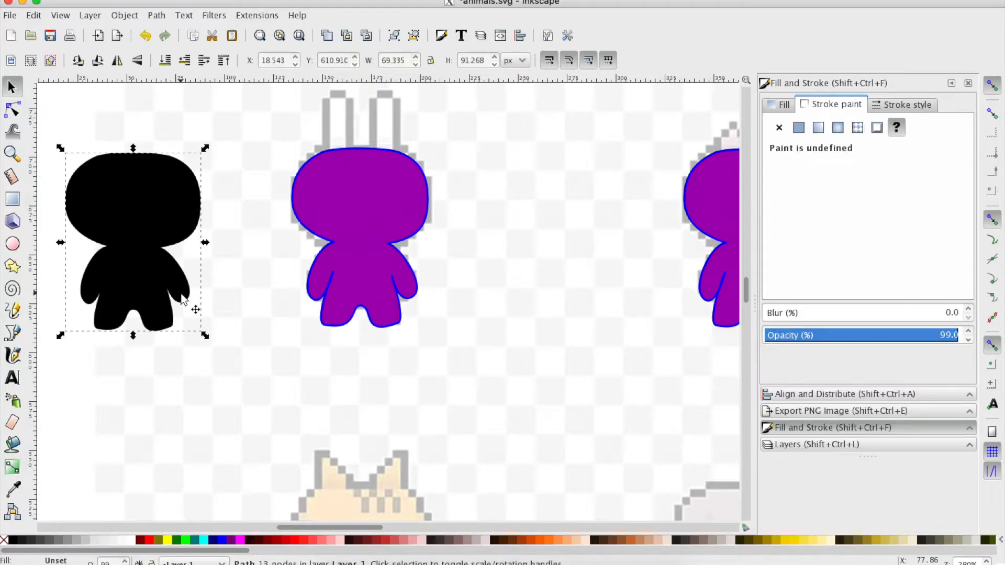
double_click(186, 299)
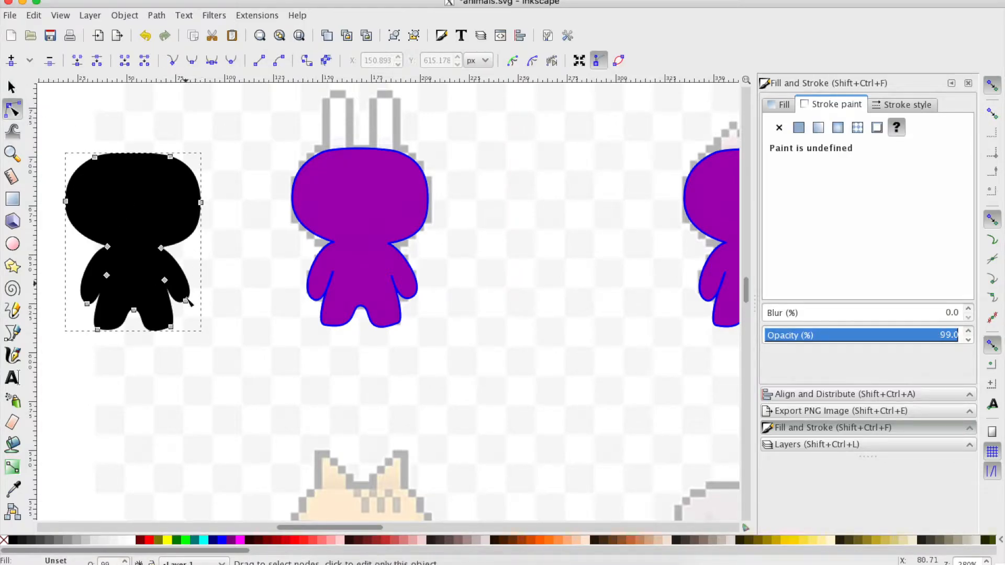
drag(193, 312, 233, 273)
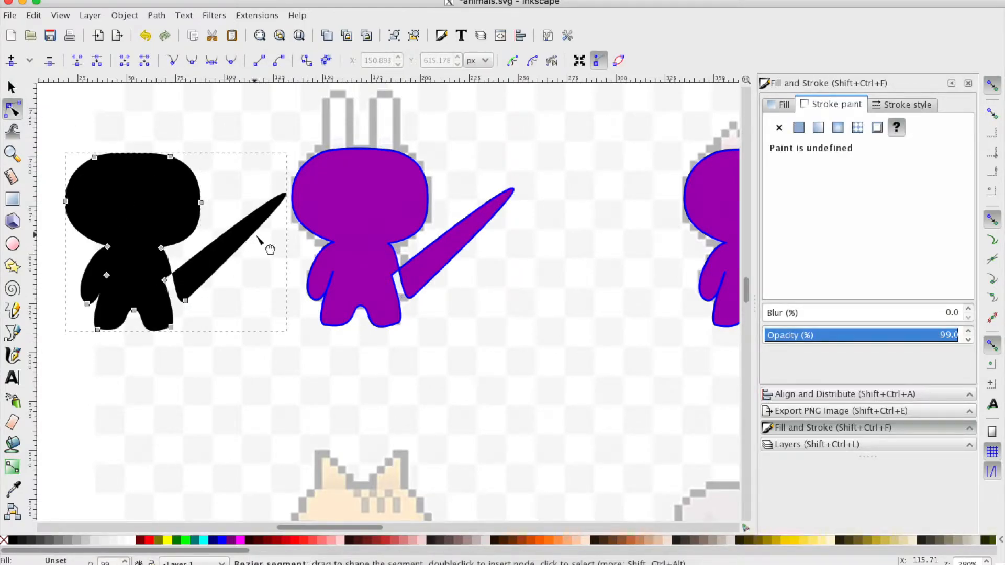
key(ctrl+z)
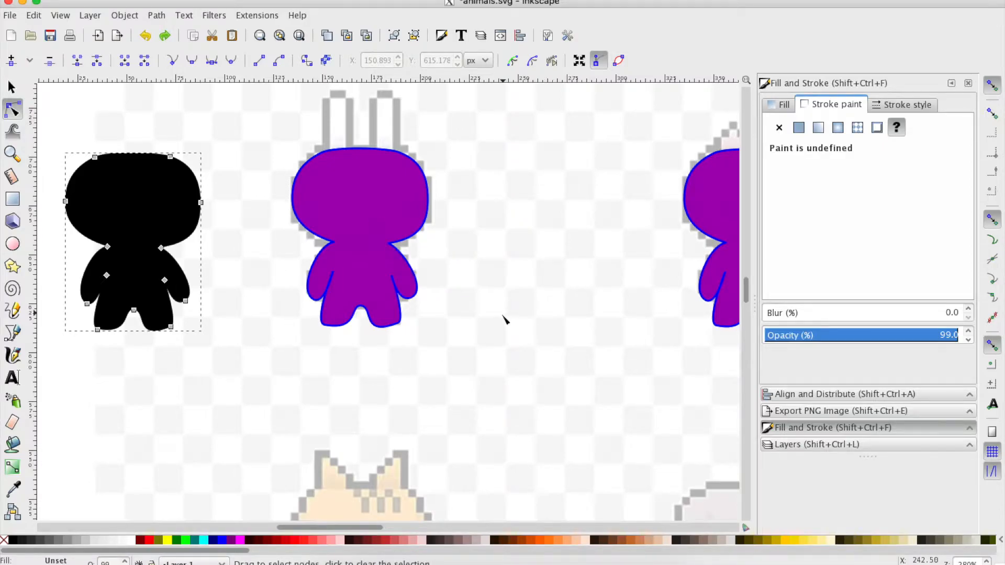
- Change the rabbit clone's flat fill to fully opaque white, RGBA ffffffff
scroll(503, 316, right, 4)
scroll(505, 315, right, 5)
scroll(505, 315, left, 4)
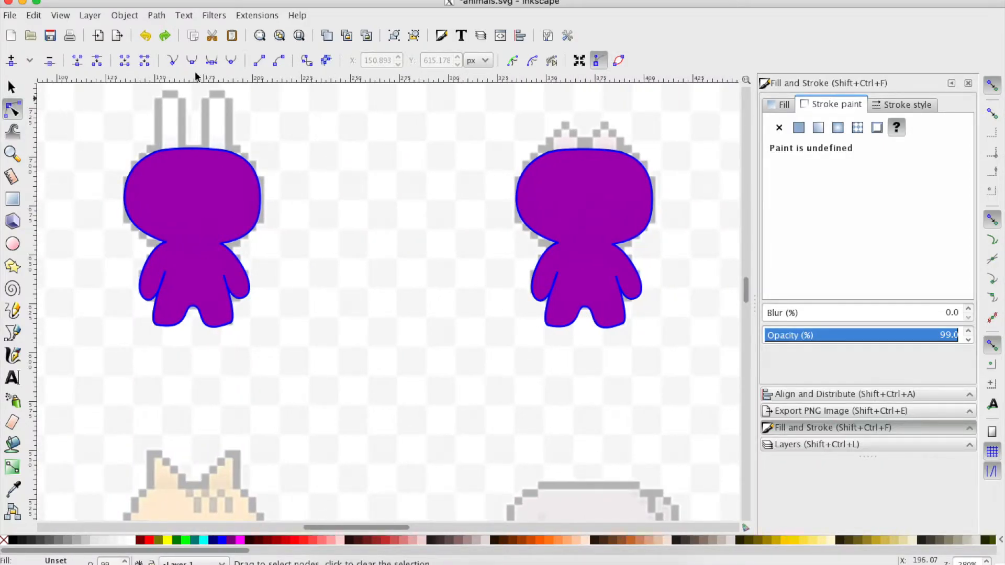
click(209, 197)
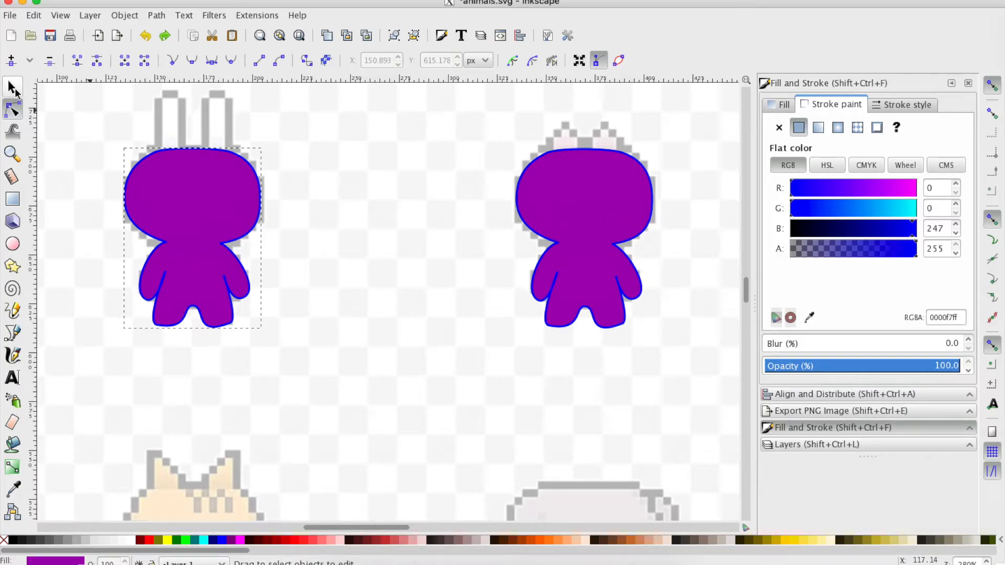
click(13, 88)
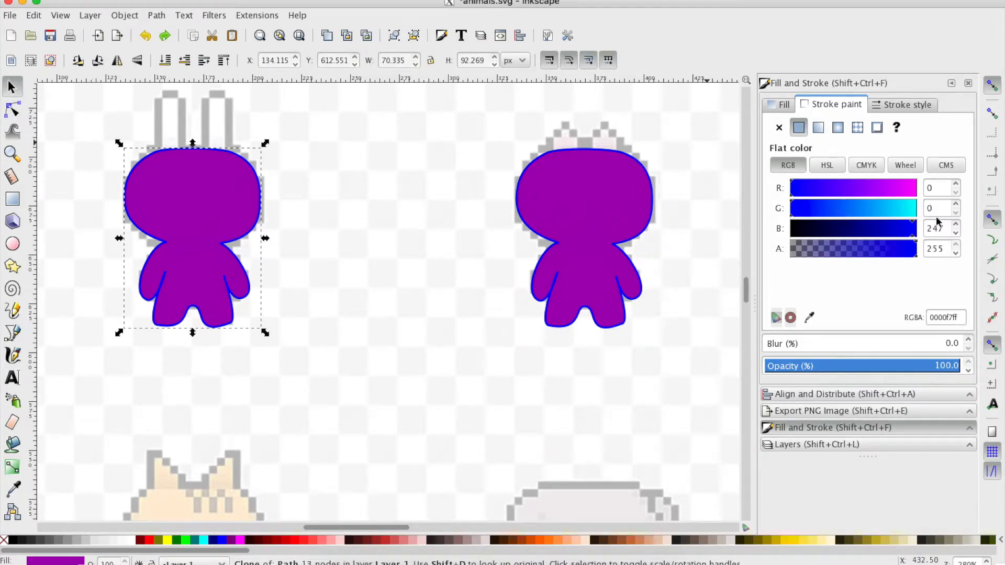
click(781, 106)
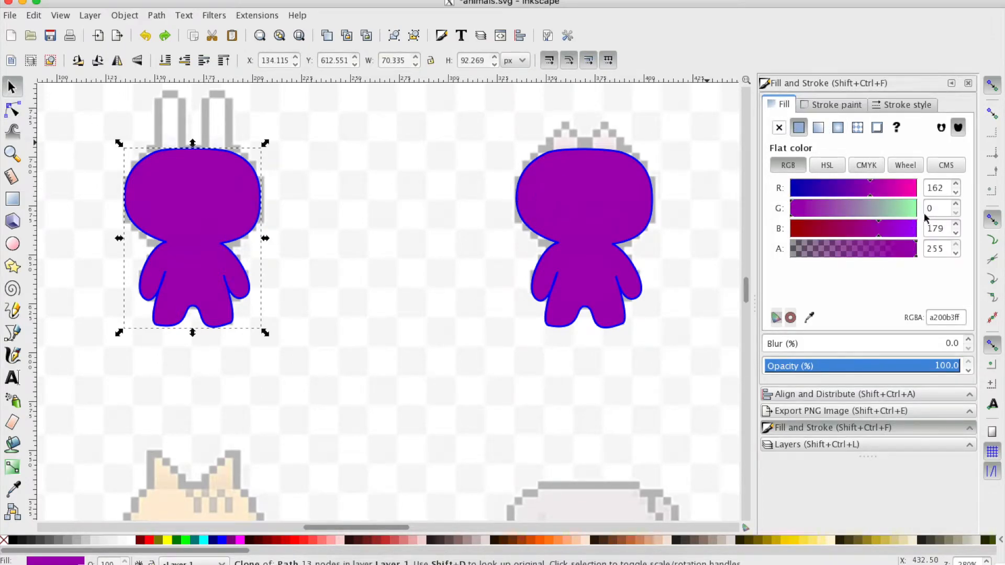
click(947, 317)
text(fff)
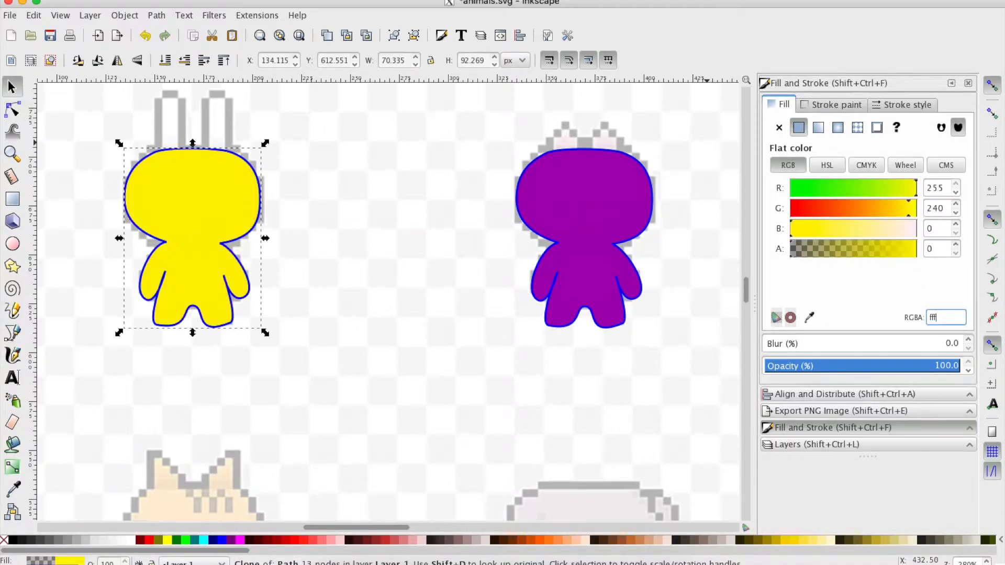
text(ffff)
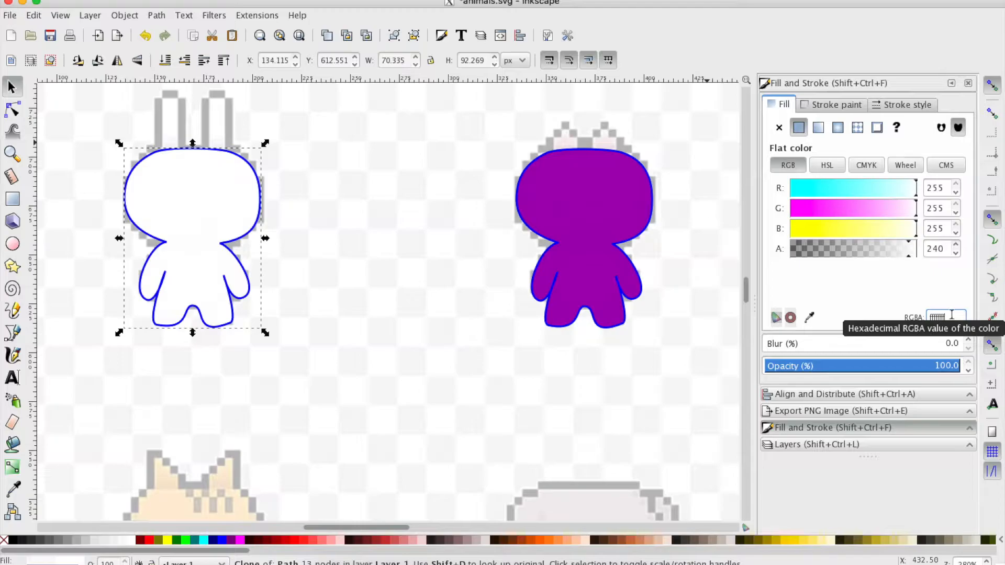
text(f)
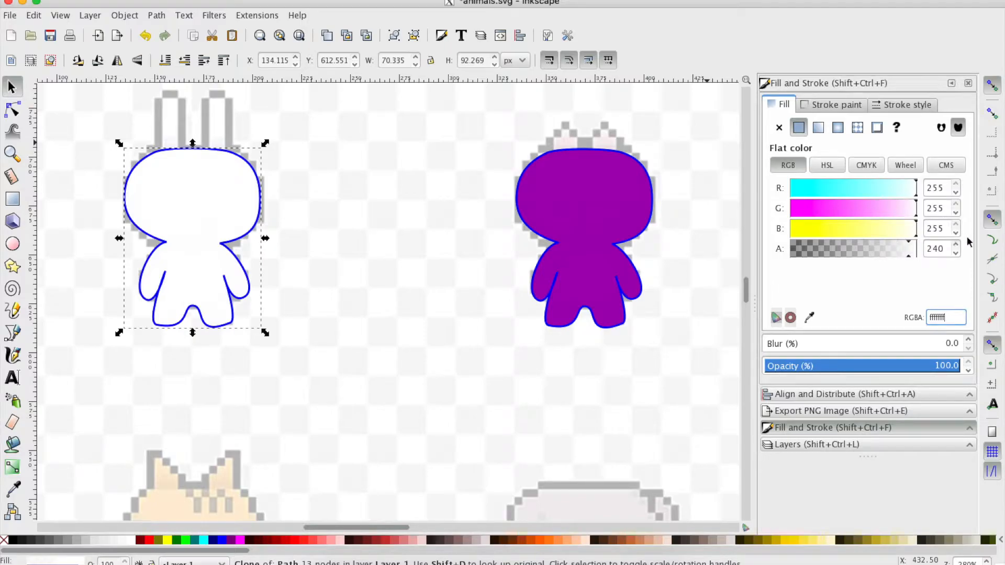
drag(908, 259, 924, 258)
click(440, 304)
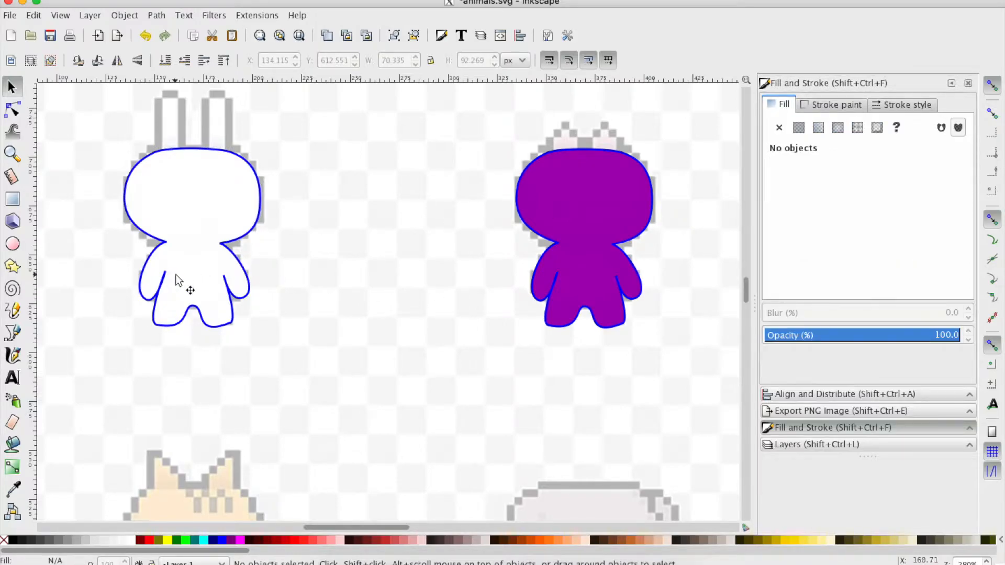
click(176, 275)
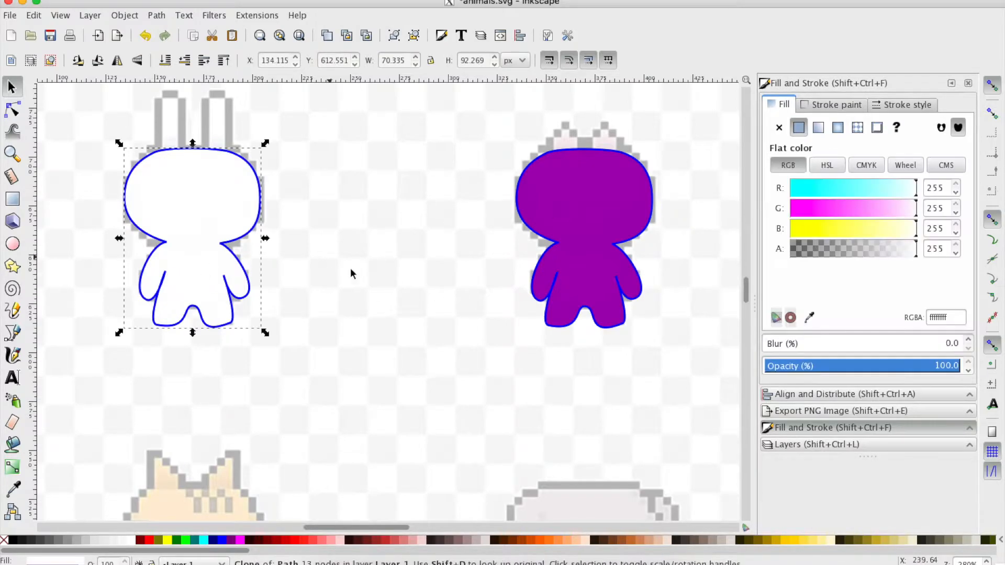
- Change the pig clone's flat fill to pink with red 251, green 155, blue 218, RGBA fb9bdaff
click(585, 216)
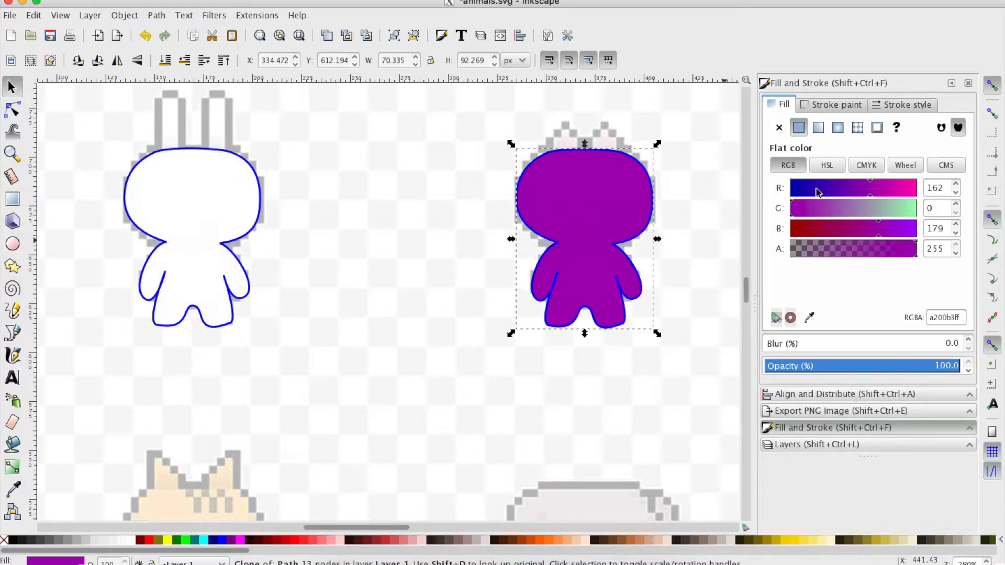
click(903, 193)
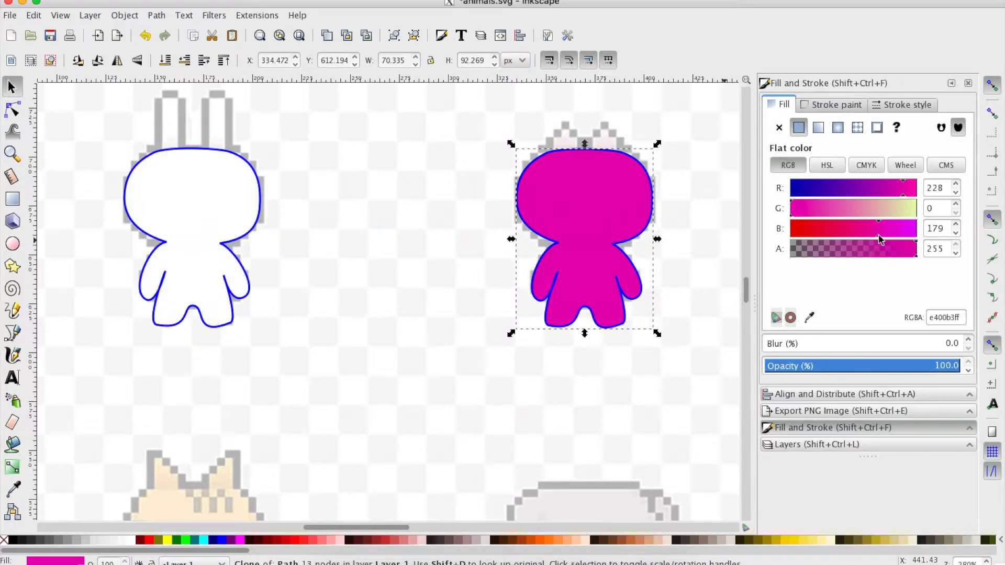
click(805, 236)
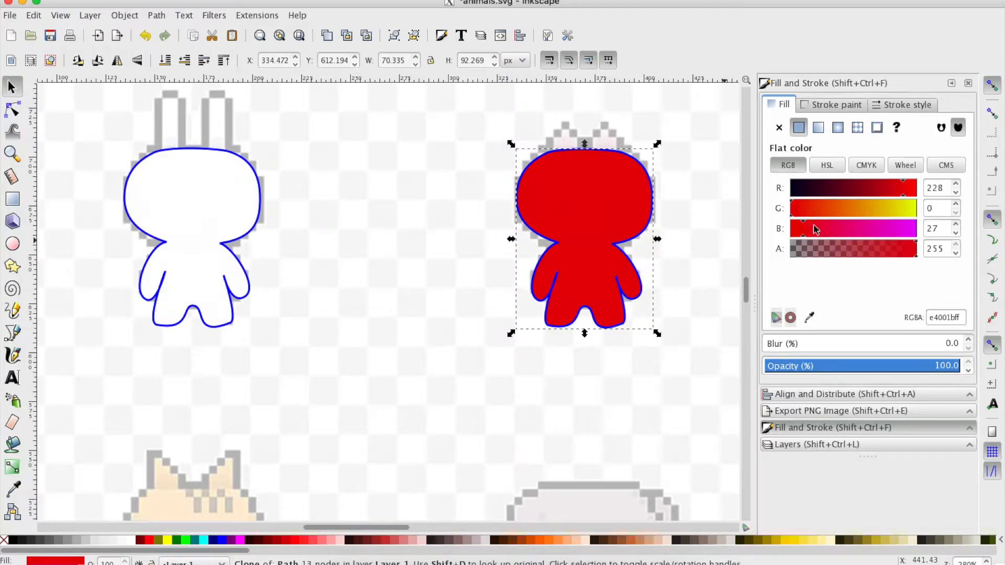
click(853, 215)
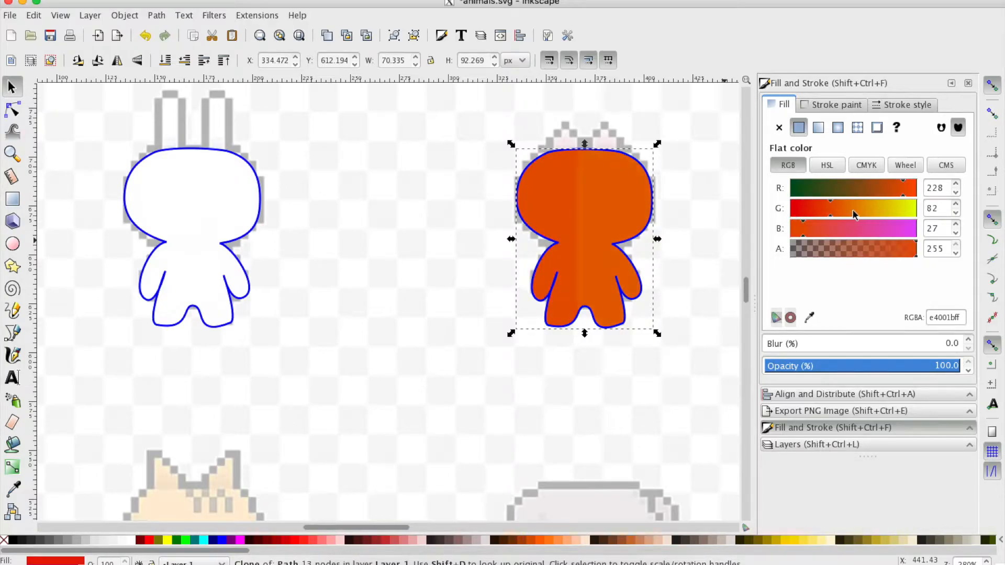
click(900, 232)
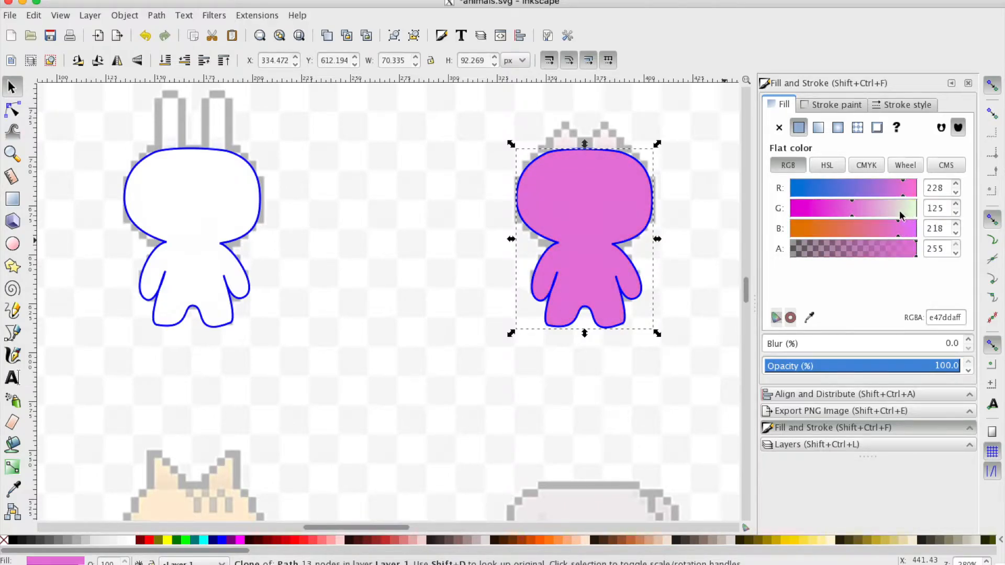
click(893, 213)
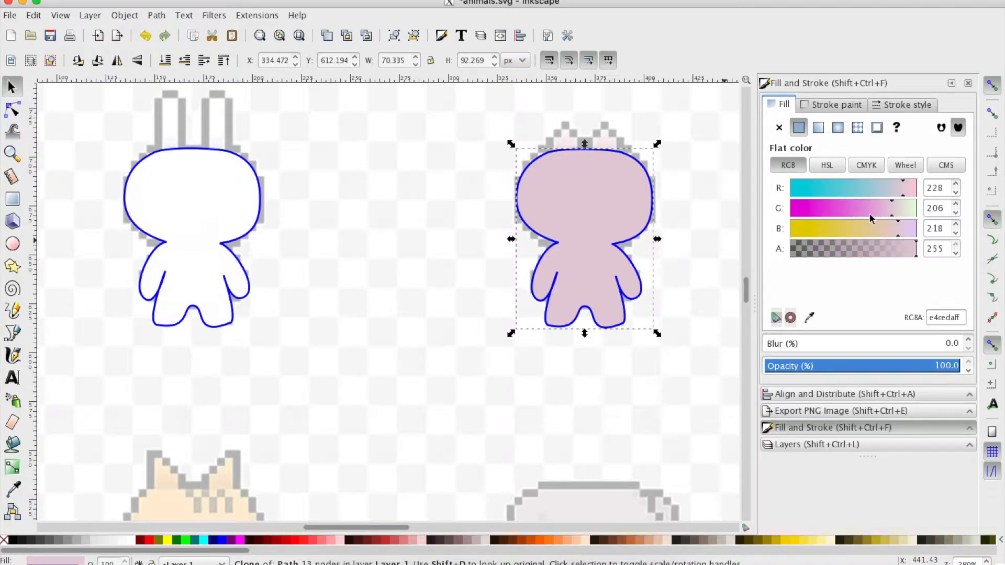
click(870, 214)
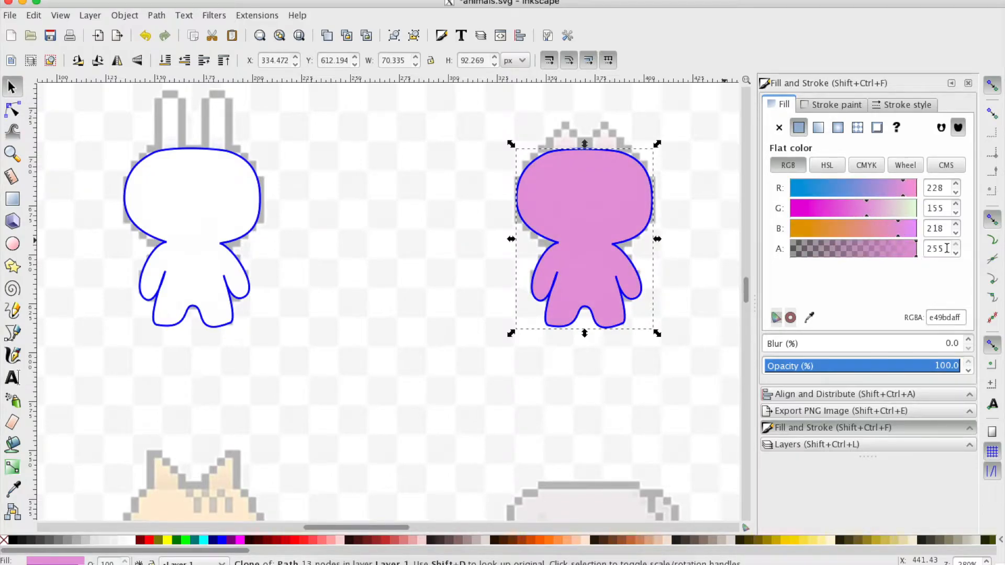
drag(908, 195, 916, 195)
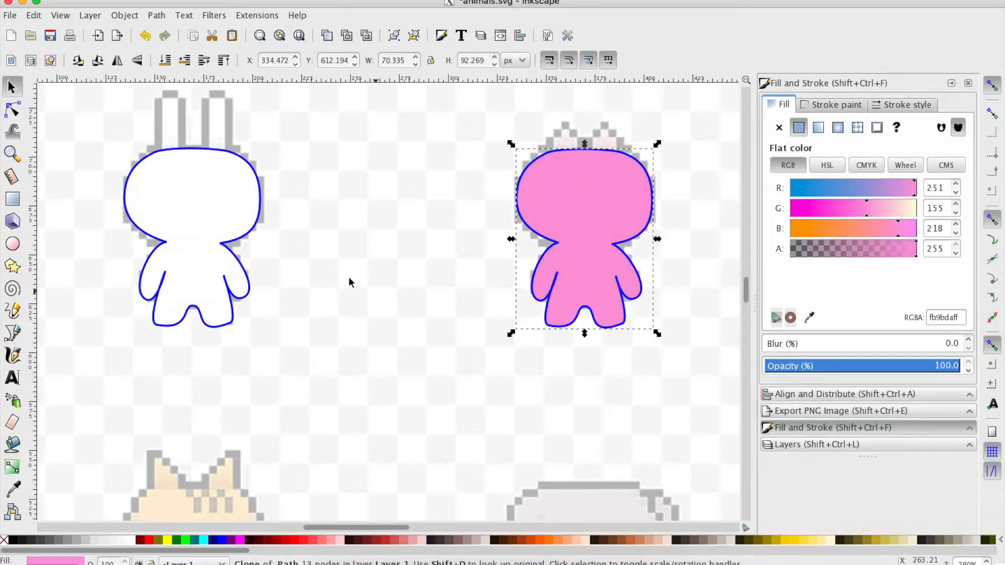
- Lower the opacity of Layer 1 to 81.4%
click(815, 445)
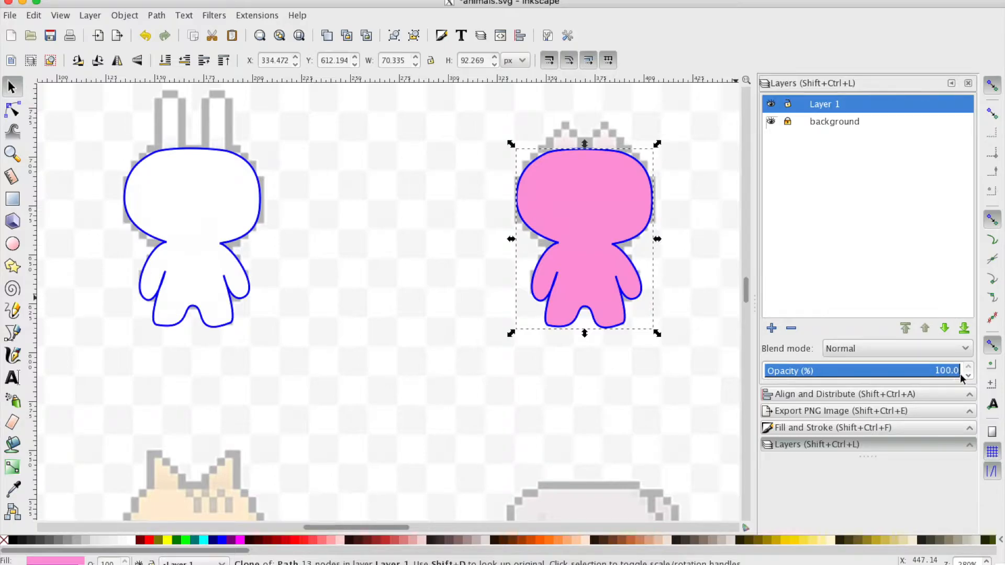
drag(959, 370, 923, 371)
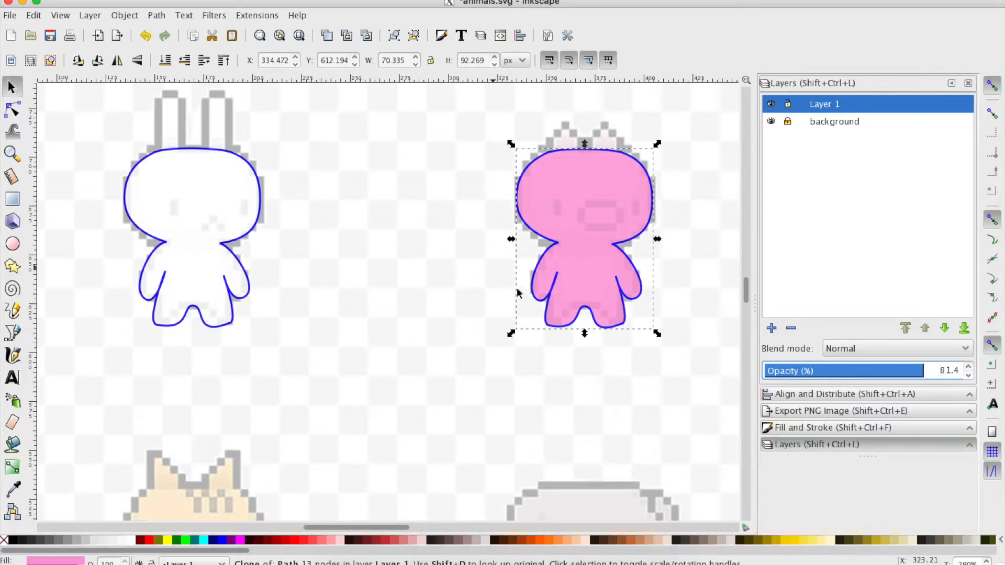
- Give the monkey's black clone a flat pink fill, RGBA fb9bdaff
scroll(697, 301, right, 15)
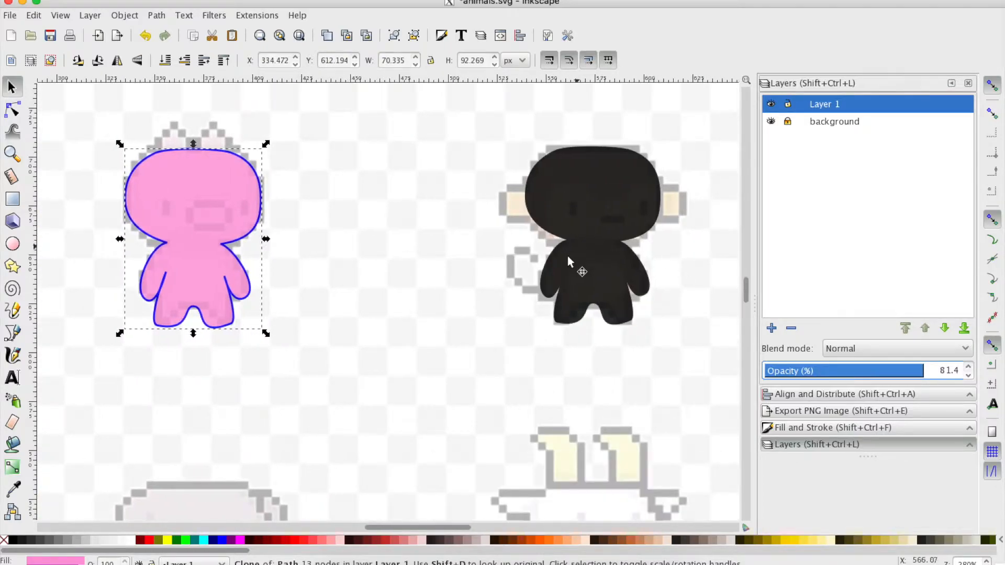
click(608, 274)
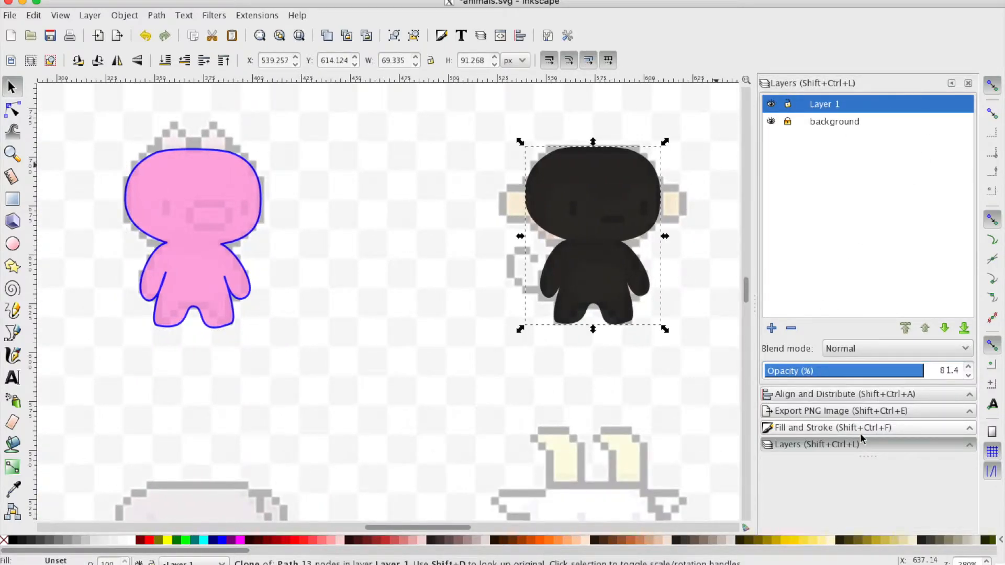
click(799, 428)
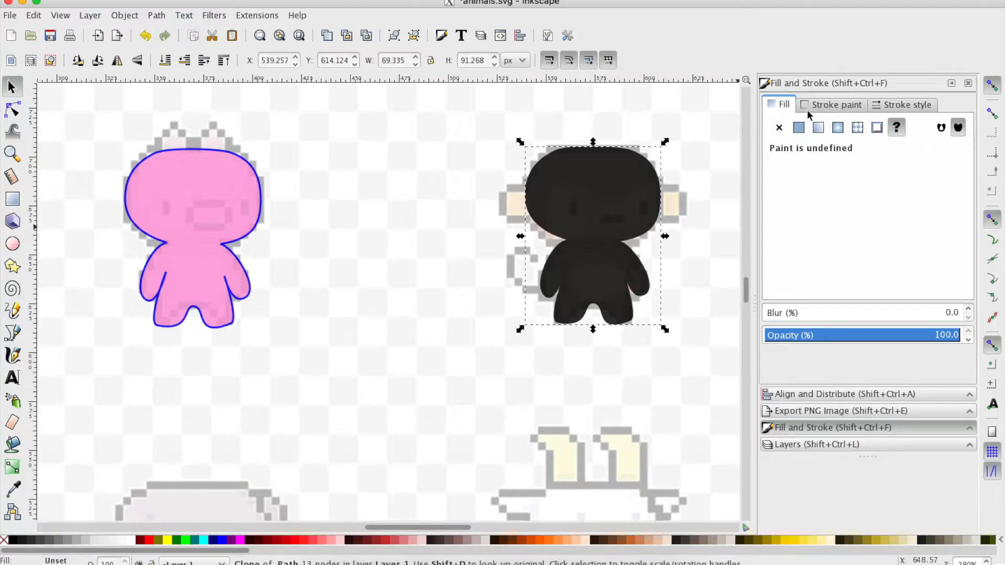
click(798, 127)
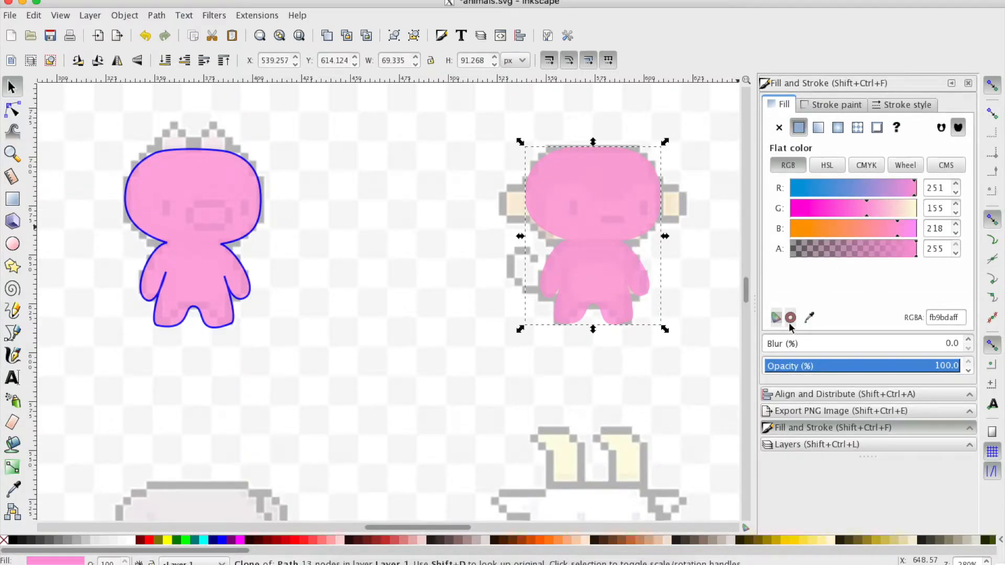
- Recolour the monkey clone's flat fill light brown, RGBA dd9f76ff, using the colour wheel
click(827, 164)
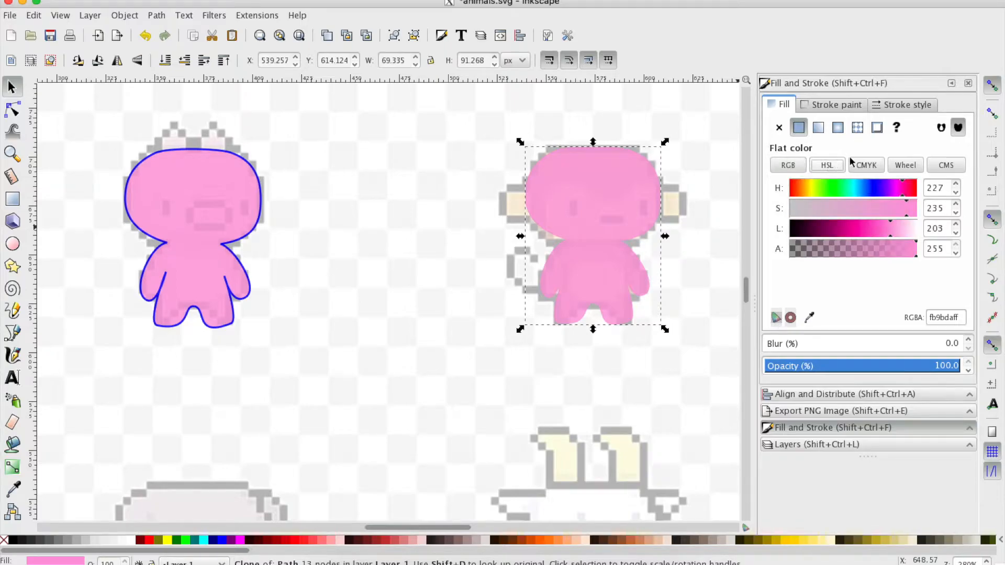
click(909, 166)
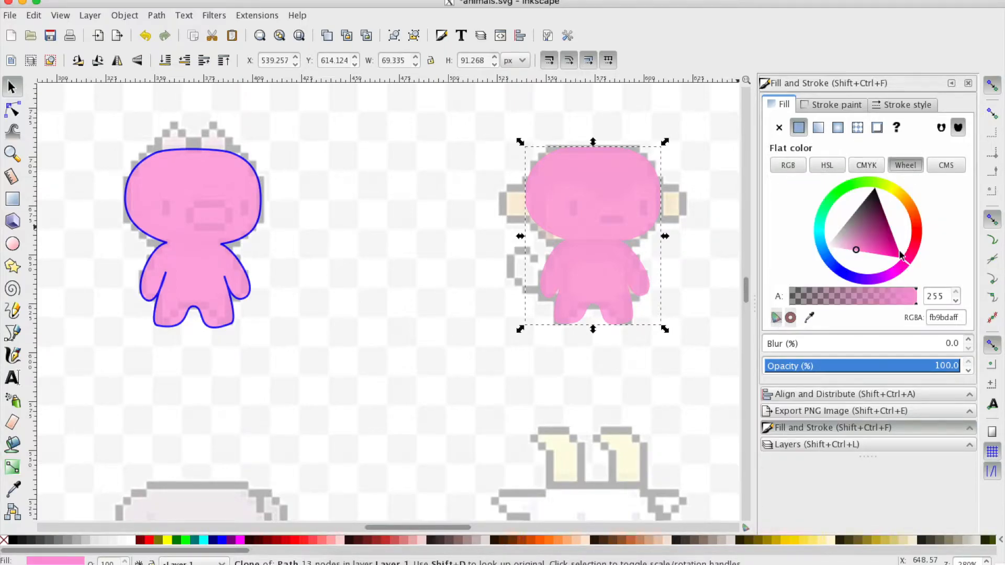
click(944, 166)
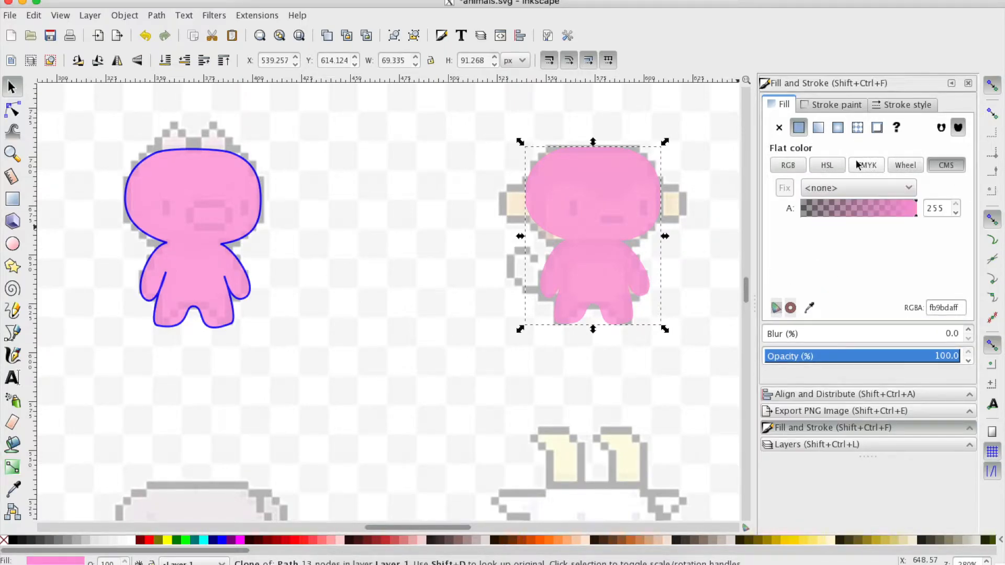
click(866, 165)
click(898, 166)
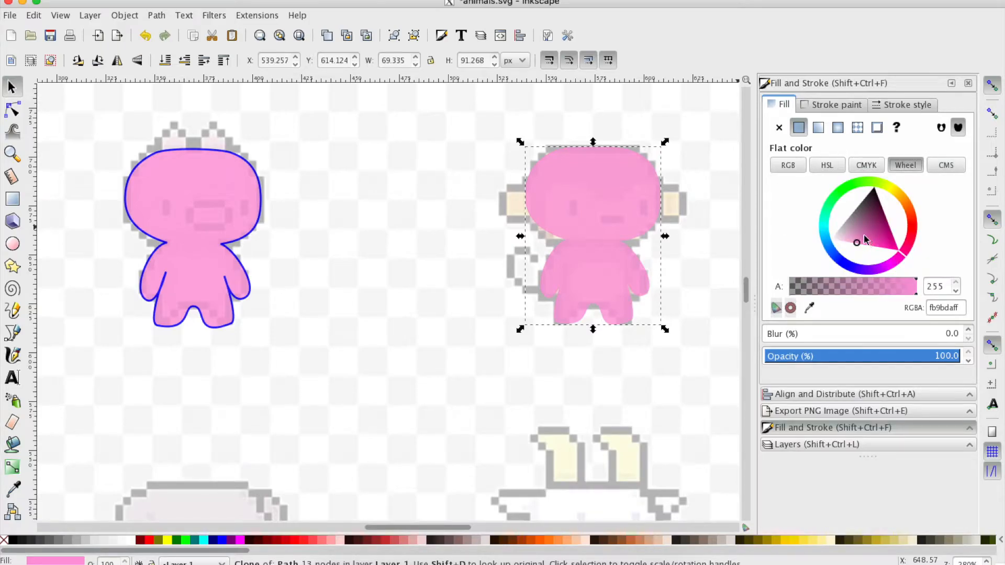
click(881, 233)
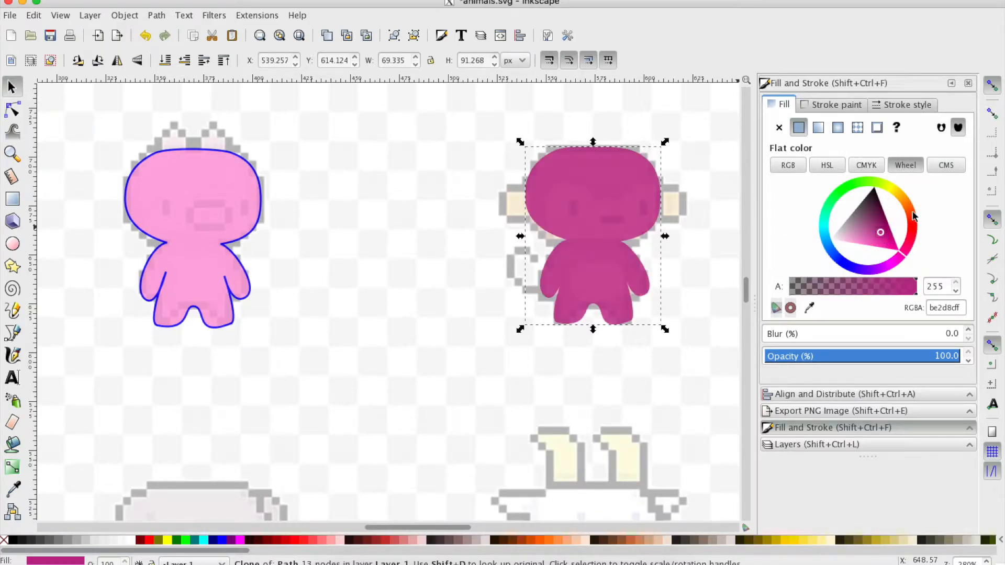
click(912, 216)
click(865, 227)
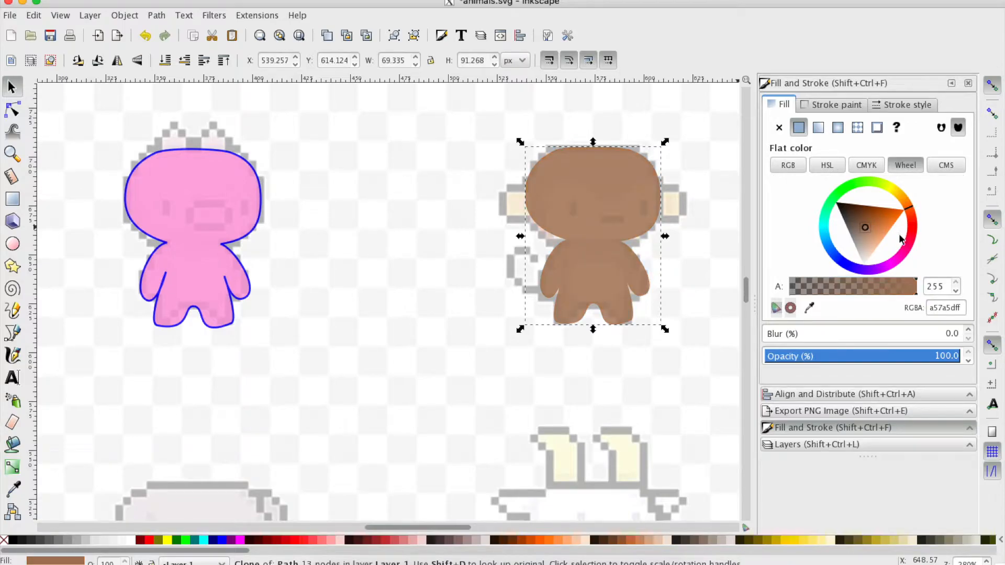
click(882, 228)
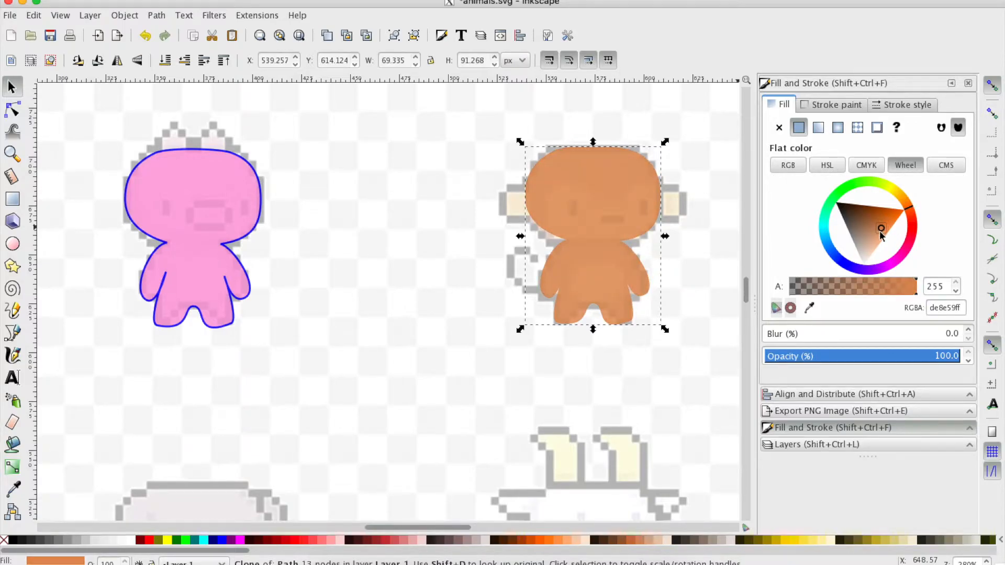
drag(880, 235, 878, 237)
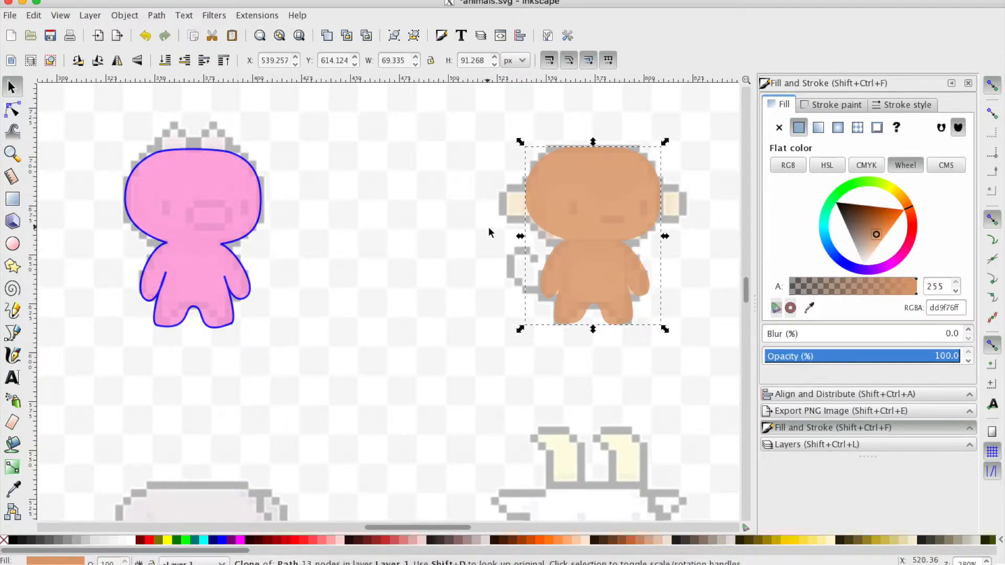
- Give the monkey clone a flat, fully opaque black stroke, RGBA 000000ff
click(828, 105)
click(779, 129)
click(798, 127)
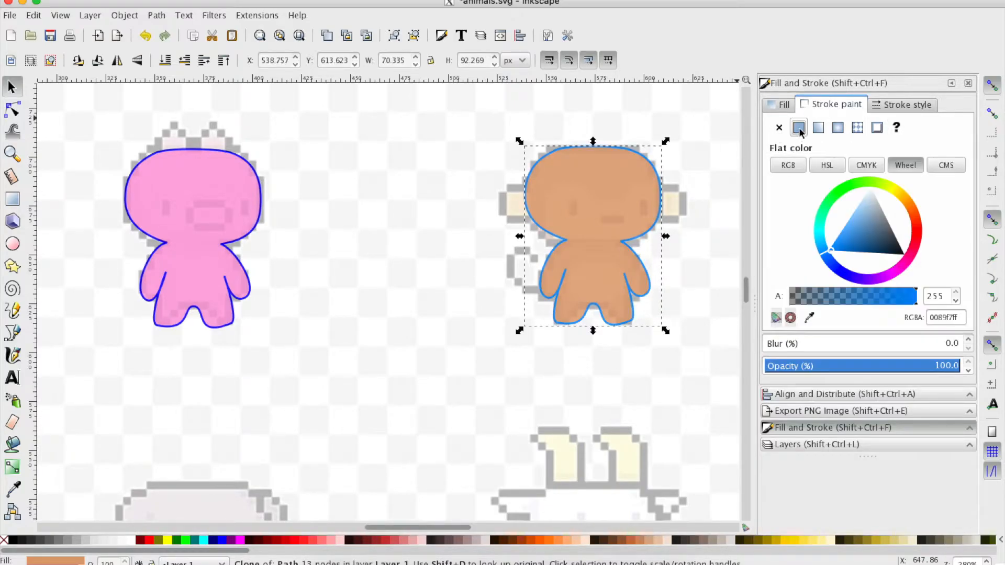
click(896, 252)
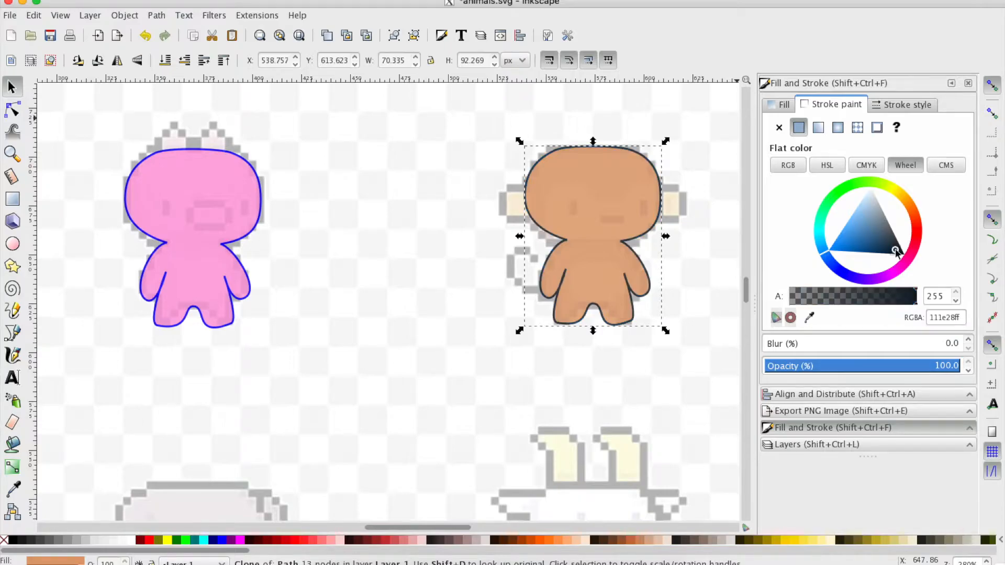
click(896, 250)
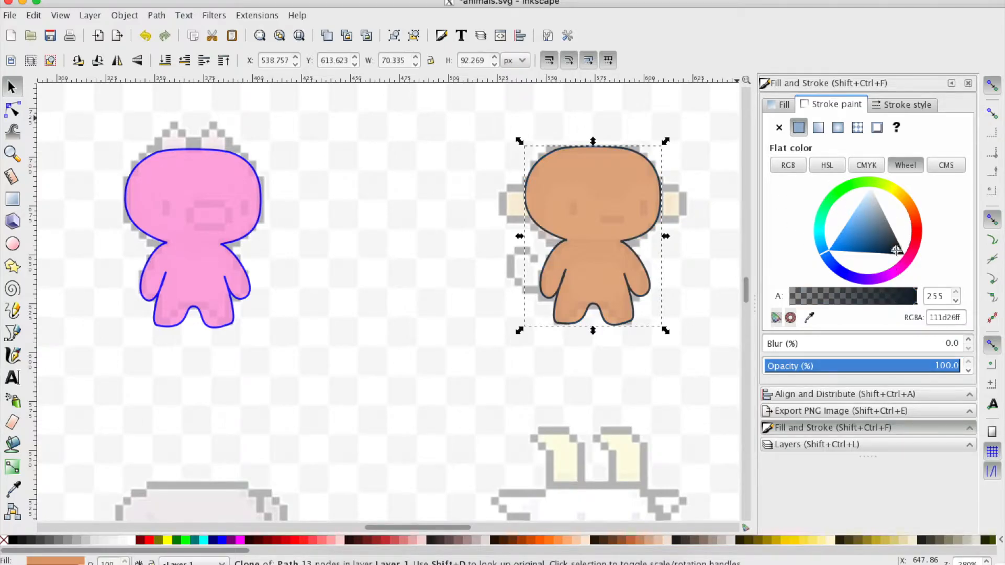
click(787, 165)
double_click(928, 316)
text(000000)
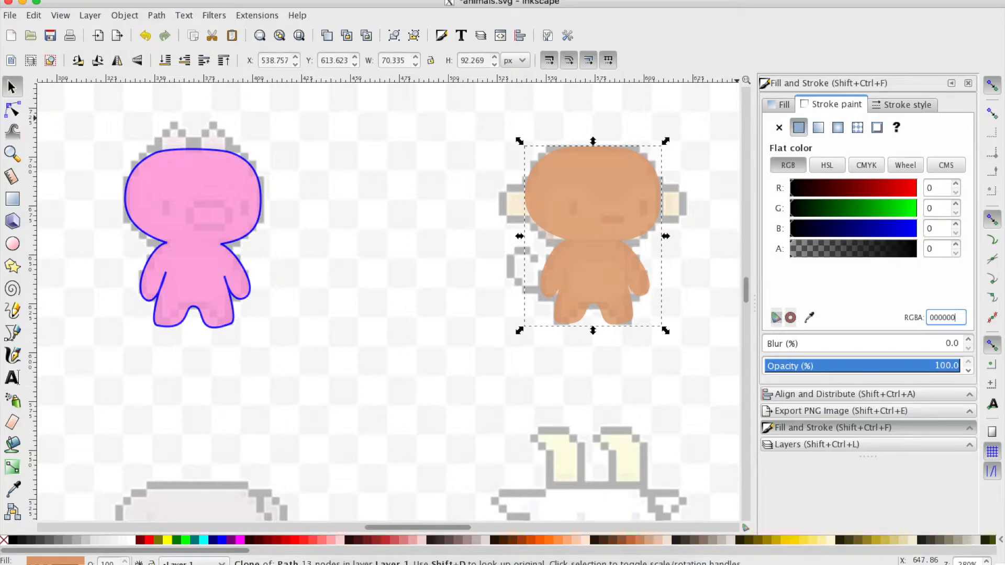
text(ff)
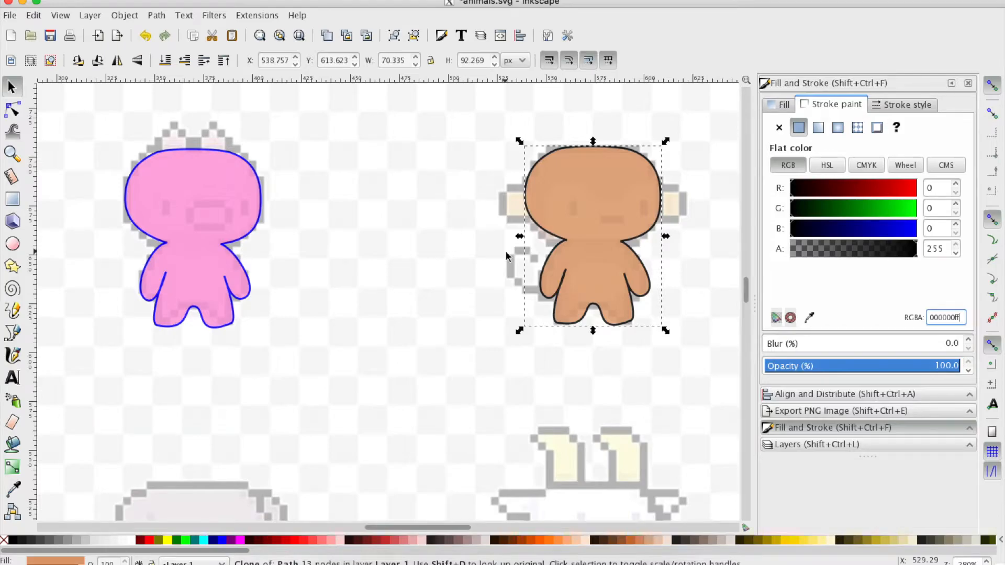
- Change the pig clone's stroke colour to opaque black, RGBA 000000ff, and deselect it
click(230, 190)
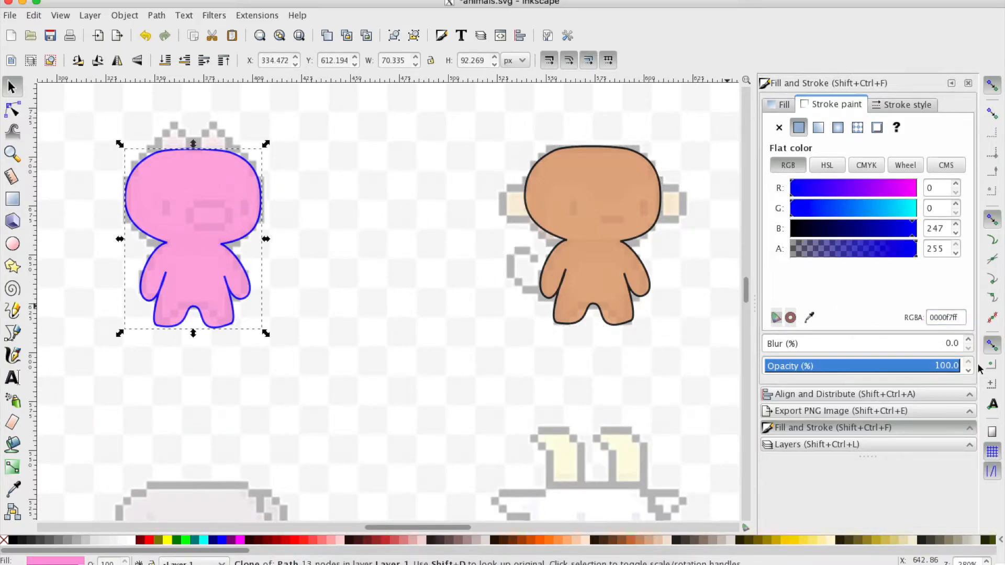
double_click(946, 318)
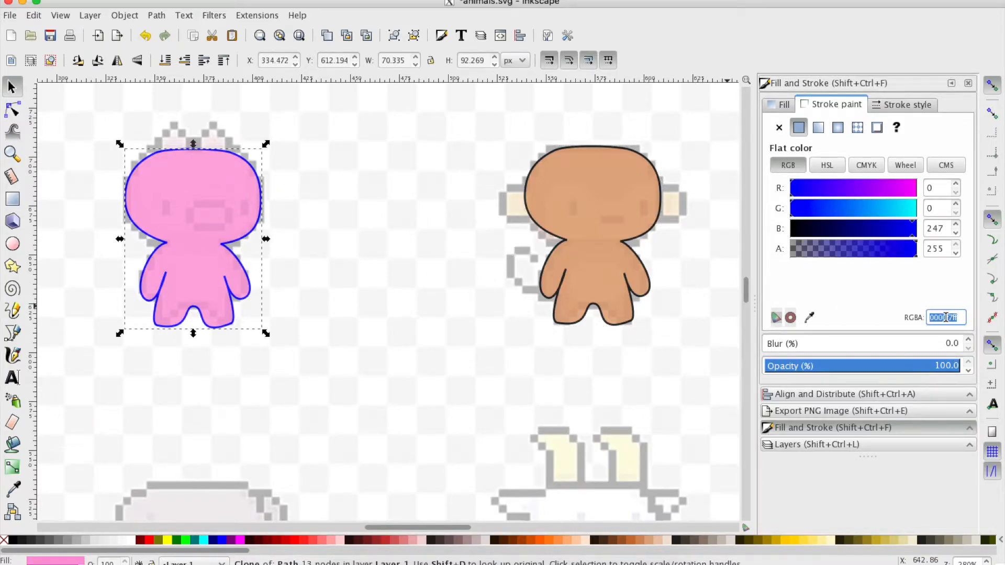
text(000000ff)
click(622, 358)
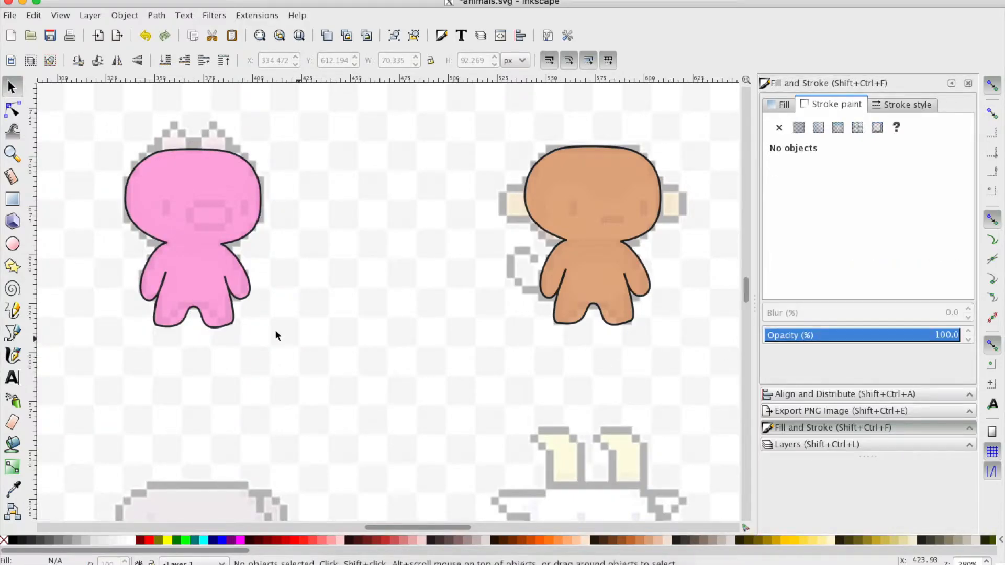
- Change the white rabbit clone's stroke colour to opaque black, RGBA 000000ff, and deselect it
scroll(275, 330, left, 10)
click(185, 250)
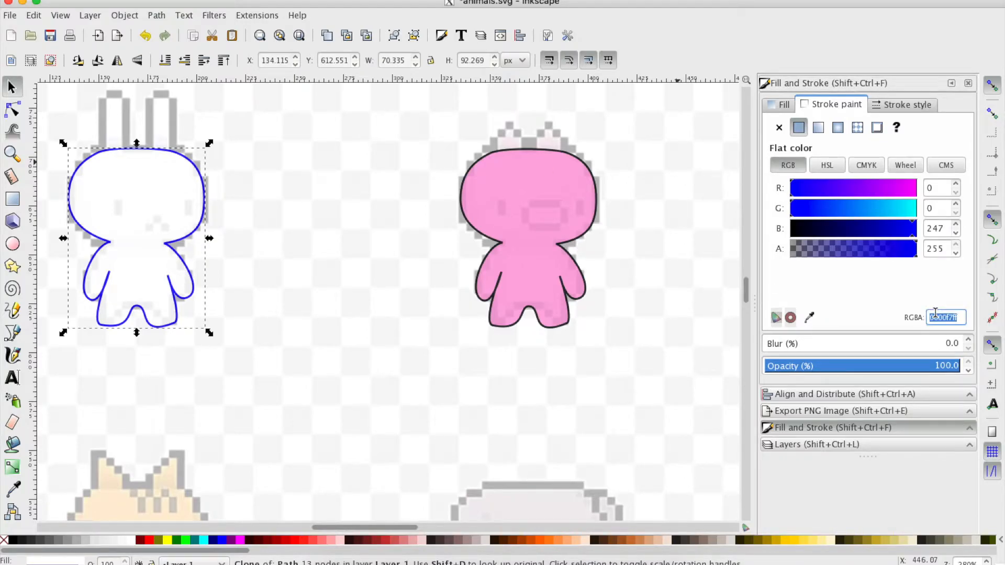
text(00)
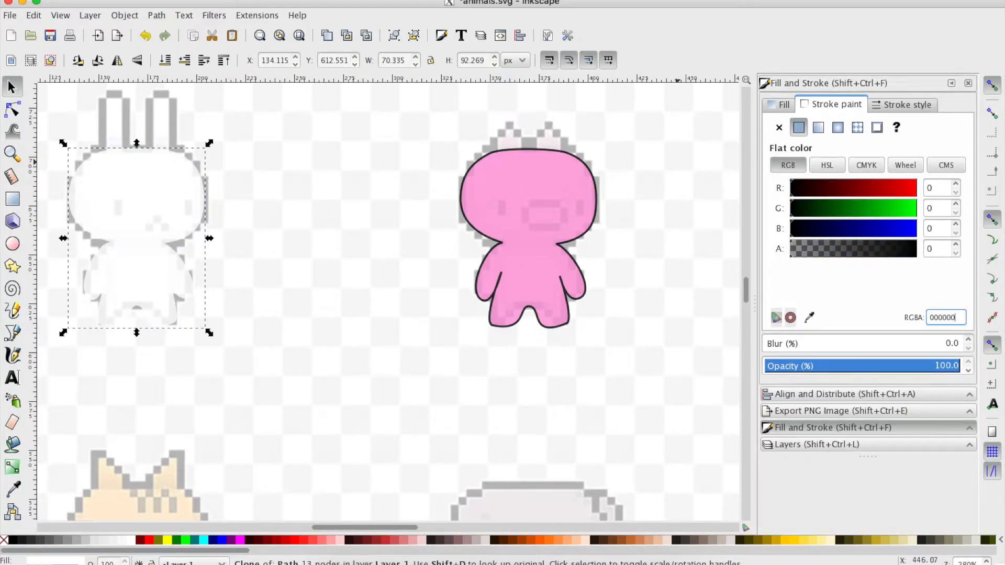
text(0000ff)
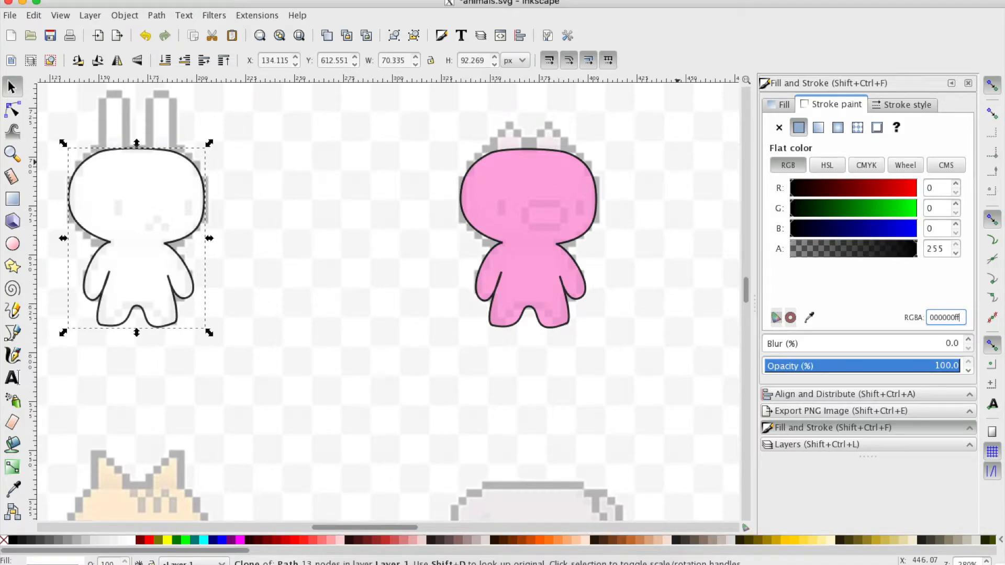
click(431, 319)
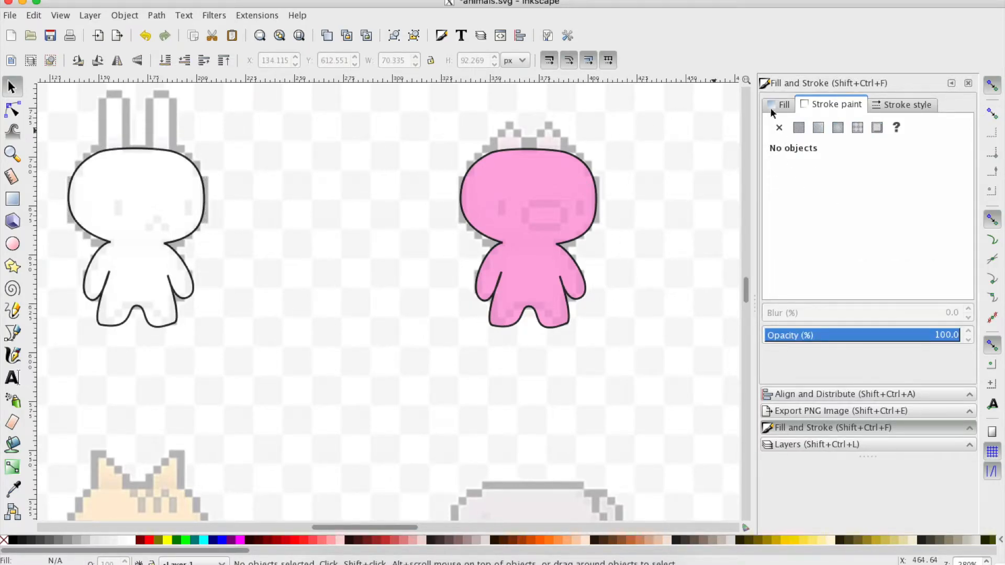
- Rename Layer 1 as bodies
click(798, 442)
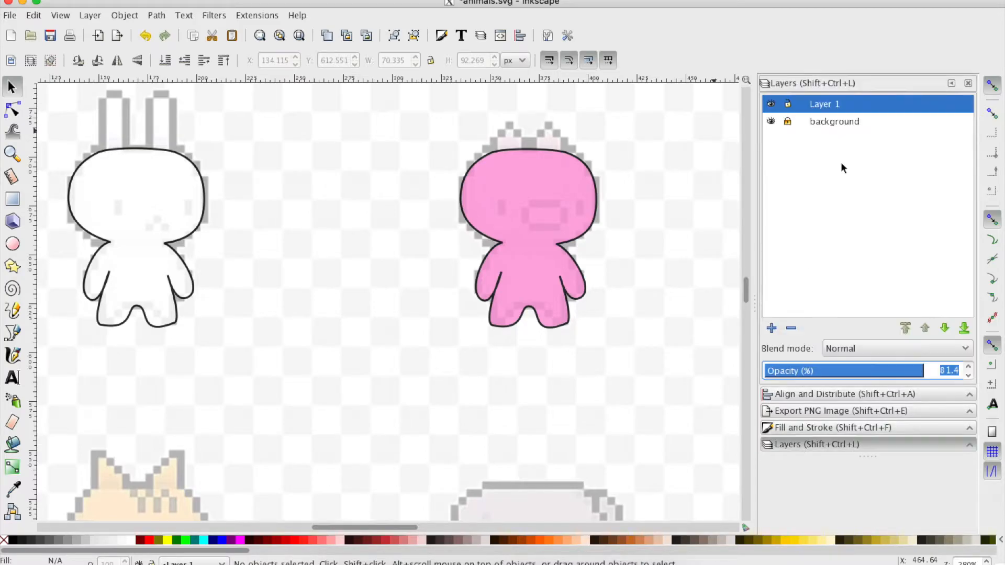
double_click(819, 104)
text(bodies)
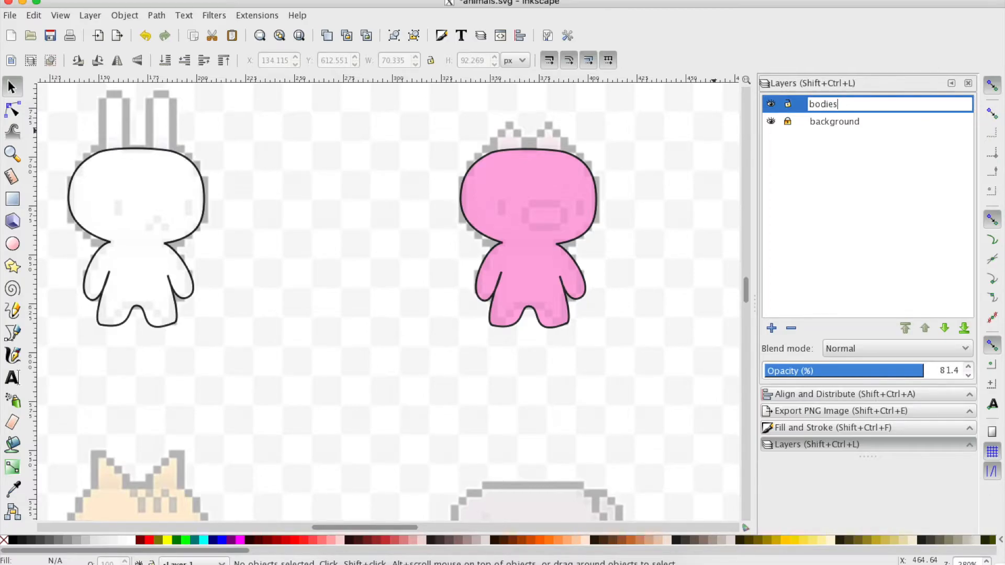
key(Return)
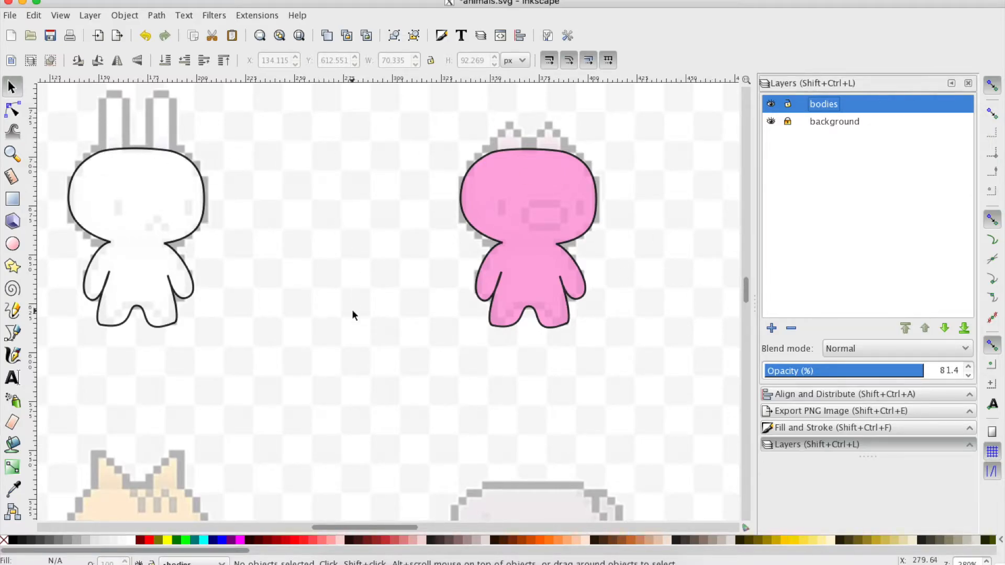
- Examine the rabbit, pig and monkey bodies against the pixel animals to see which features remain uncovered
scroll(600, 287, right, 10)
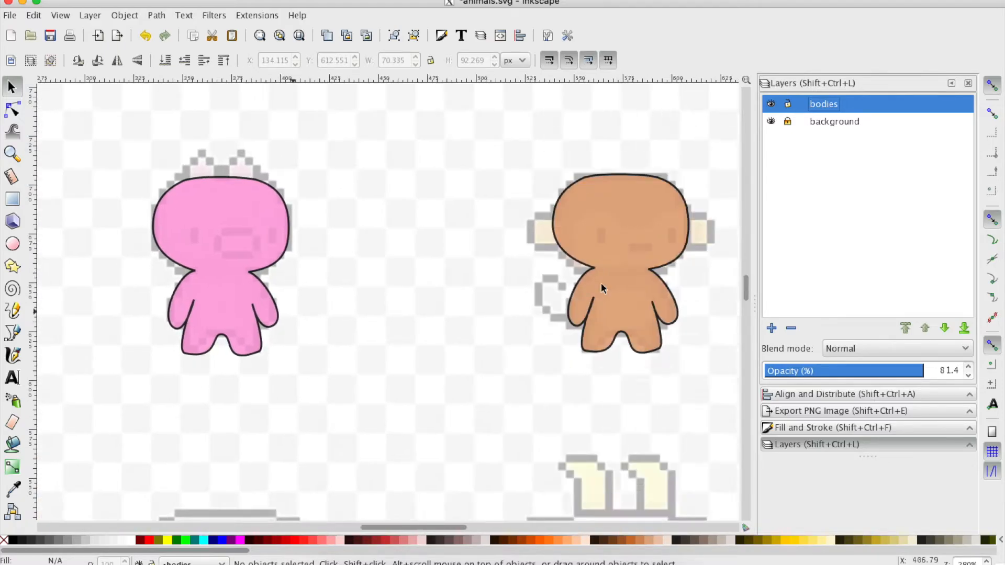
scroll(600, 287, left, 3)
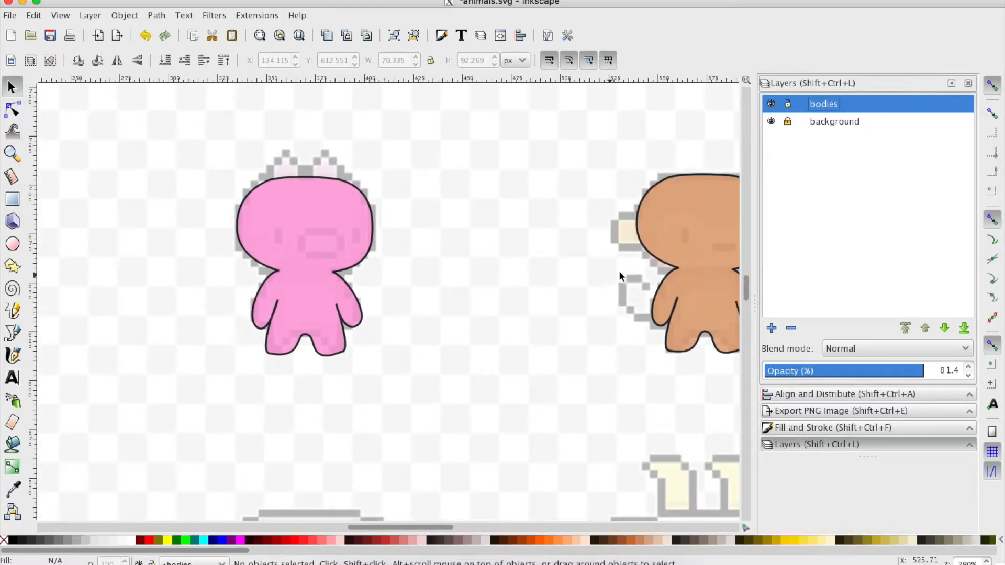
scroll(496, 378, left, 9)
scroll(496, 378, up, 1)
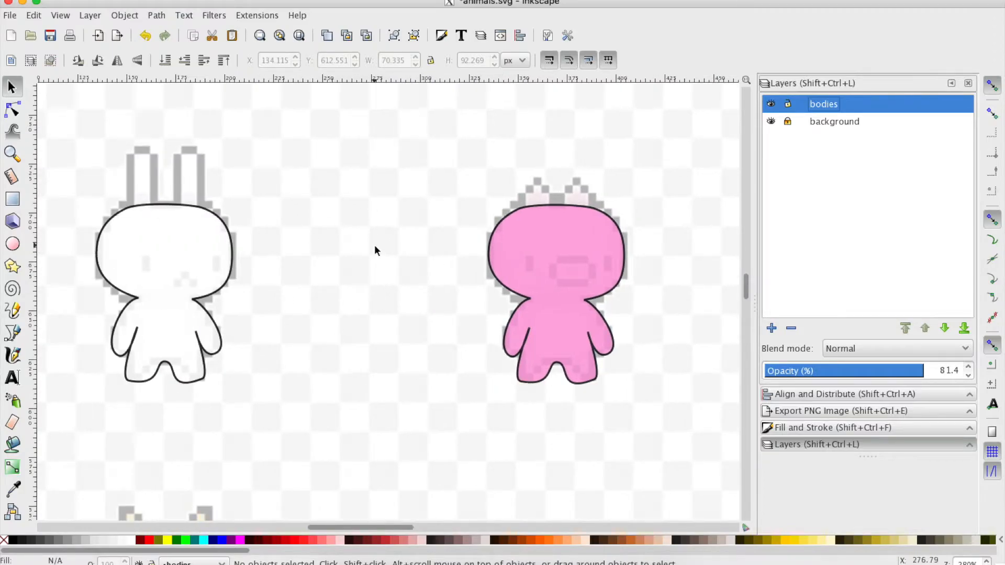
scroll(374, 245, down, 10)
scroll(375, 244, left, 4)
scroll(375, 245, up, 5)
scroll(375, 256, up, 5)
scroll(376, 256, left, 1)
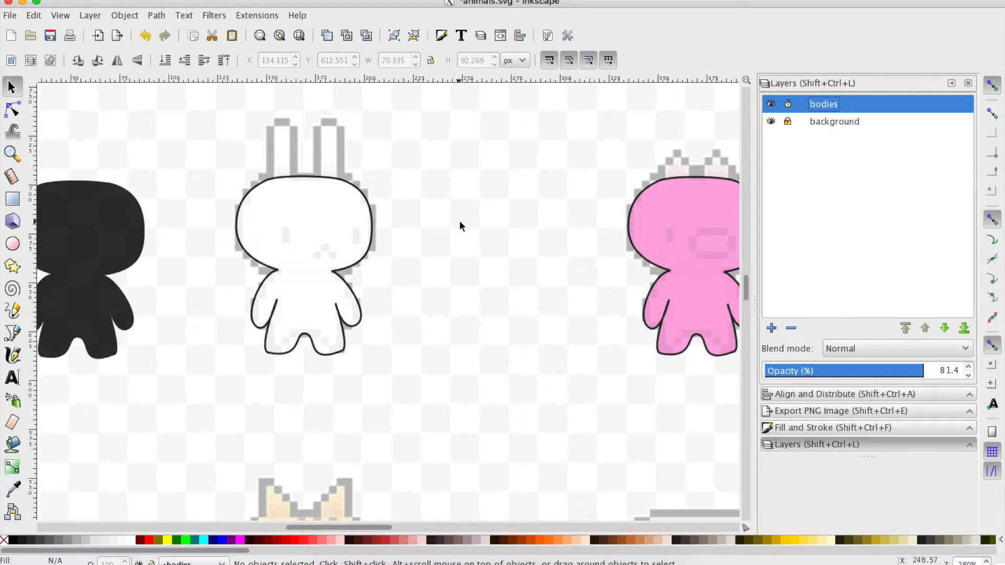
scroll(478, 258, right, 20)
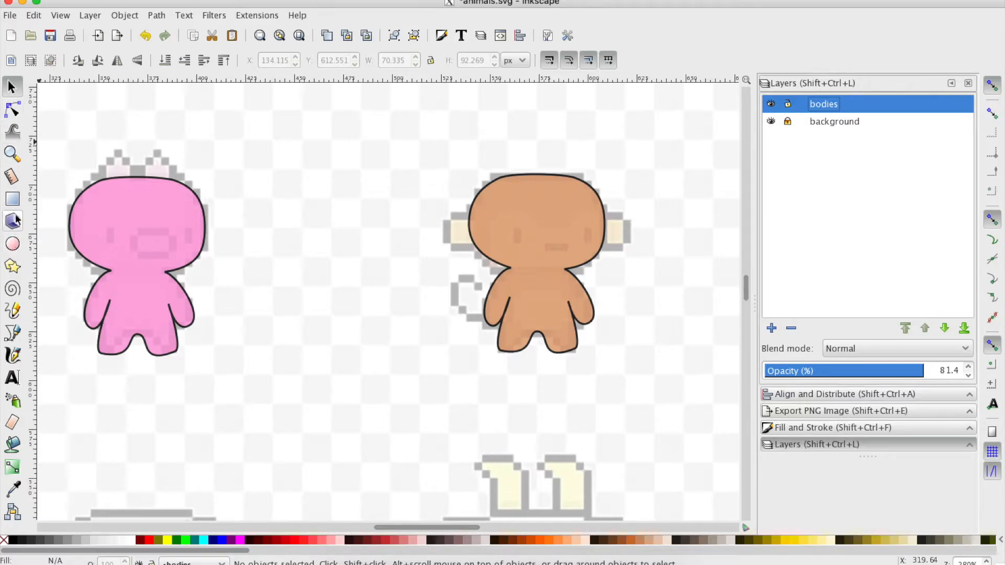
click(12, 312)
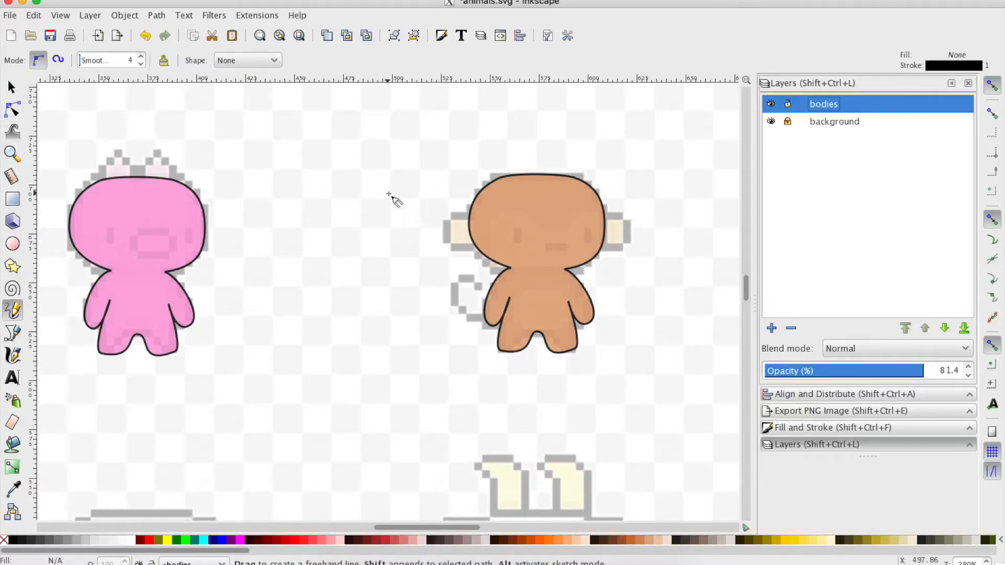
click(470, 216)
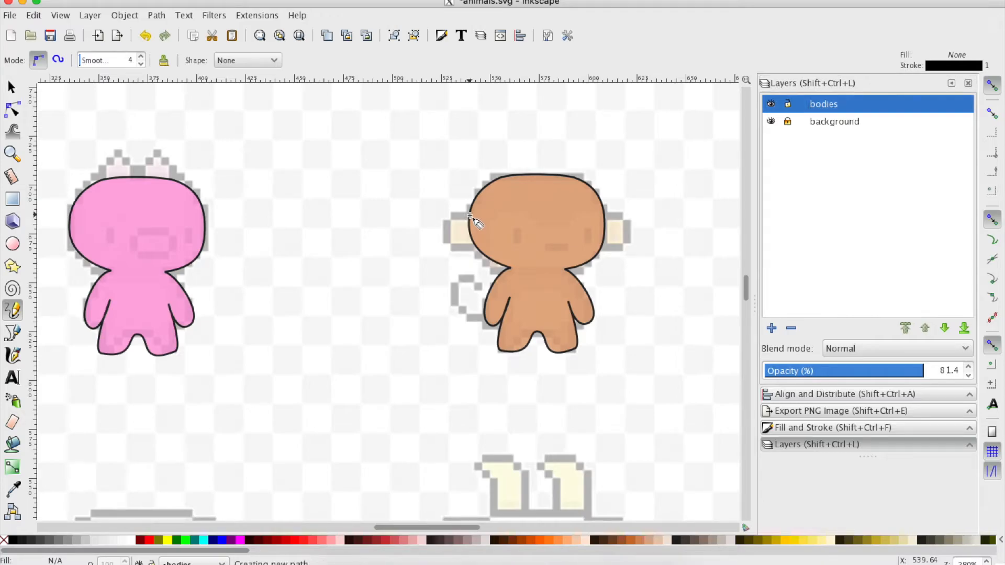
click(445, 231)
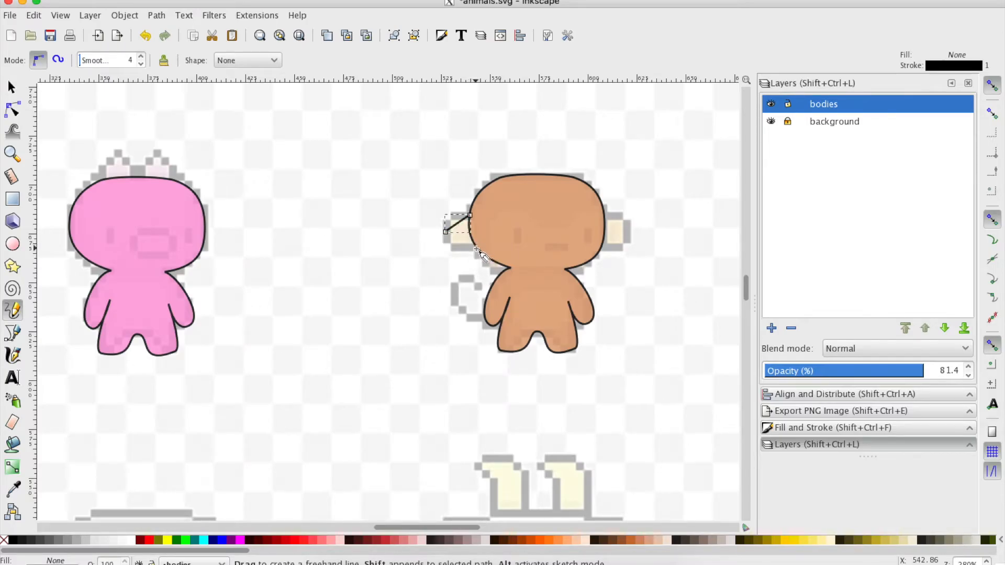
click(12, 86)
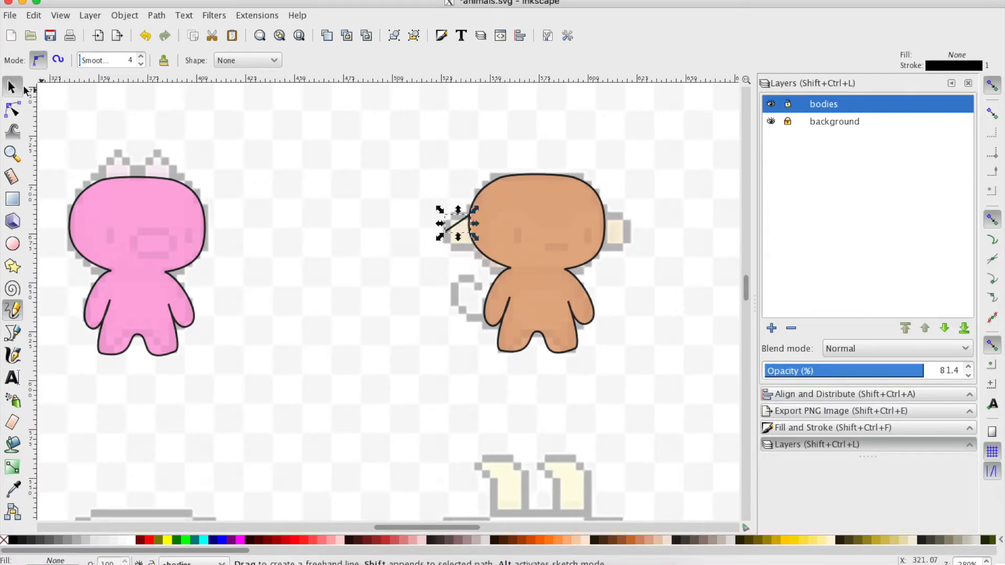
key(Delete)
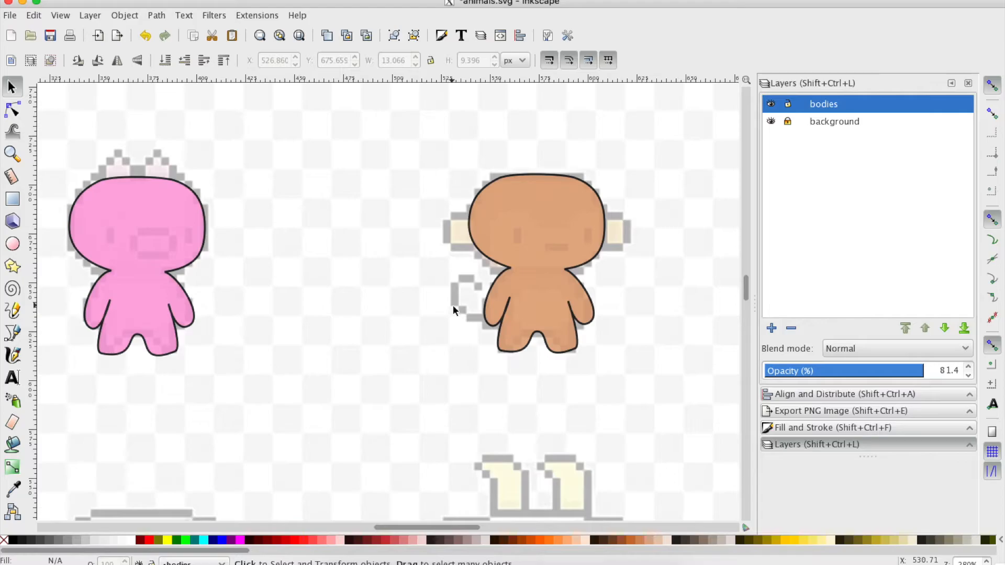
- Draw a three-node path over the monkey's left pixel ear and pull its outer node's handles into a rounded curve
click(12, 332)
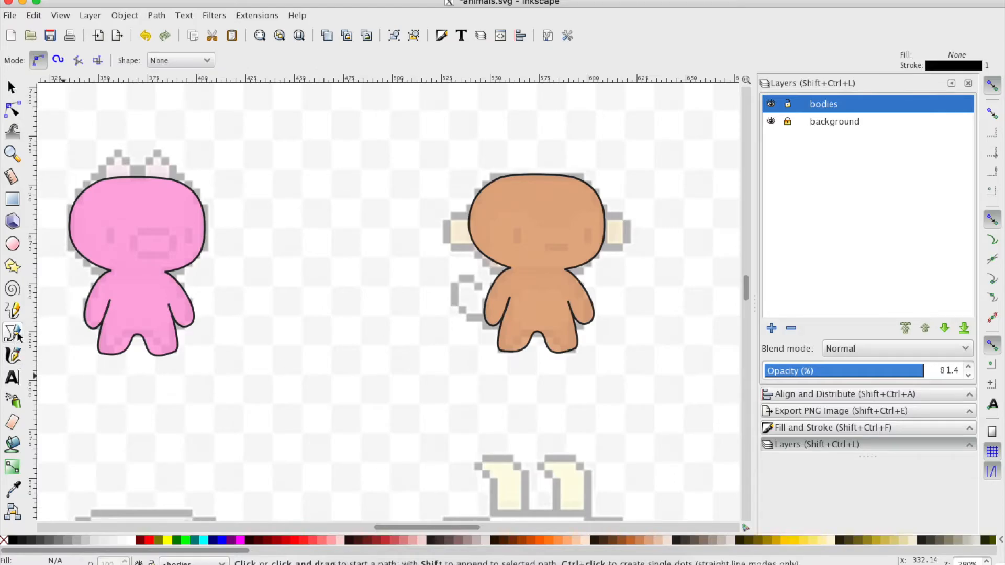
click(470, 215)
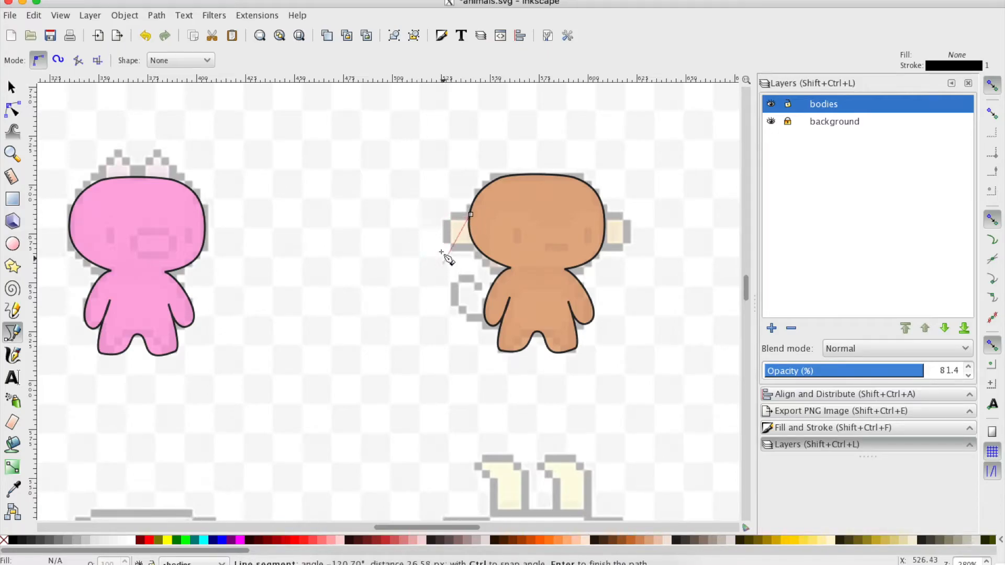
click(446, 230)
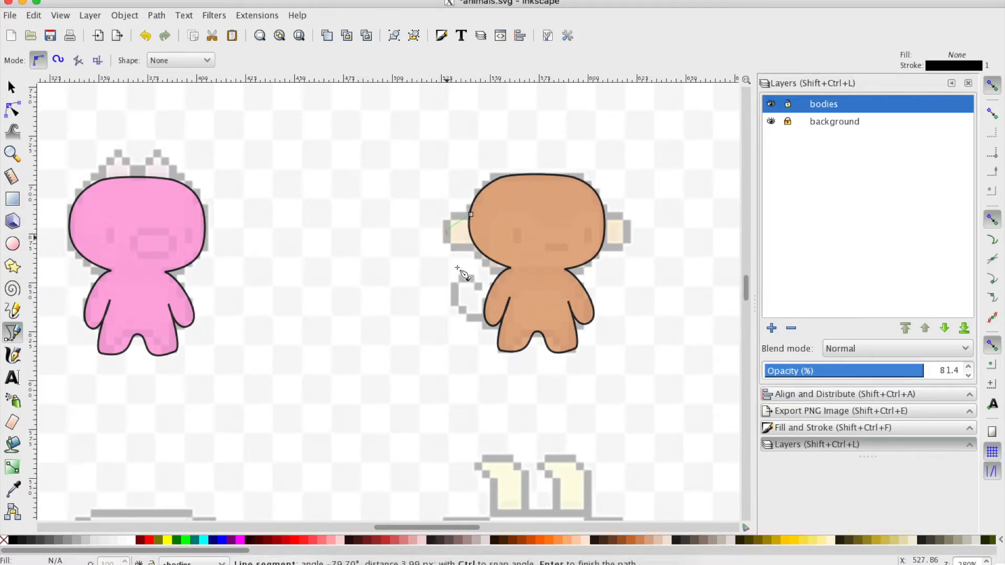
click(475, 244)
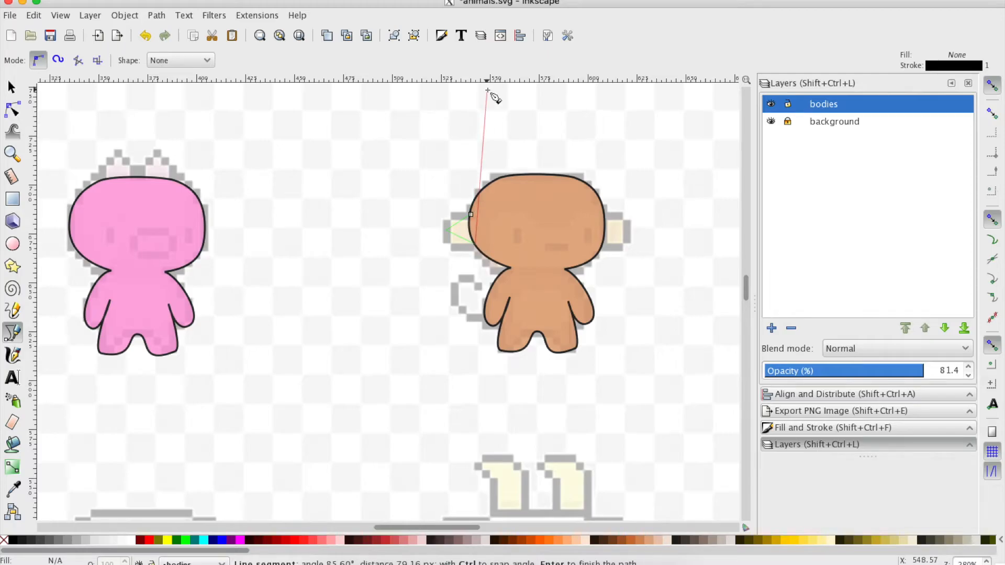
key(Return)
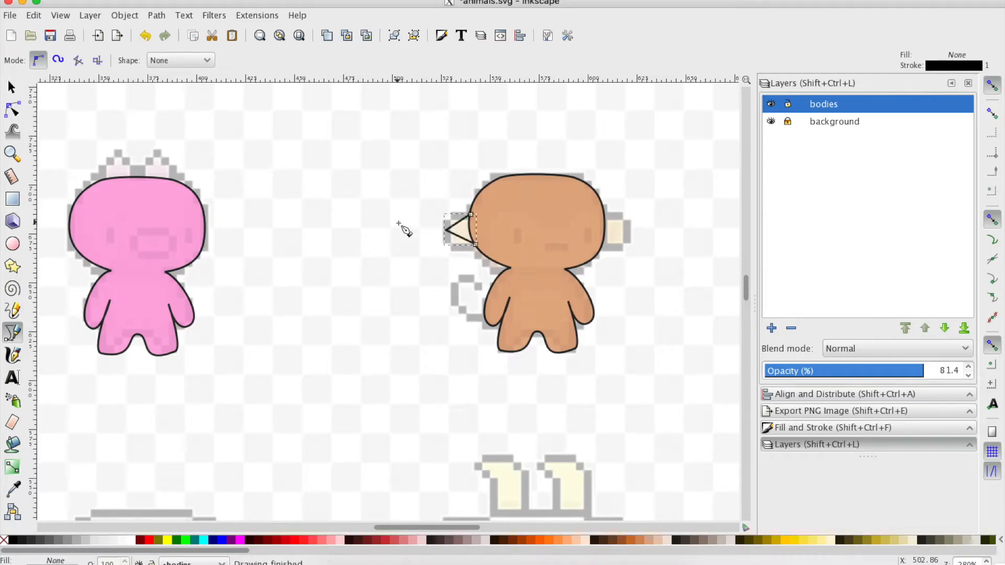
click(13, 111)
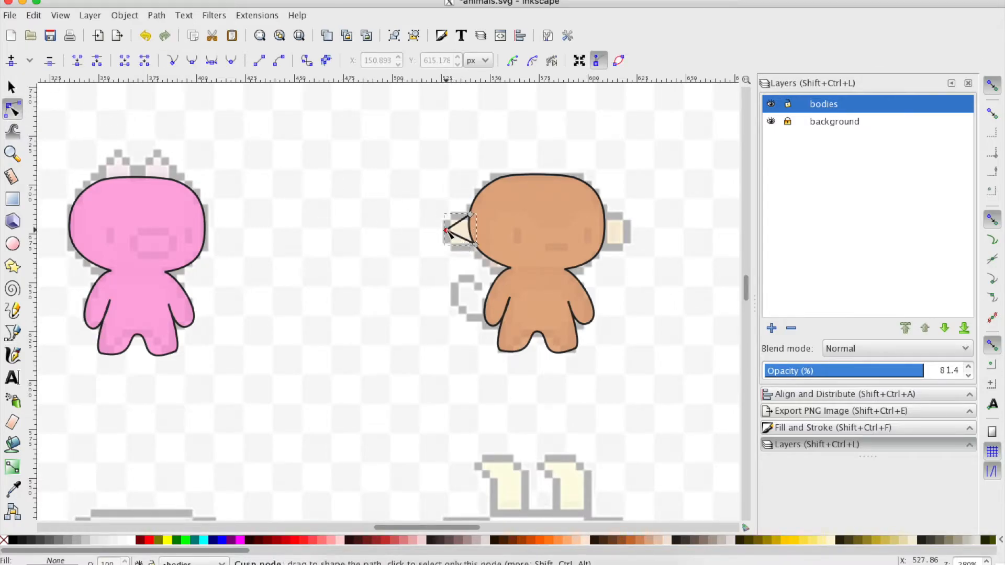
drag(446, 231, 447, 264)
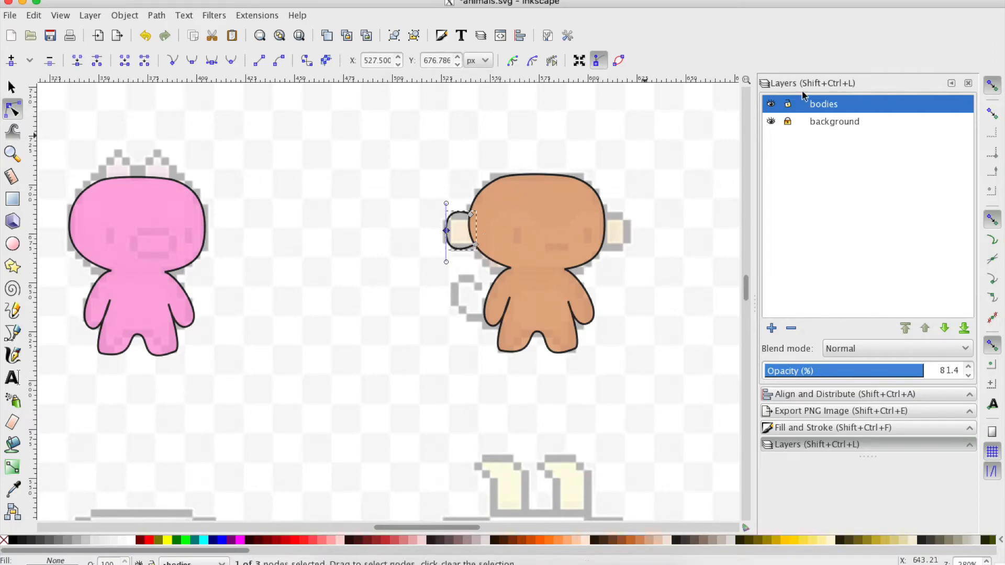
click(804, 428)
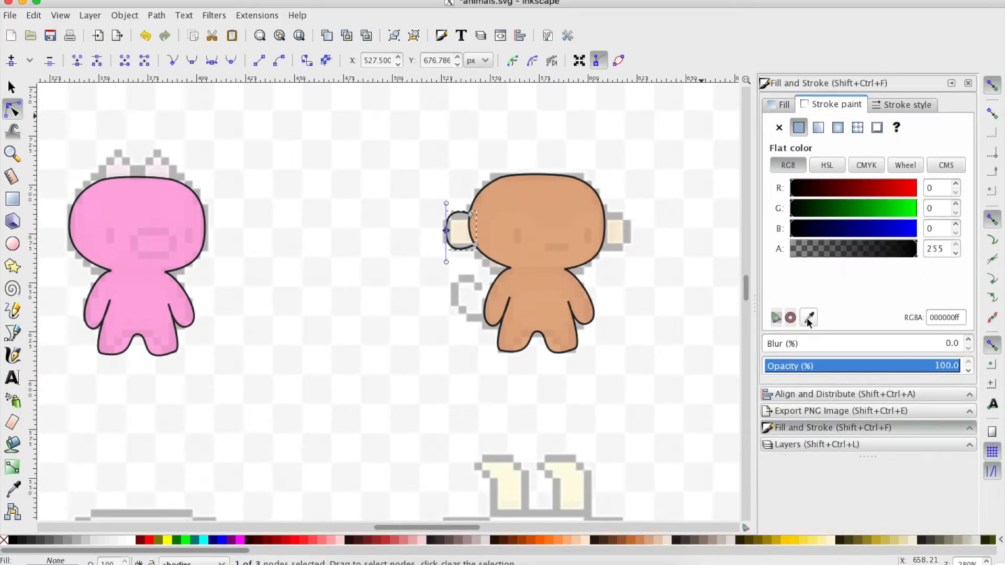
click(809, 317)
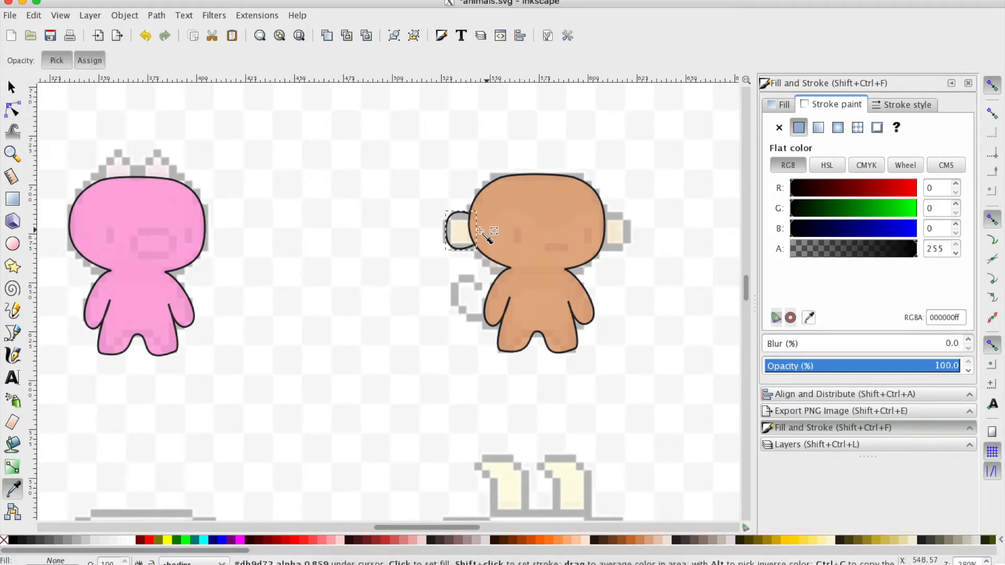
click(530, 236)
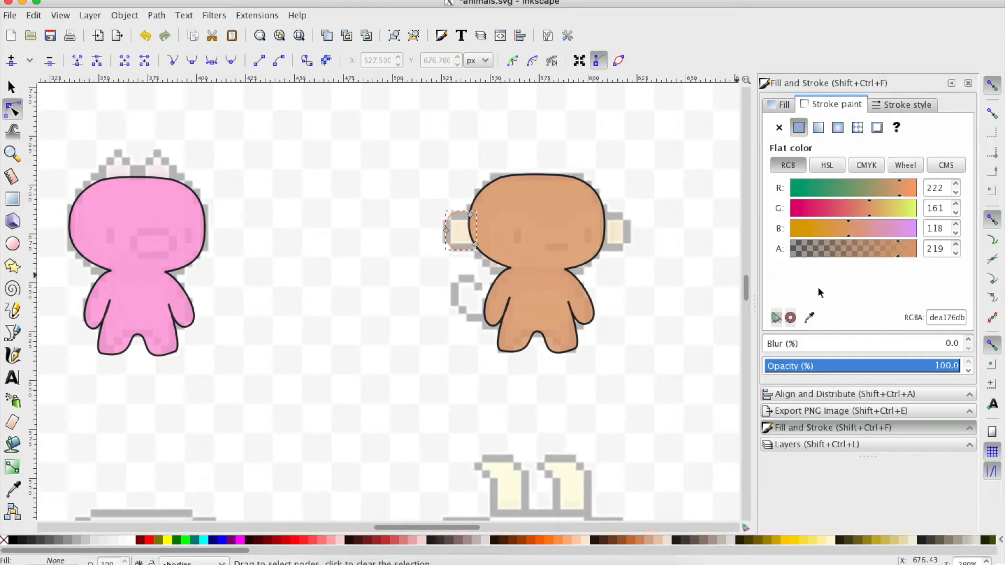
key(ctrl+z)
- Fill the monkey's left ear with the body's flat brown, RGBA dd9f76ff, and deselect it
click(783, 105)
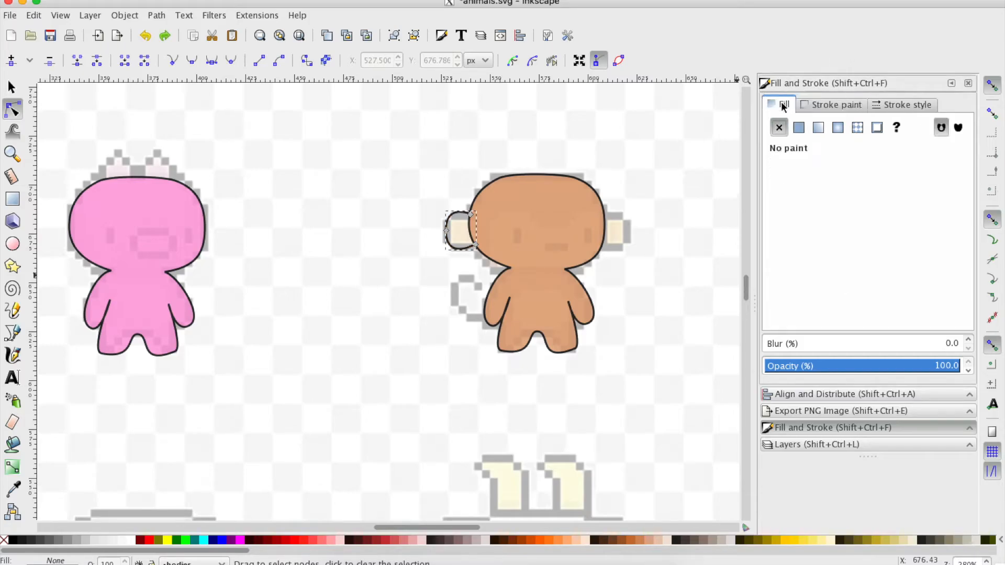
click(799, 127)
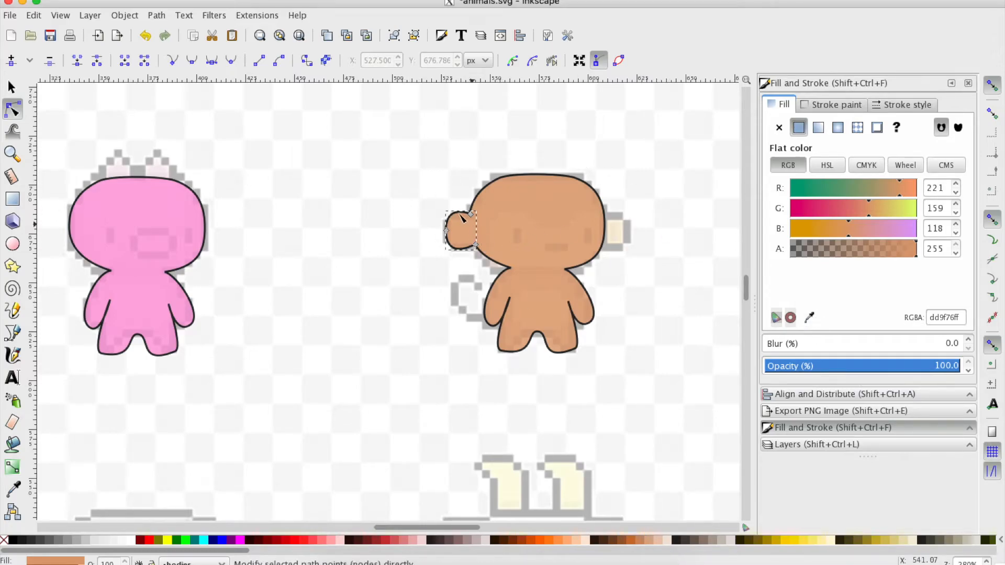
click(381, 277)
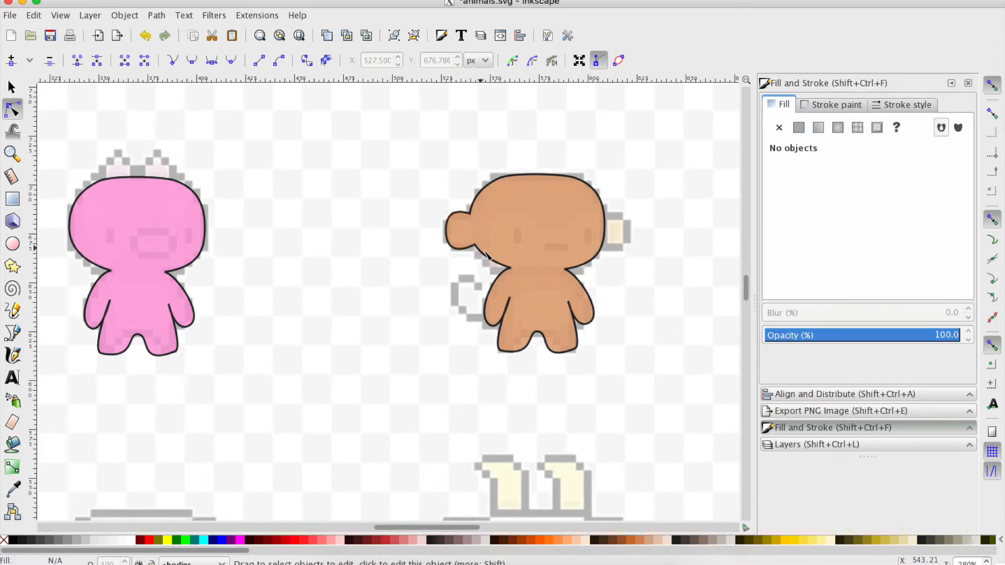
- Lower the monkey's left ear in the stacking order to place it behind the body
click(451, 244)
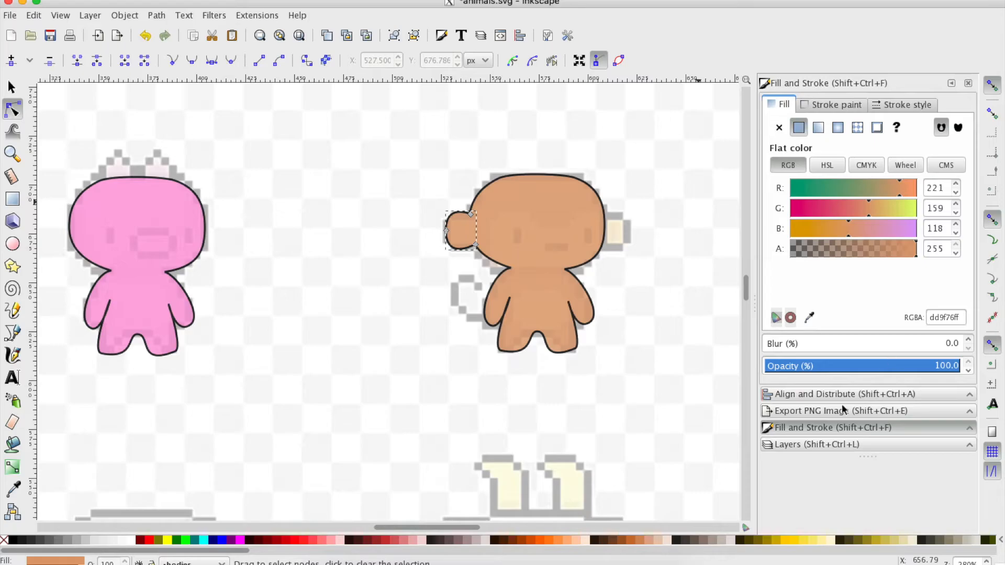
click(811, 444)
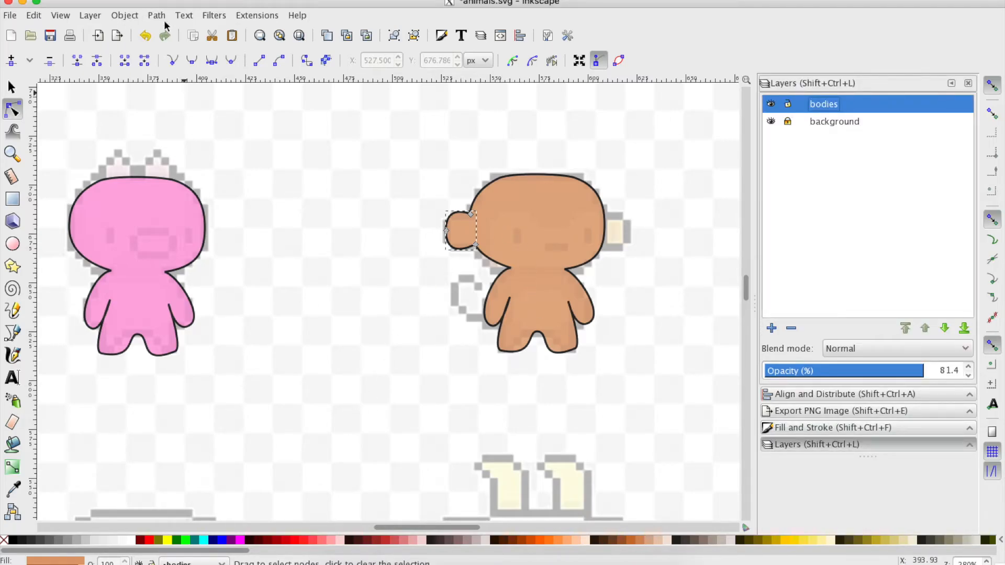
click(127, 19)
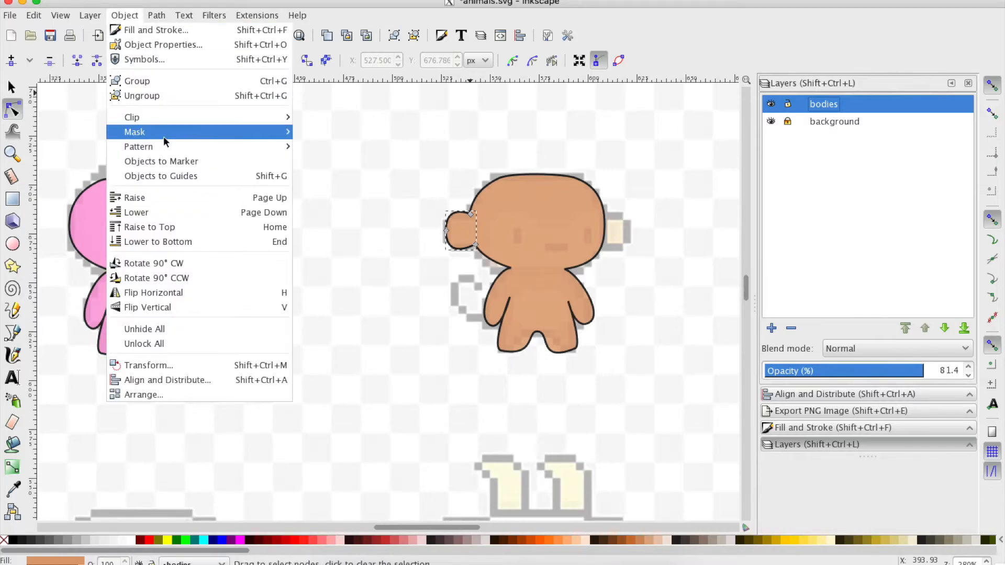
click(166, 214)
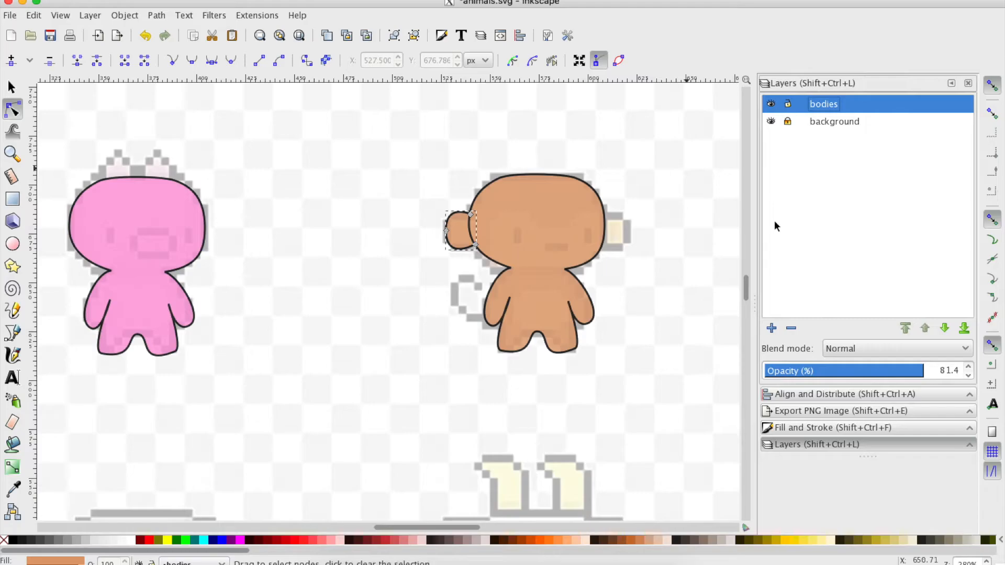
- Add a layer named ears etc above the bodies layer
click(770, 328)
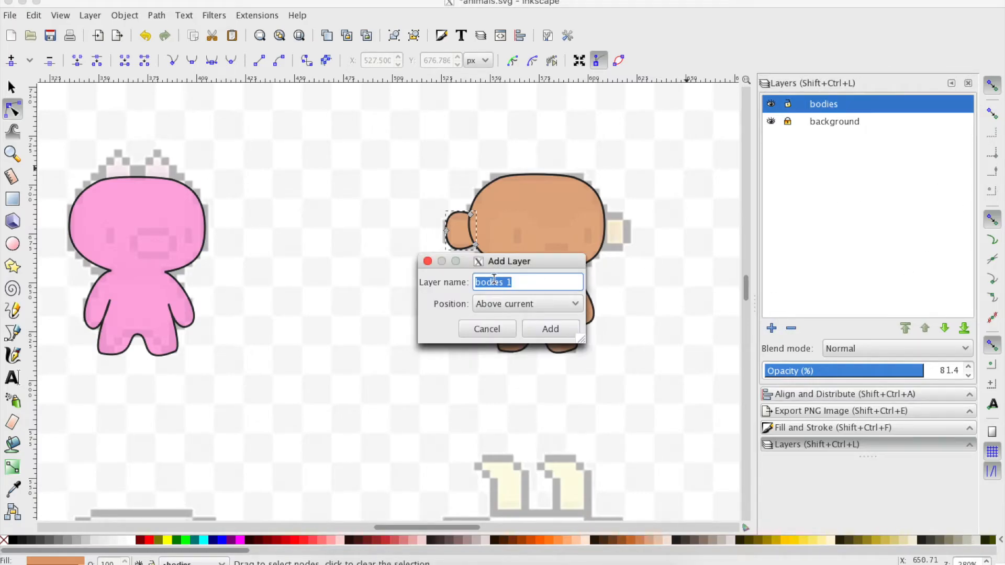
text(ears etc)
click(550, 329)
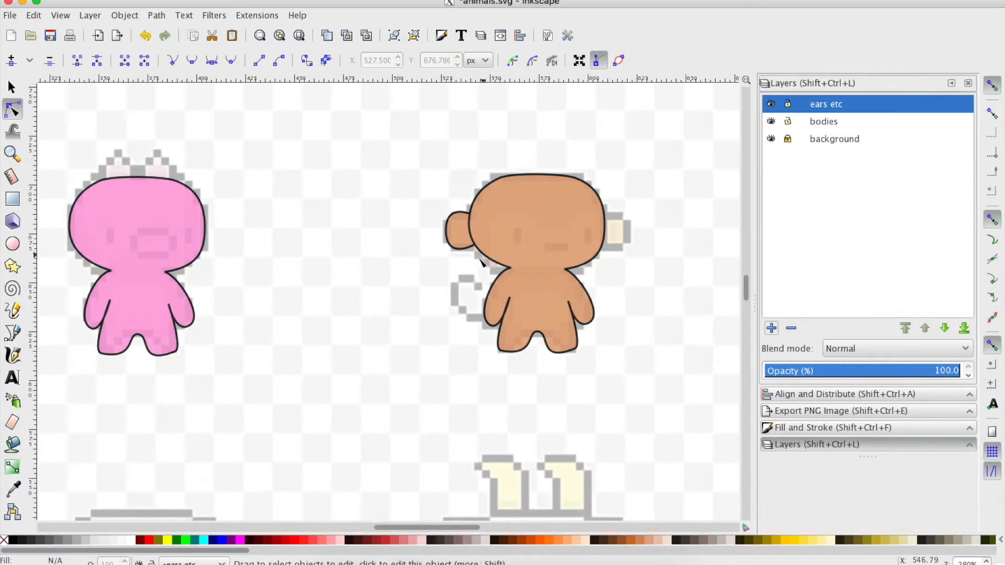
- Move the monkey's left ear from the bodies layer to the ears etc layer
click(460, 242)
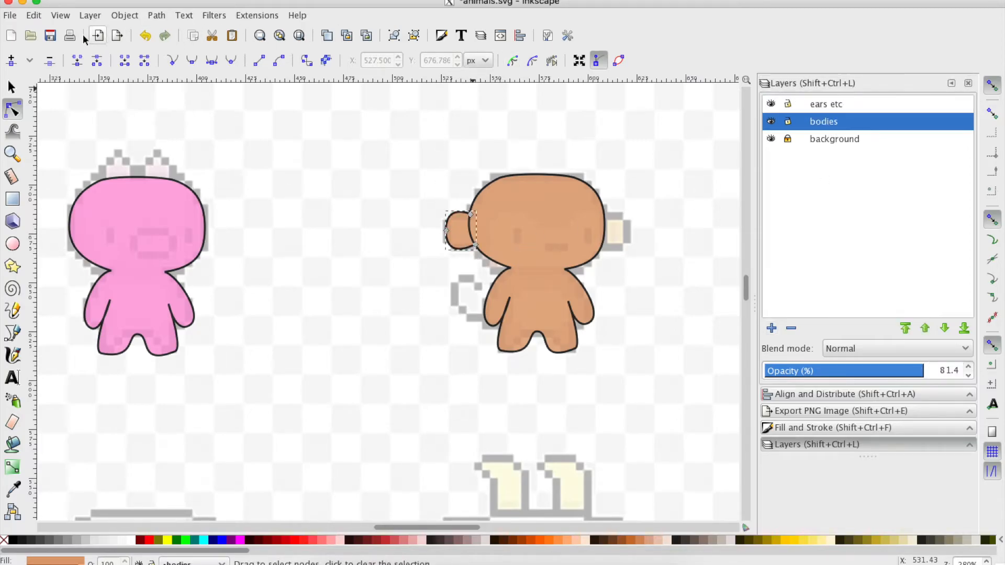
click(92, 19)
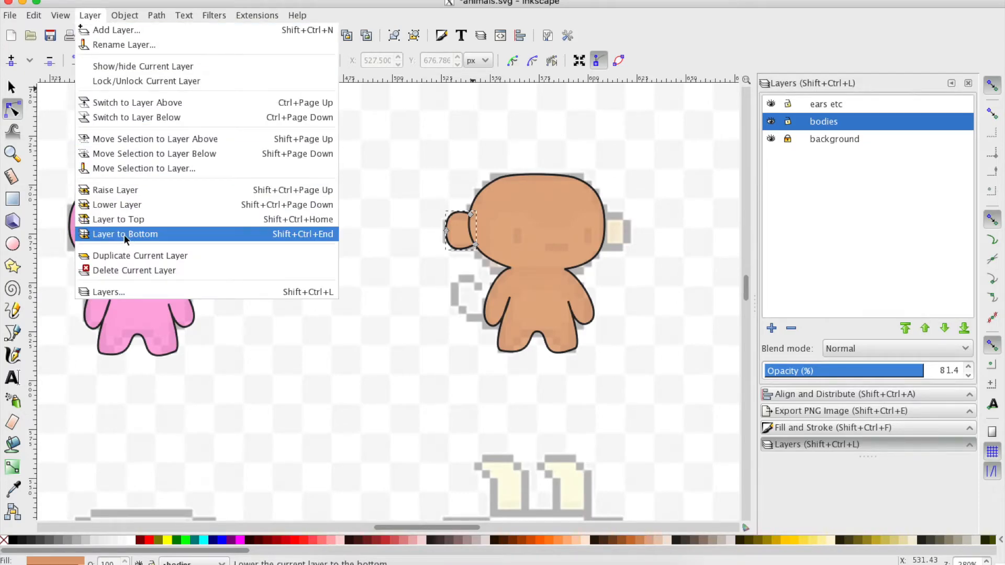
click(121, 168)
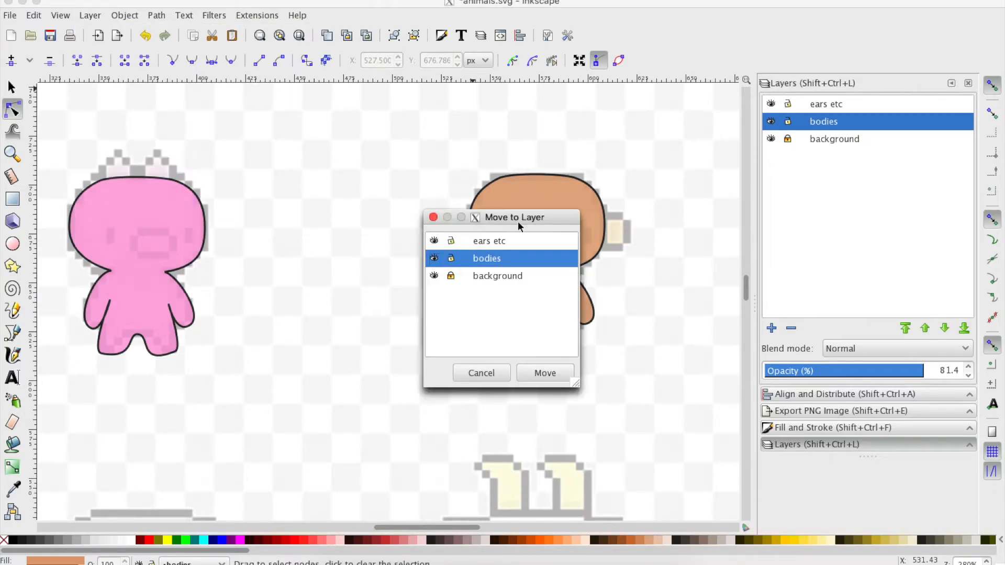
click(498, 240)
click(543, 373)
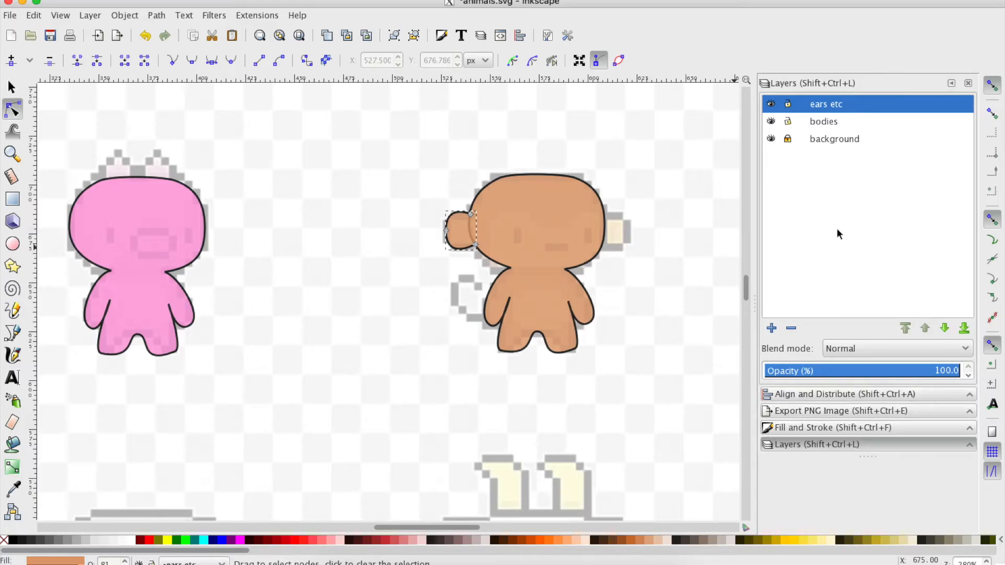
- Check which layer the monkey body belongs to, comparing the bodies and ears etc layers
click(822, 123)
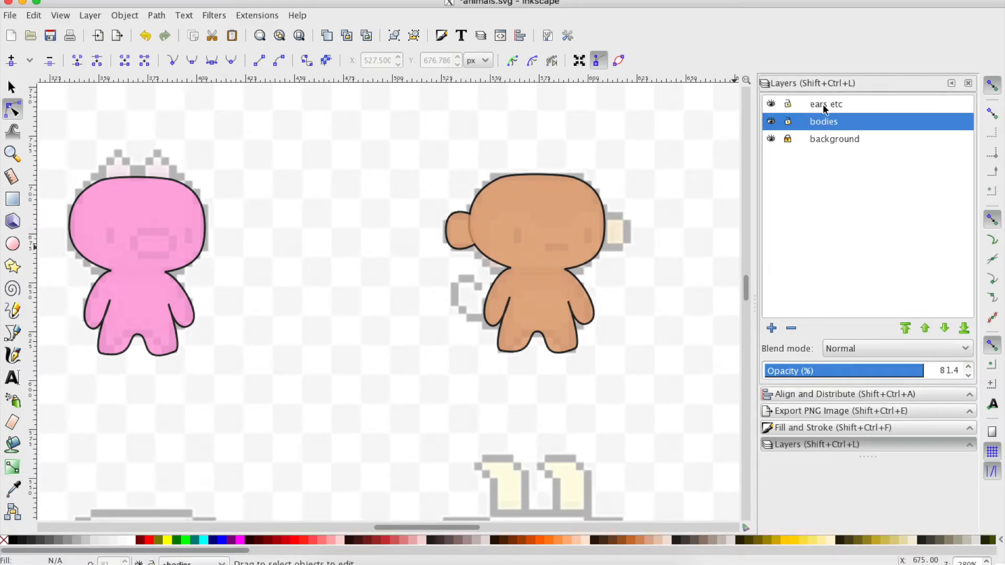
click(824, 105)
click(506, 230)
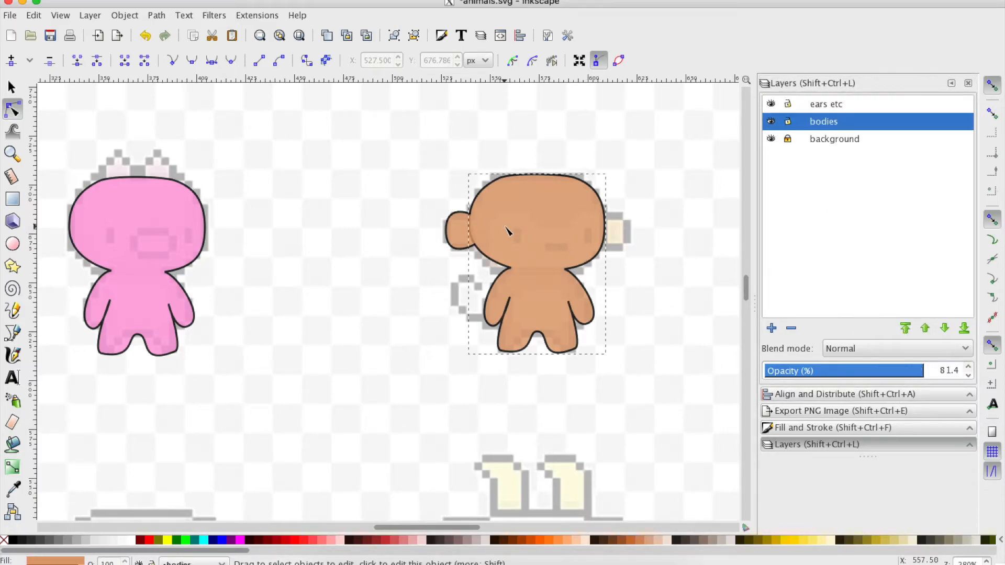
- Restore the monkey's left ear to full object opacity and deselect it
click(458, 244)
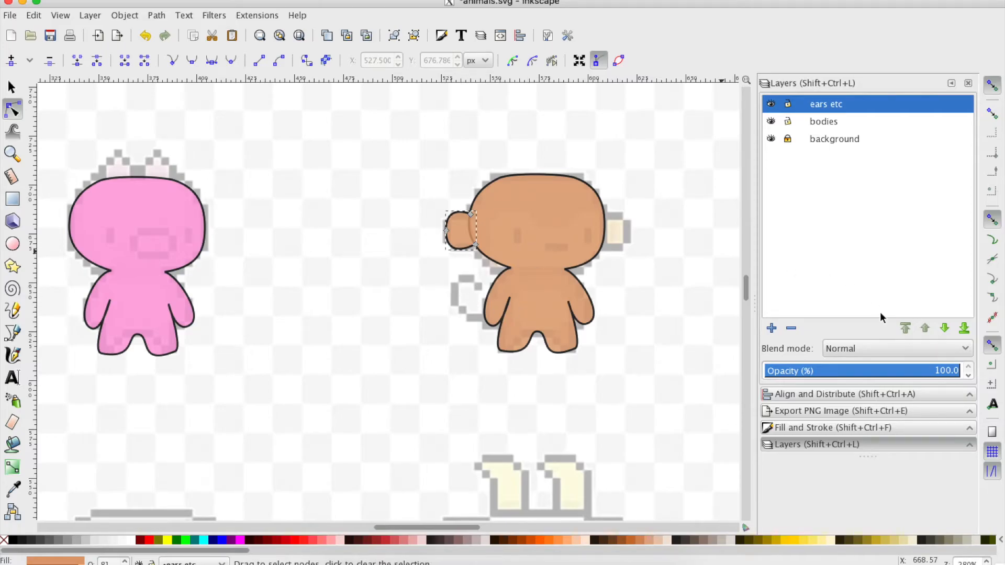
click(805, 428)
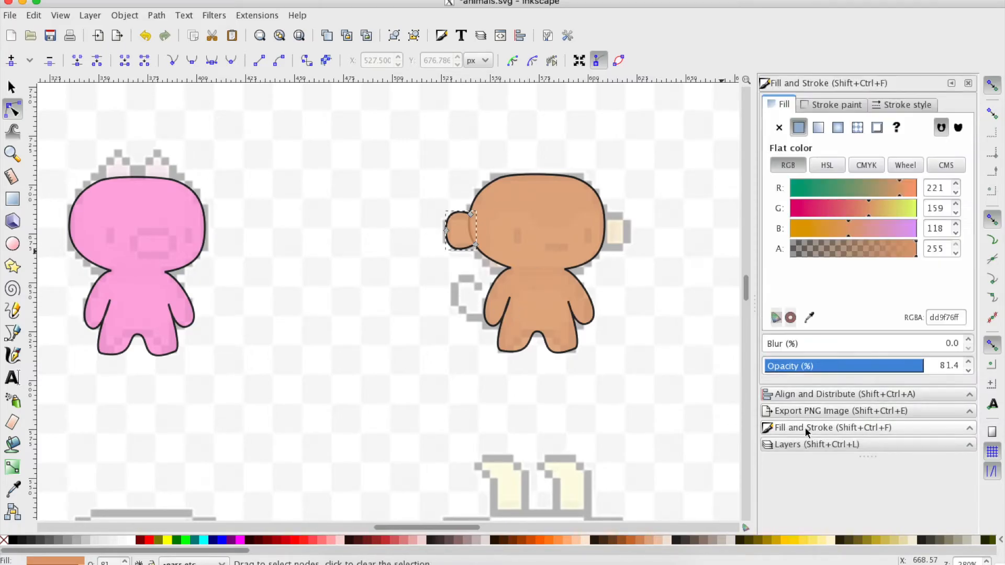
drag(923, 368, 967, 367)
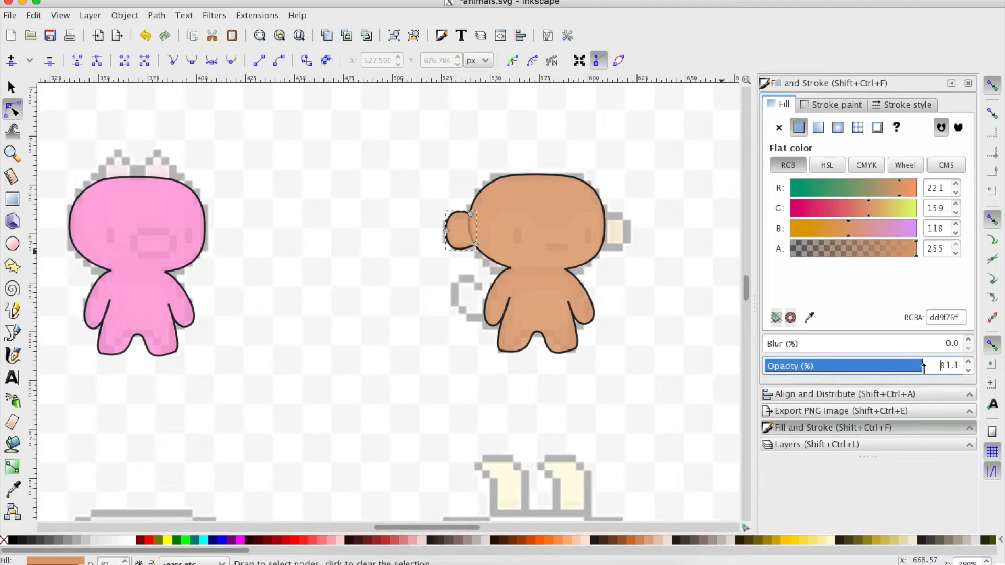
click(651, 350)
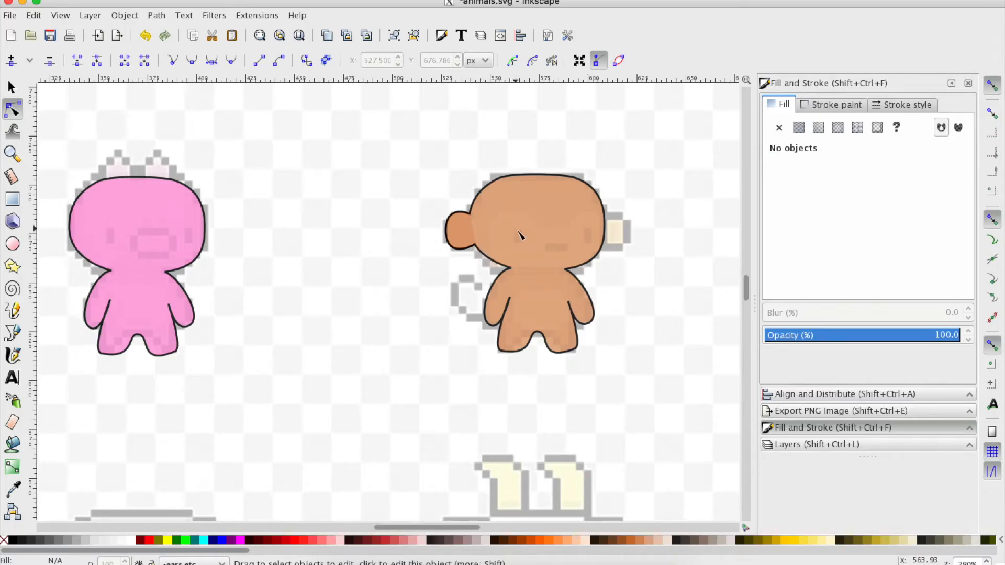
- Set the bodies layer's opacity to 100% and deselect the monkey body
click(470, 238)
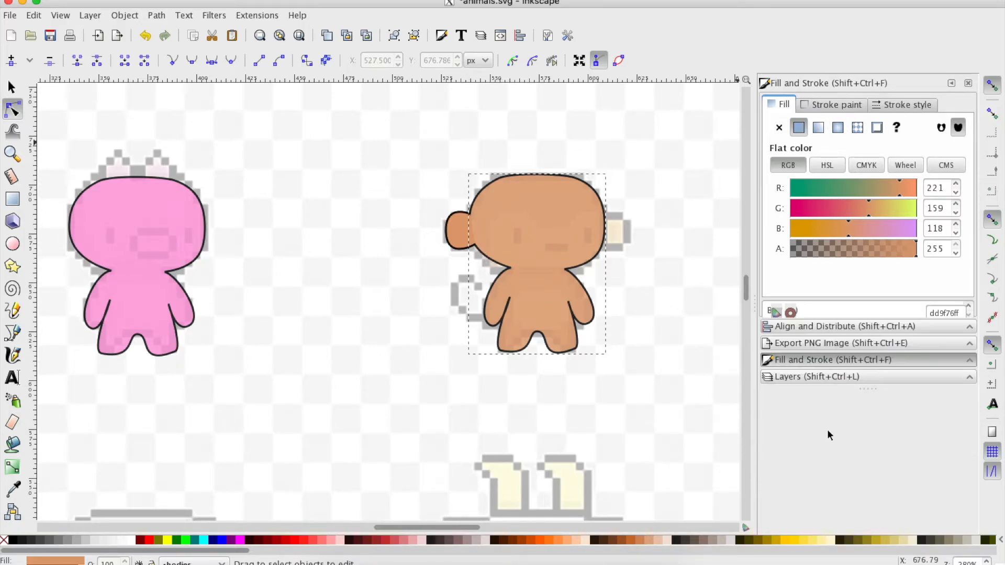
click(808, 376)
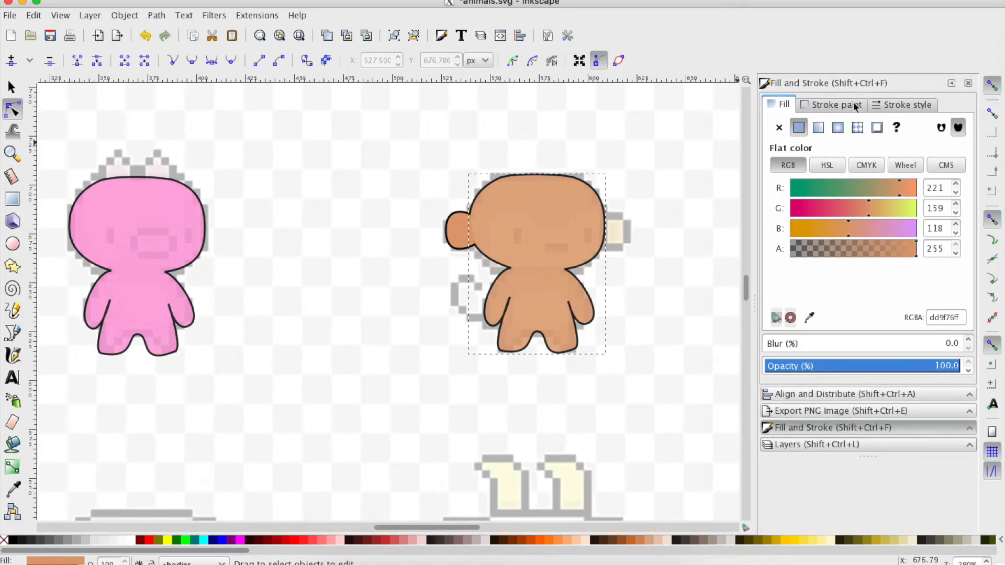
click(815, 448)
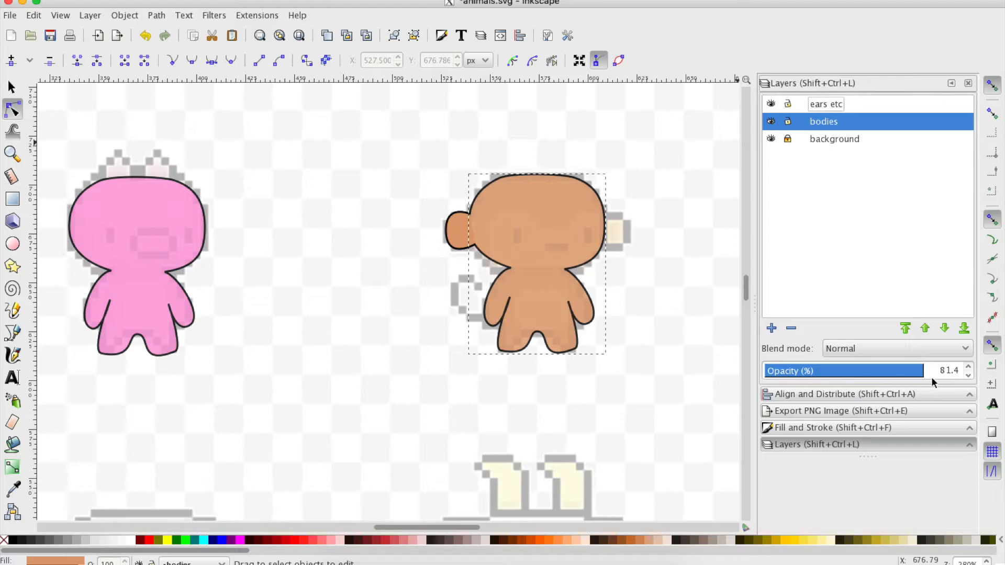
drag(923, 371, 992, 371)
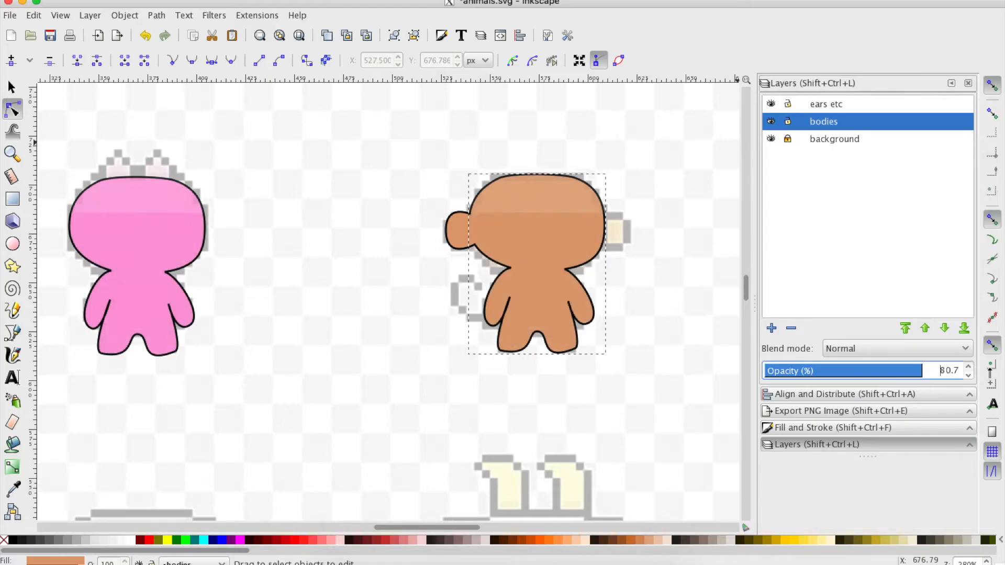
click(701, 370)
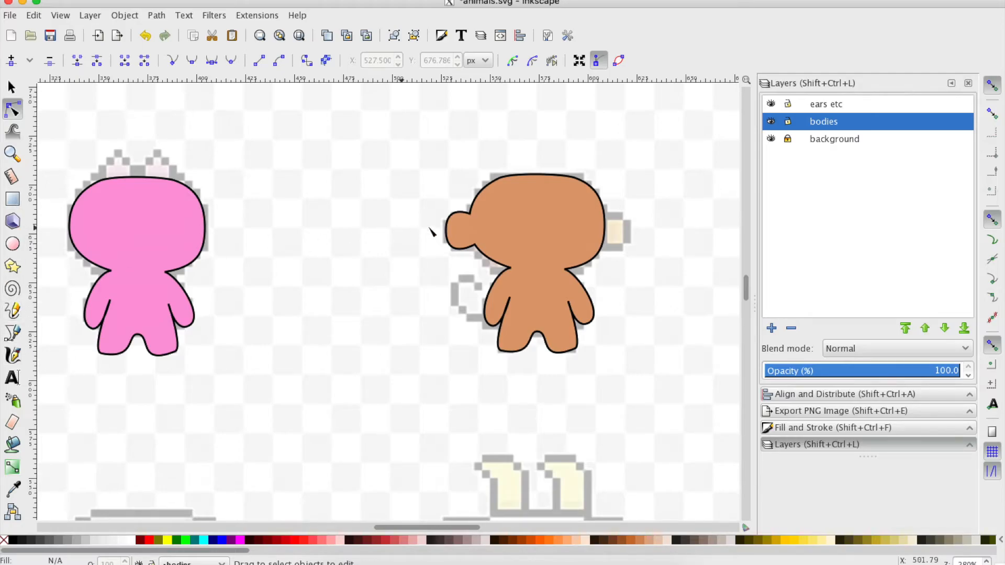
- Duplicate the monkey's left ear, flip the copy horizontally and place it on the right side of the head
click(449, 239)
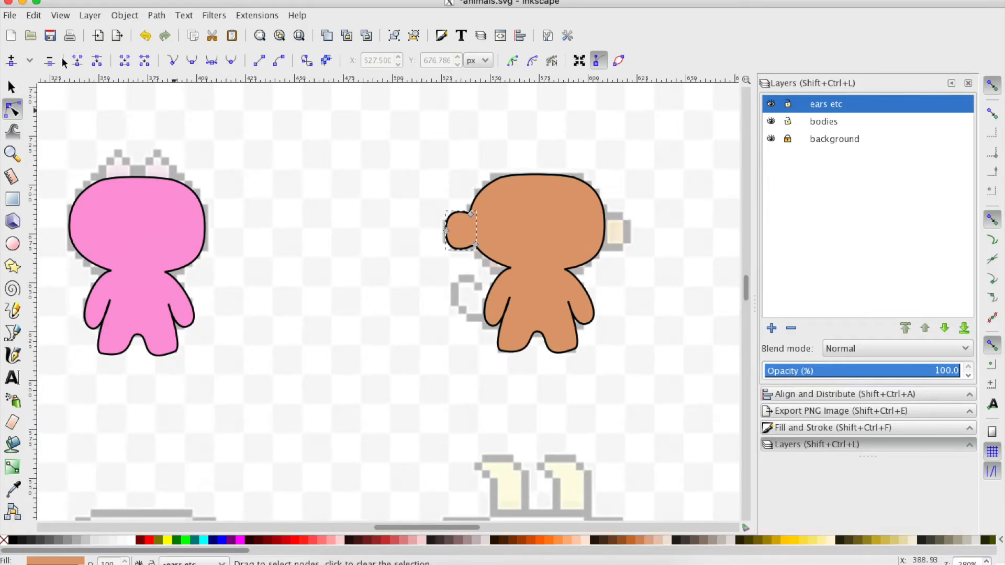
click(12, 88)
drag(460, 239, 617, 237)
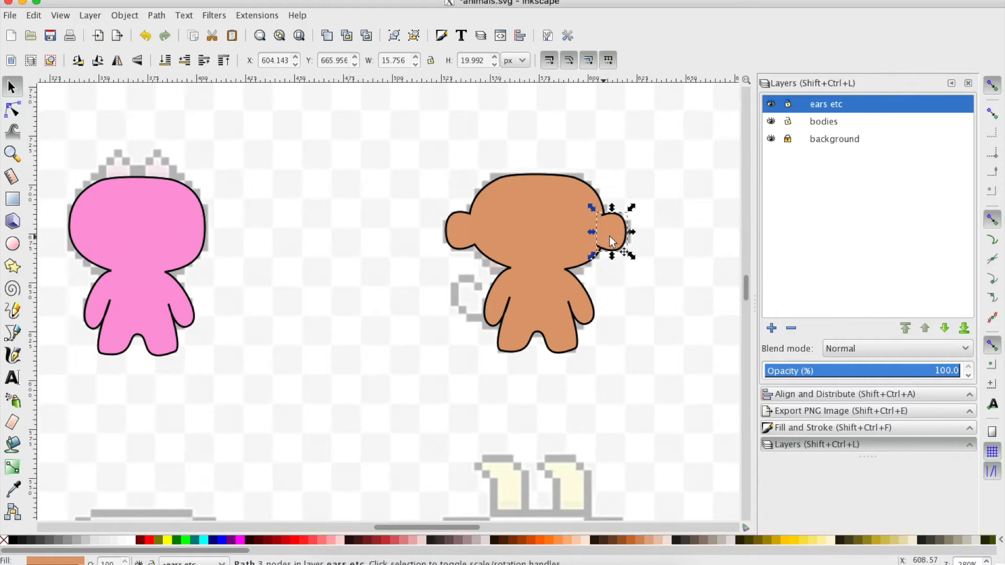
mouse_move(630, 241)
mouse_down()
mouse_move(649, 238)
mouse_move(626, 233)
mouse_up()
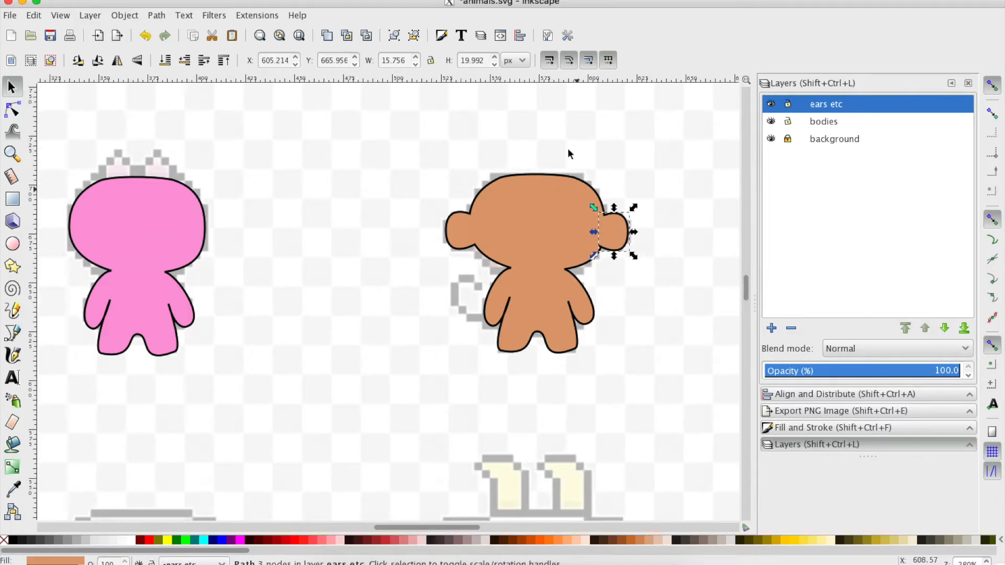
- Rotate the monkey's right ear slightly, nudge it to line up with the pixel-art ear, and deselect it
click(622, 244)
mouse_move(633, 255)
mouse_down()
mouse_move(636, 246)
mouse_move(629, 259)
mouse_move(621, 240)
mouse_move(631, 255)
mouse_up()
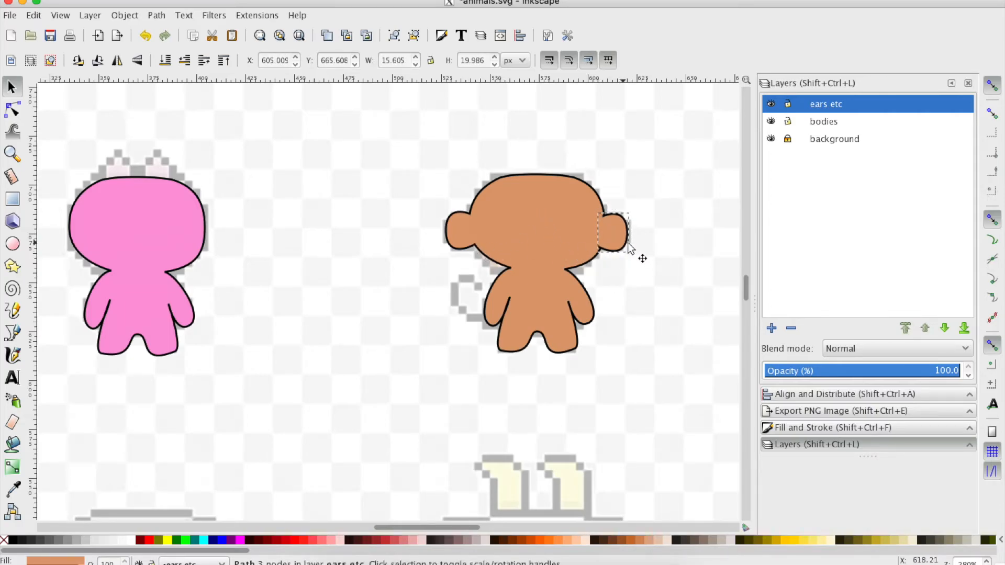
drag(610, 235, 616, 234)
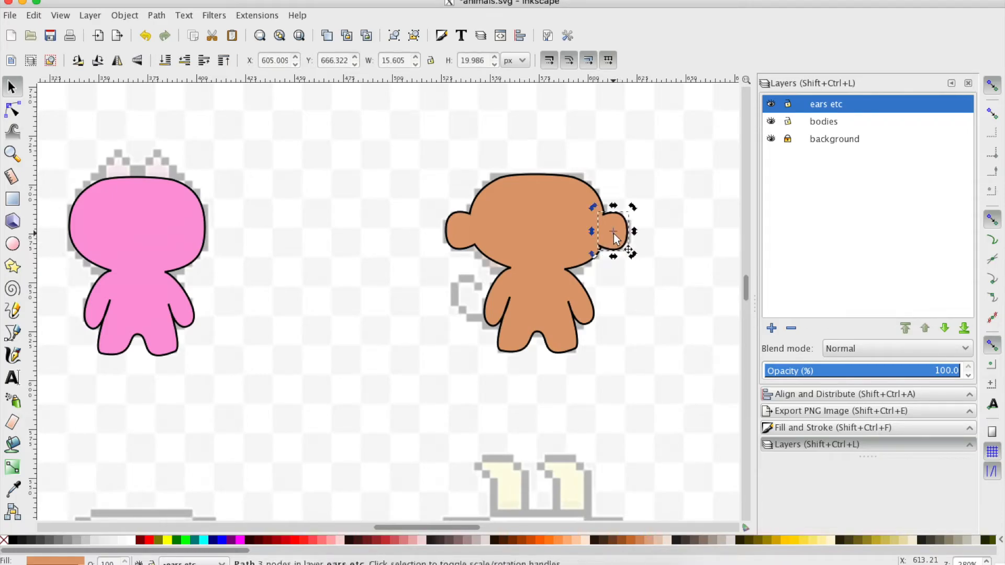
click(631, 290)
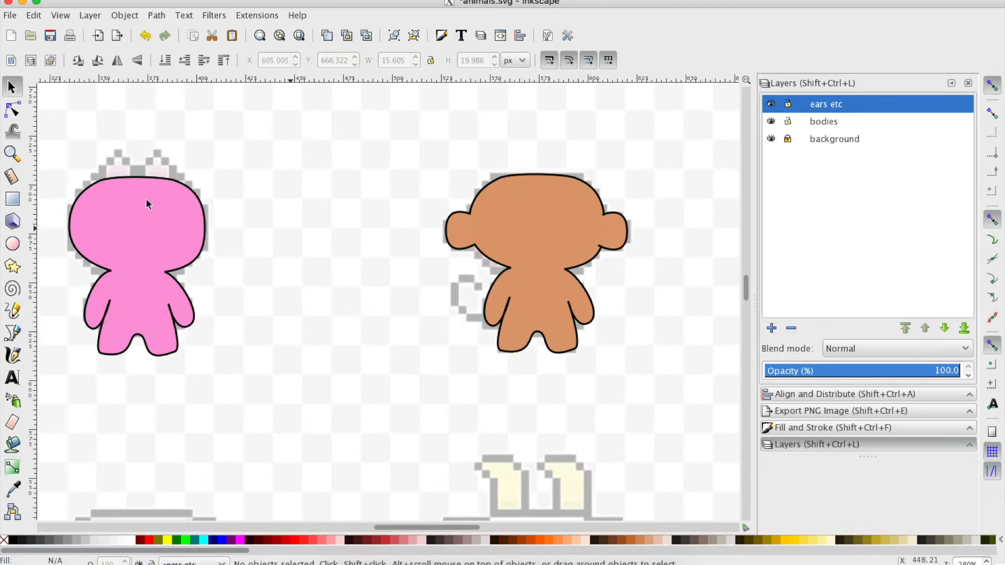
- Draw an open three-point Bezier path for the monkey's tail, from the lower body out over the grey tail pixels
click(11, 335)
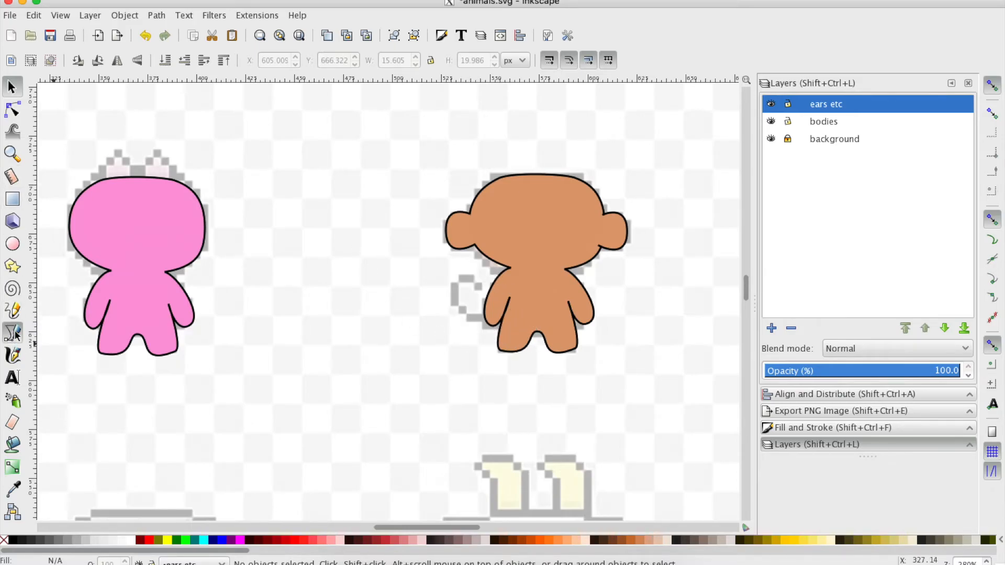
click(502, 320)
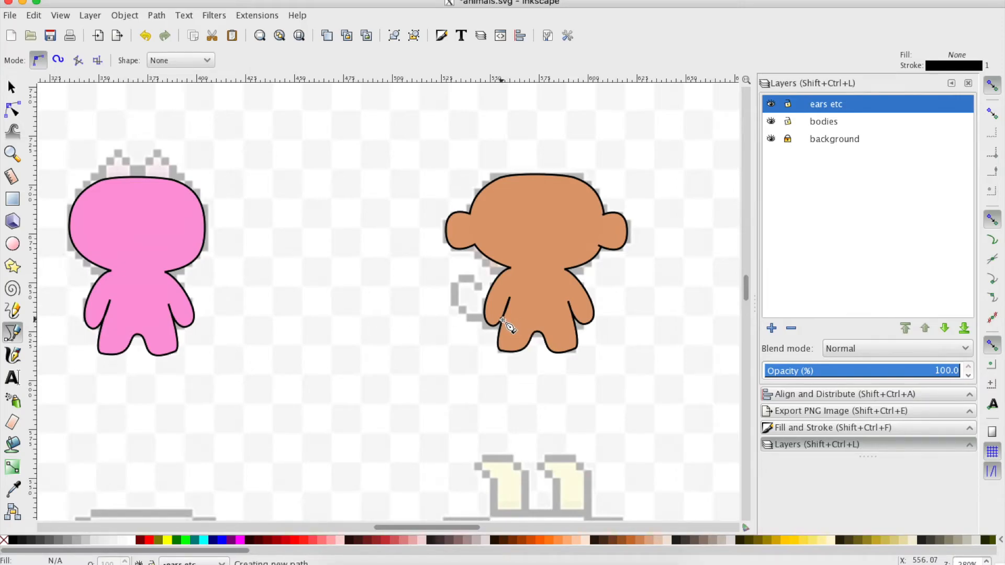
click(455, 306)
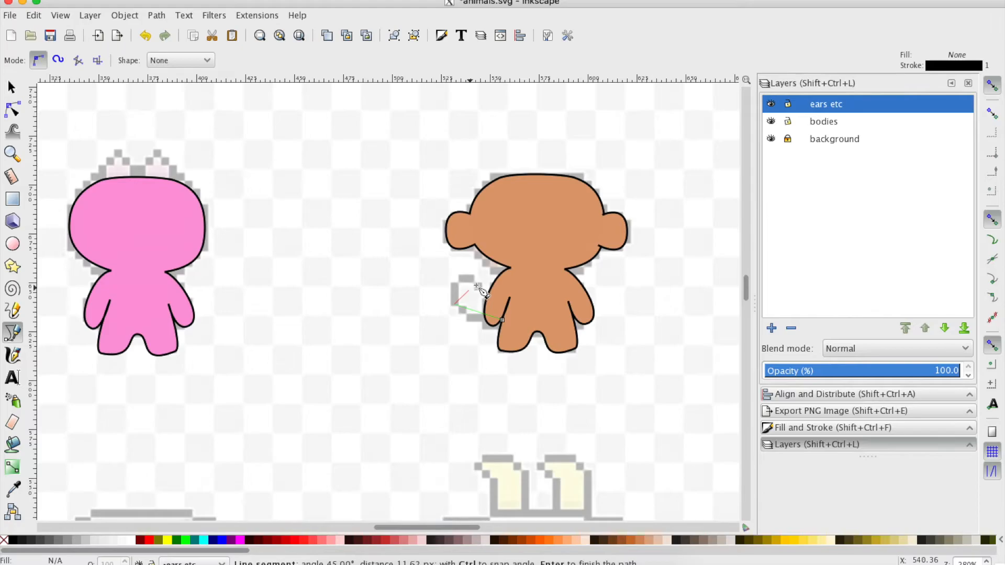
double_click(482, 287)
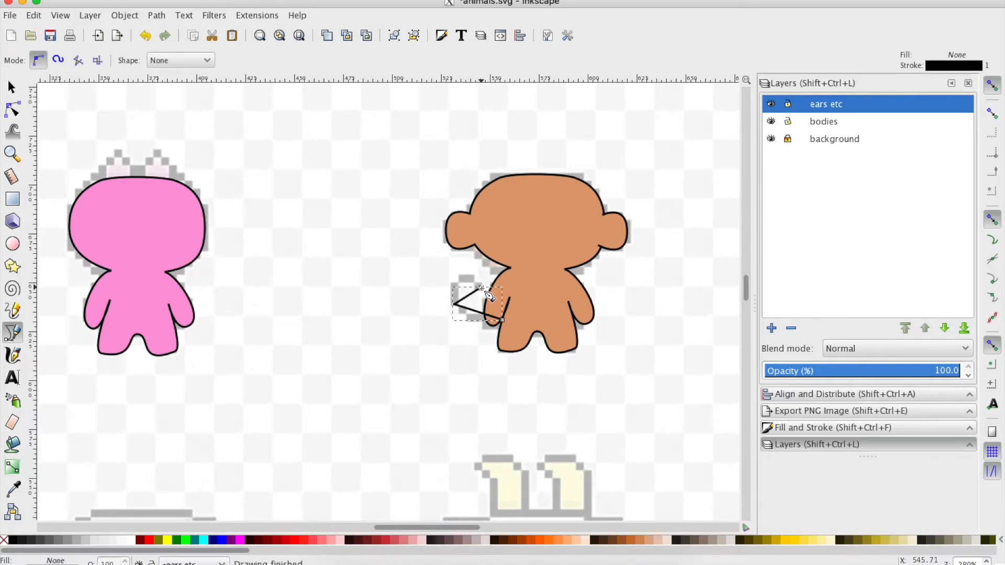
- Curve the tail by pulling out its middle node's handles, making that node smooth and bending the lower segment over the pixel-art tail
click(12, 109)
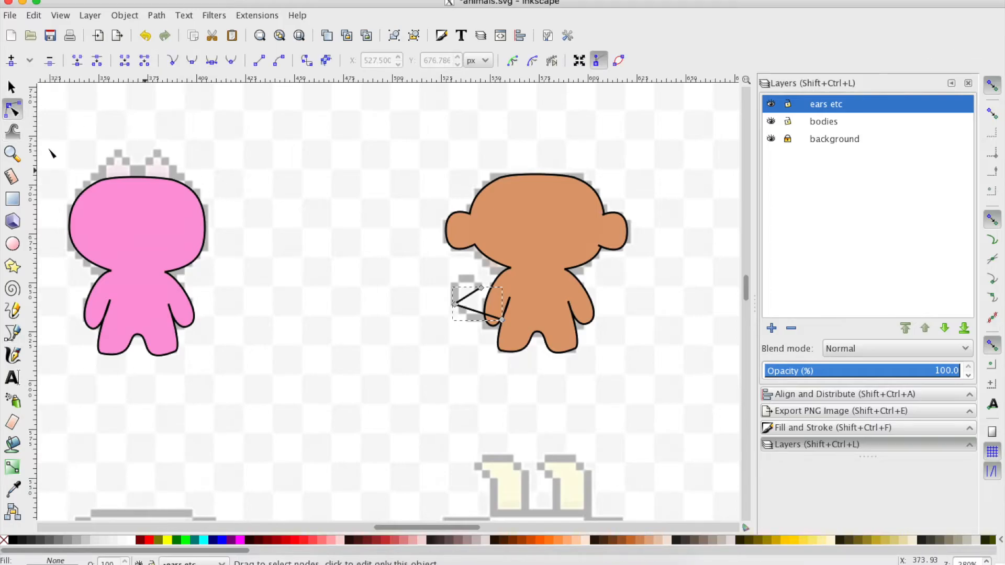
drag(454, 303, 449, 272)
shift+drag(455, 310, 456, 321)
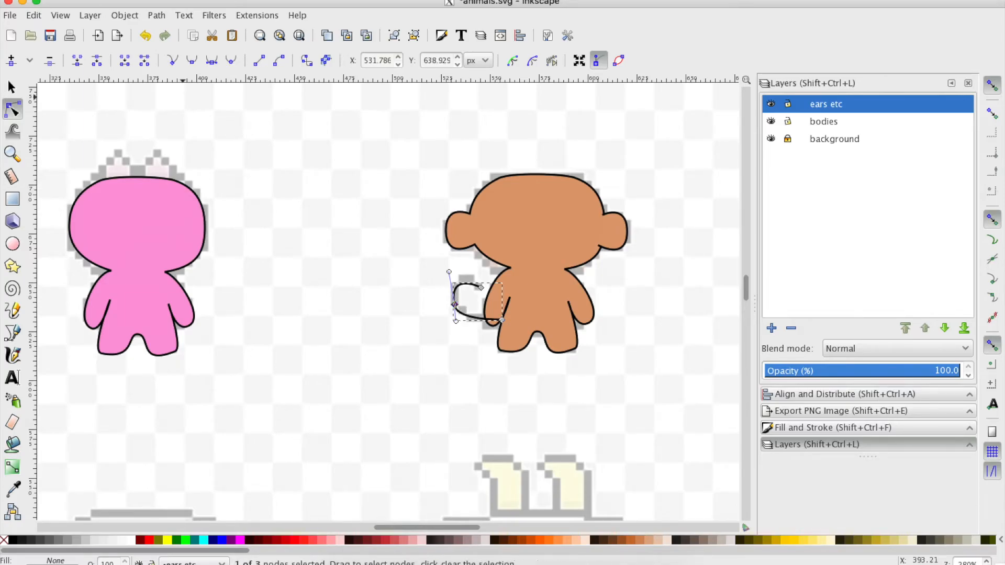
click(191, 60)
drag(481, 288, 454, 297)
drag(448, 263, 453, 269)
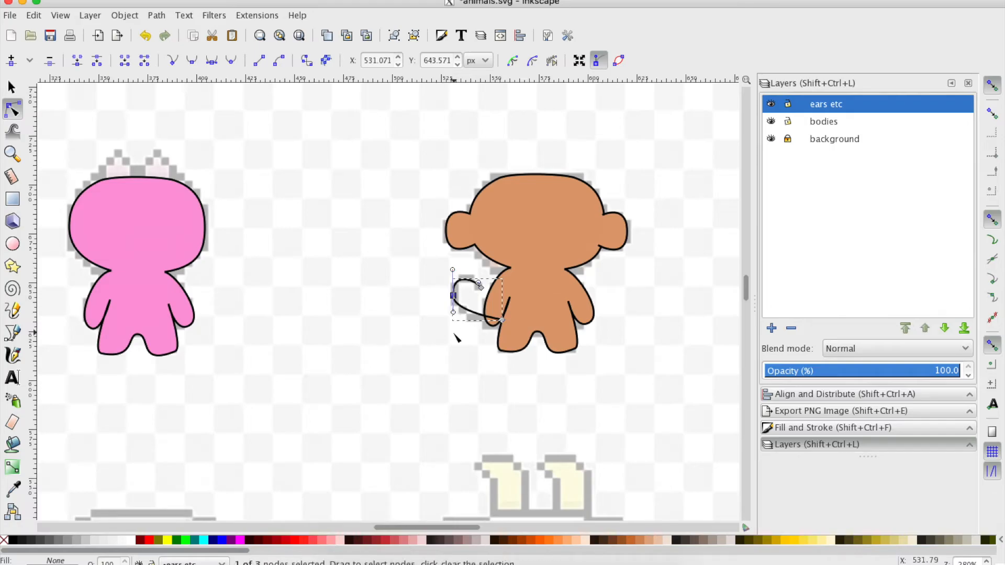
drag(453, 320, 490, 330)
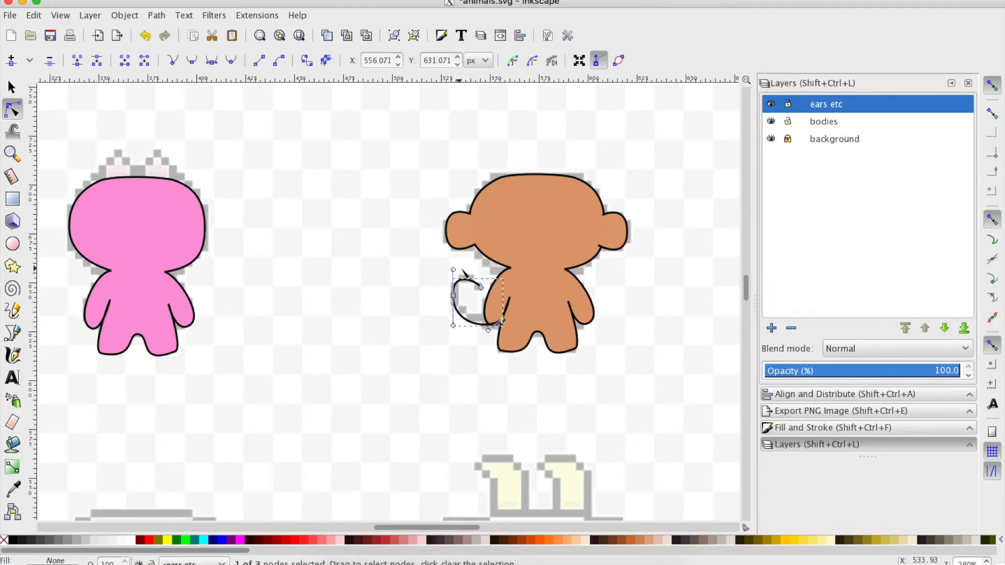
- Extend the tail's base node further into the monkey's body and refine the handles so the curl follows the pixel art
click(479, 287)
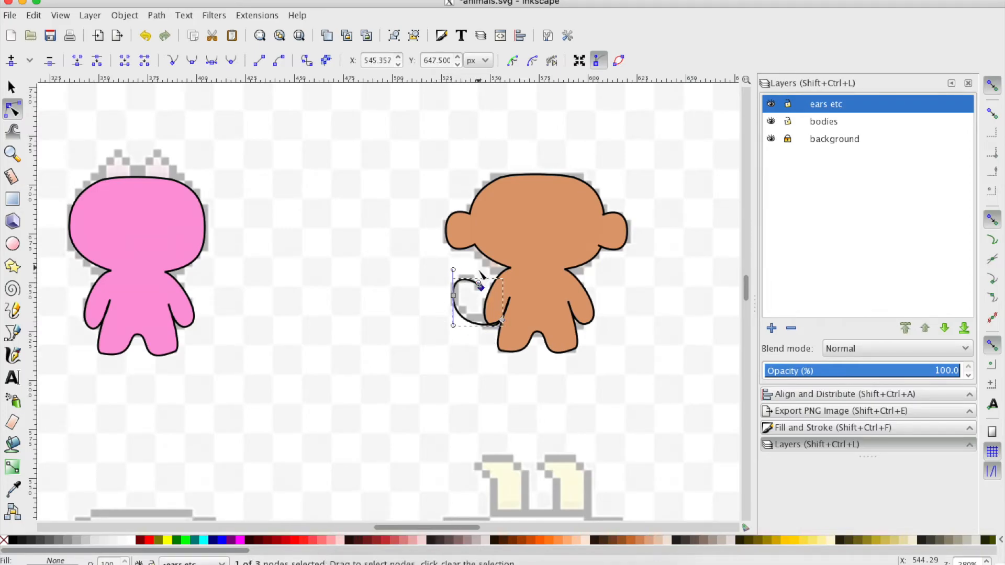
drag(453, 271, 458, 272)
click(470, 372)
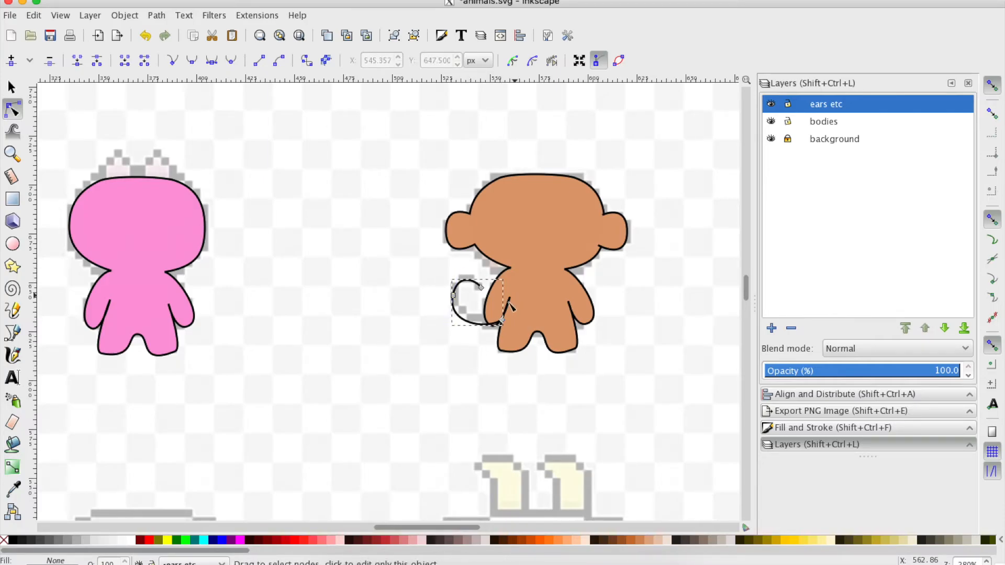
click(482, 324)
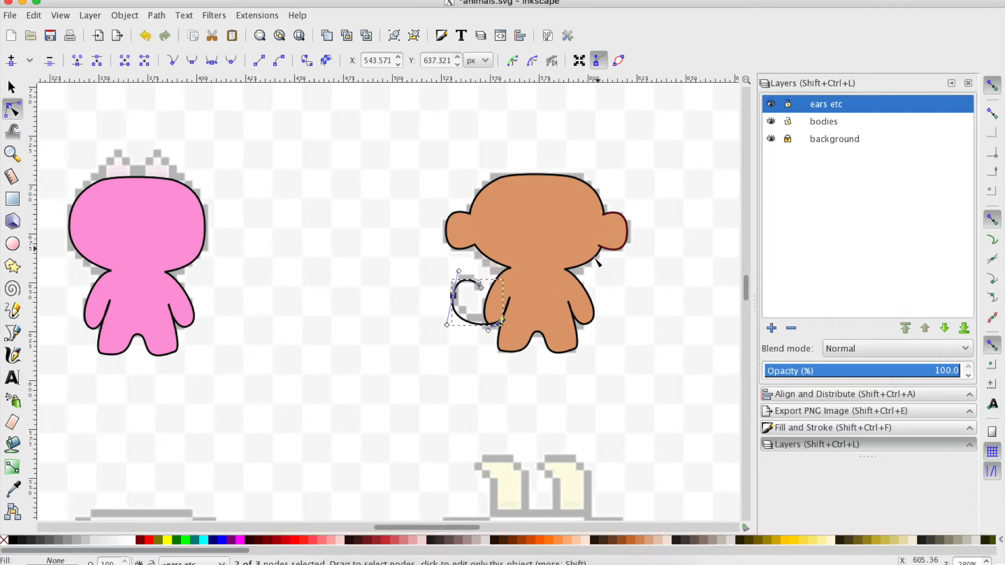
mouse_move(503, 322)
mouse_down()
mouse_move(492, 329)
mouse_move(505, 315)
mouse_move(521, 322)
mouse_move(482, 338)
mouse_move(505, 339)
mouse_move(520, 317)
mouse_move(536, 321)
mouse_move(501, 341)
mouse_up()
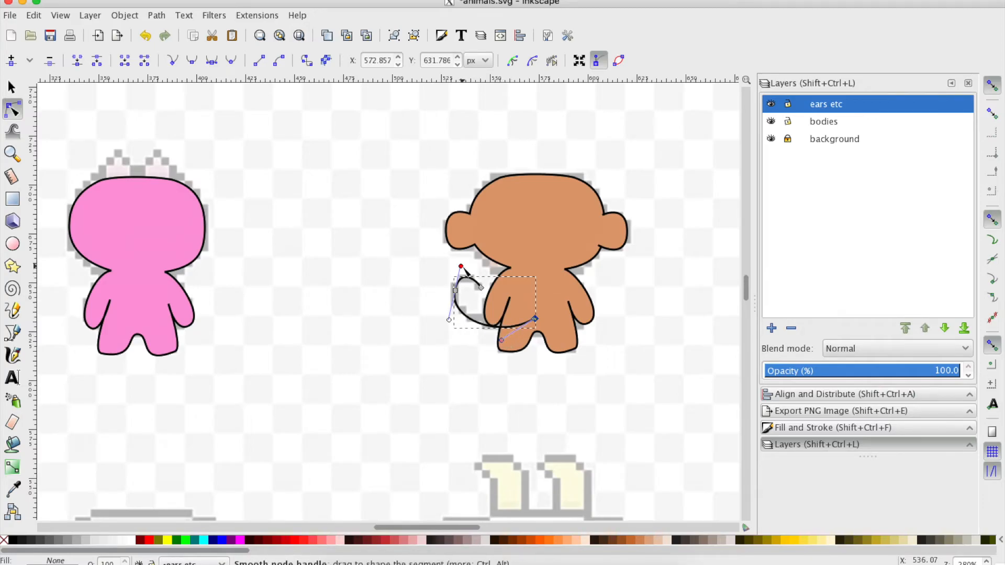
drag(460, 266, 464, 269)
click(468, 395)
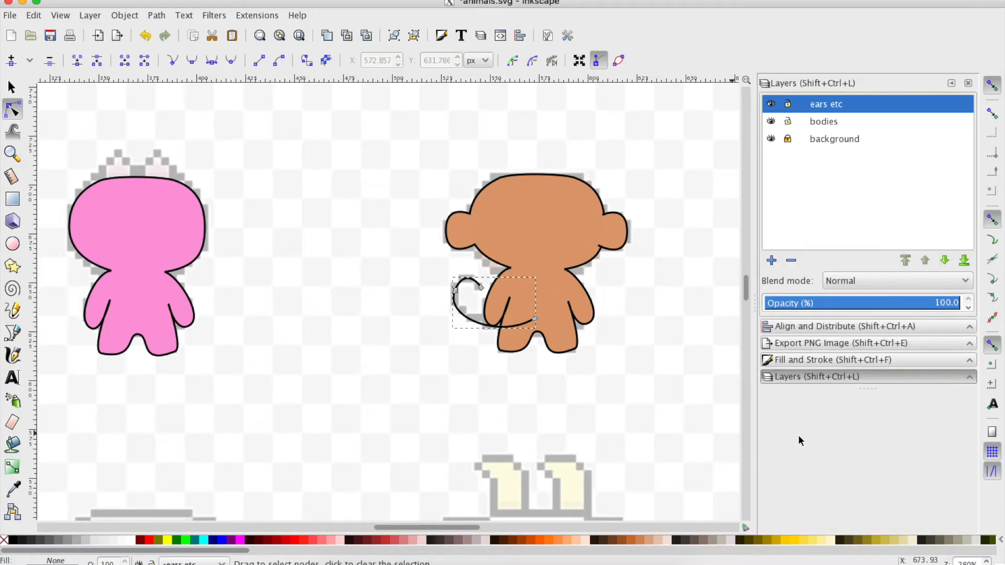
- Add a layer named "behind the body" and place it between the bodies and background layers
click(772, 328)
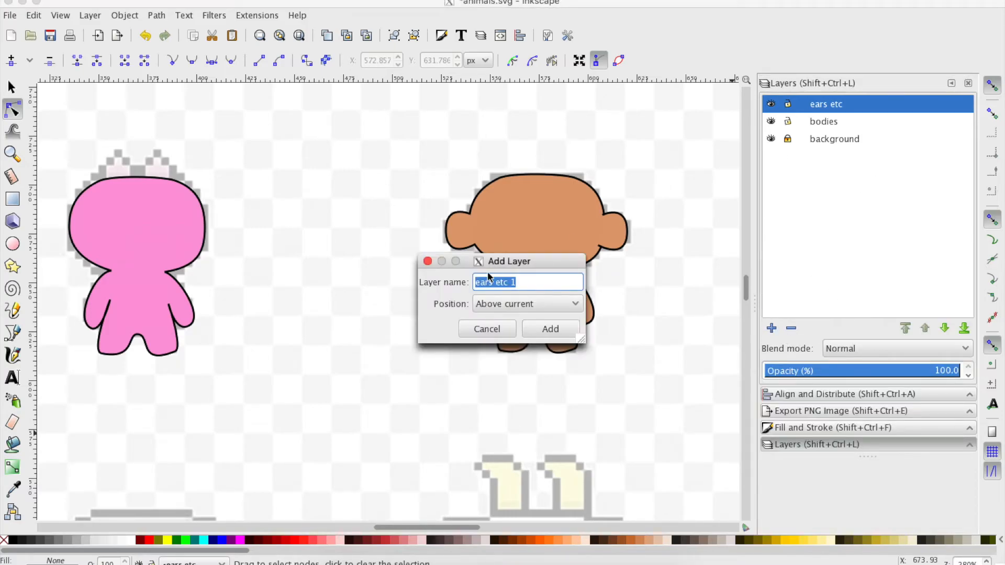
text(b)
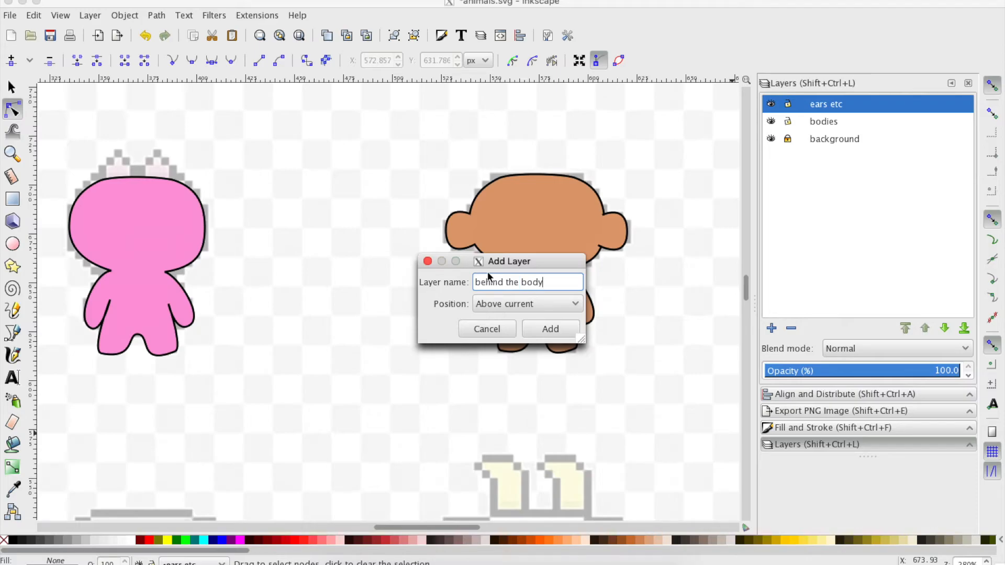
text(ehind the body)
key(Return)
drag(824, 109, 824, 151)
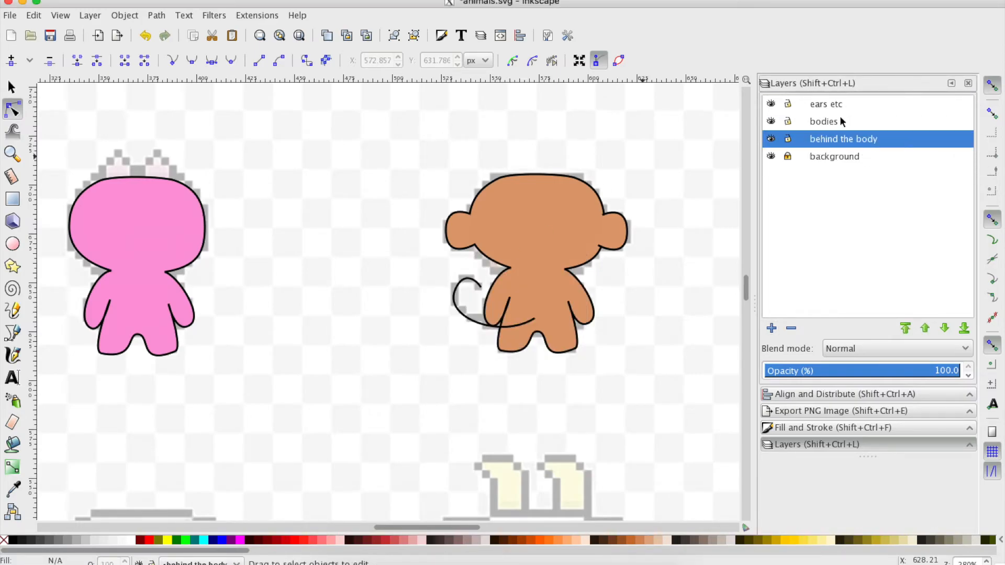
- Move the monkey's tail from the ears etc layer to the behind the body layer
click(454, 299)
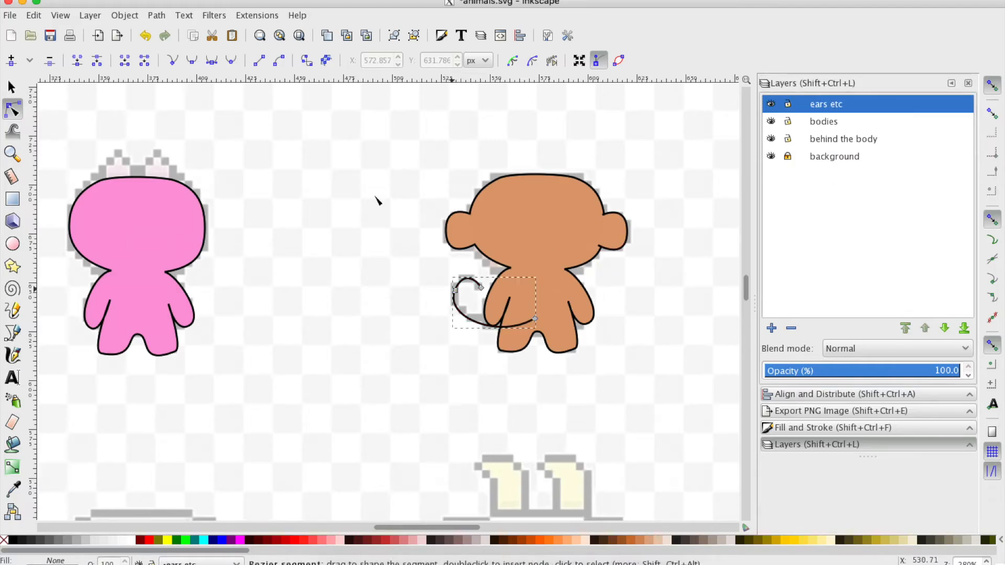
click(90, 16)
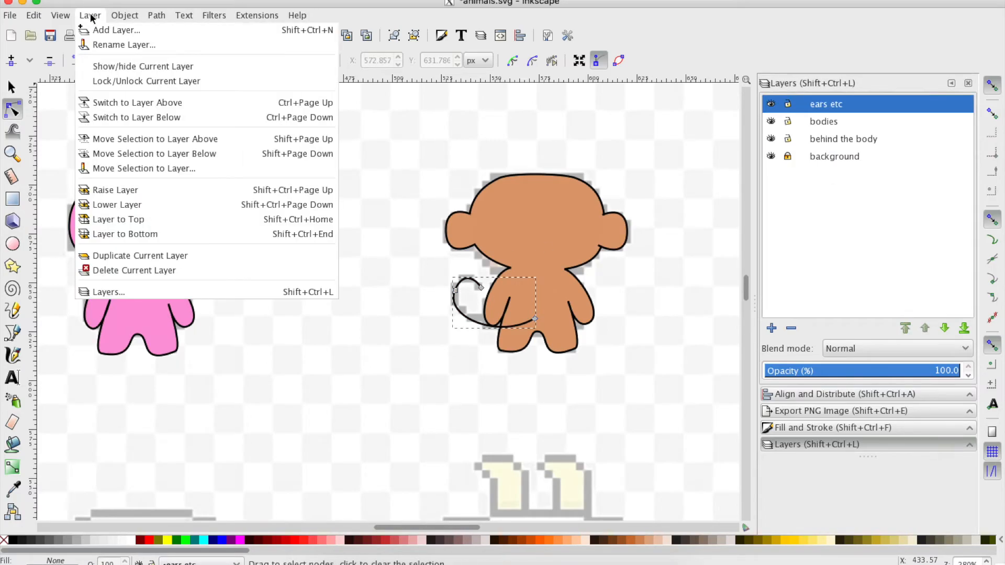
click(134, 169)
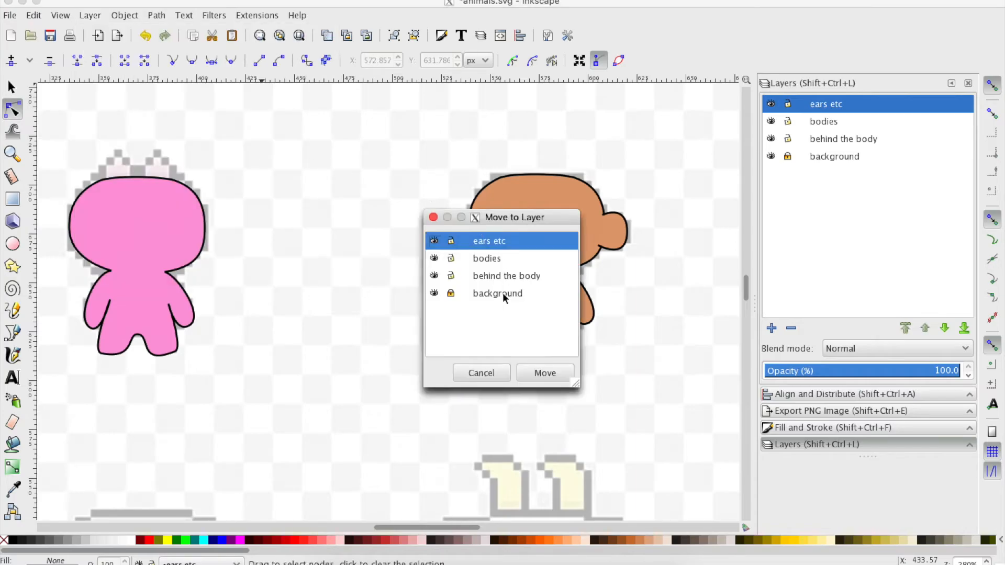
click(485, 276)
click(544, 373)
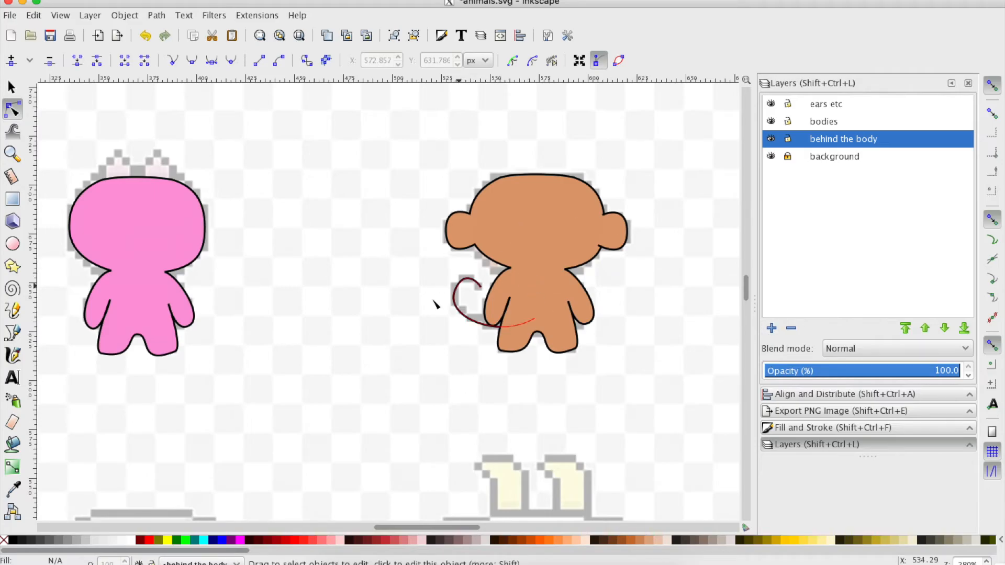
- Set the stroke width of the monkey's body, both ears and tail to 2 px, and deselect them
click(455, 291)
key(s)
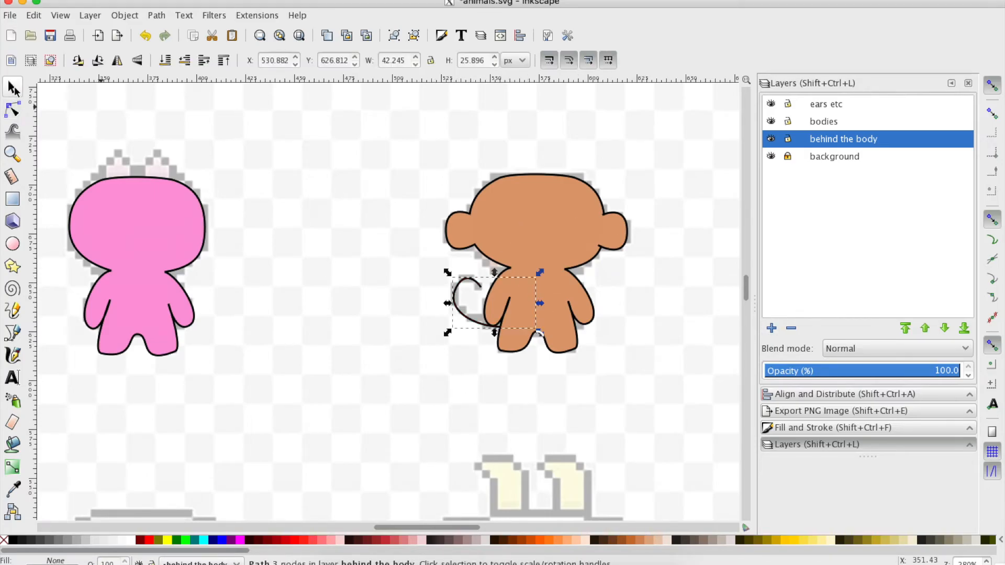
drag(402, 152, 671, 411)
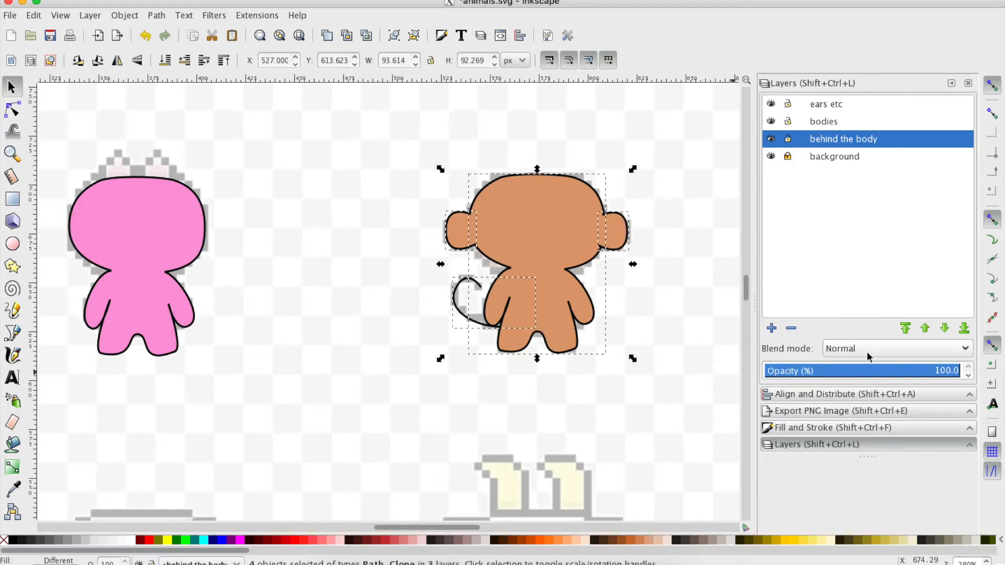
click(795, 432)
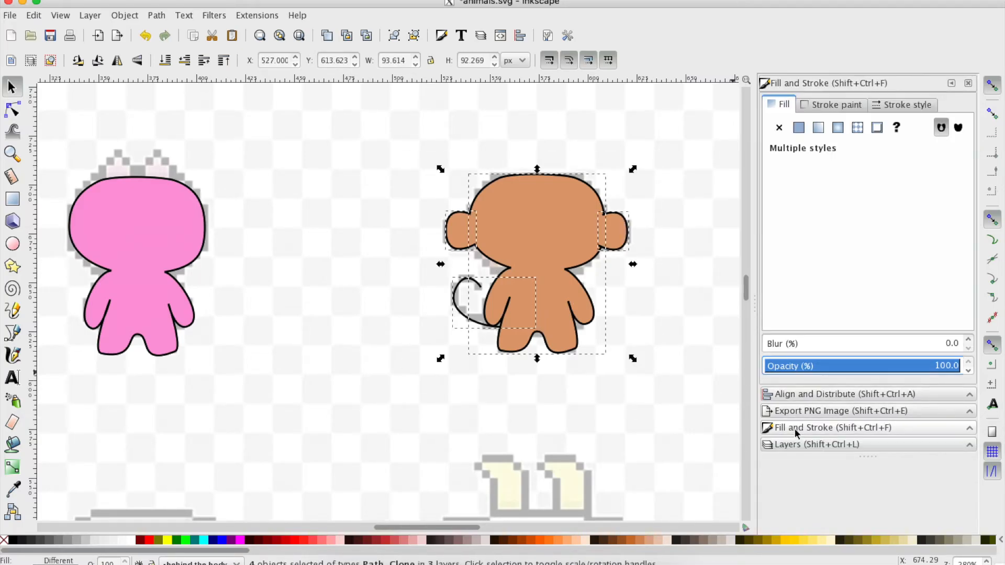
click(909, 111)
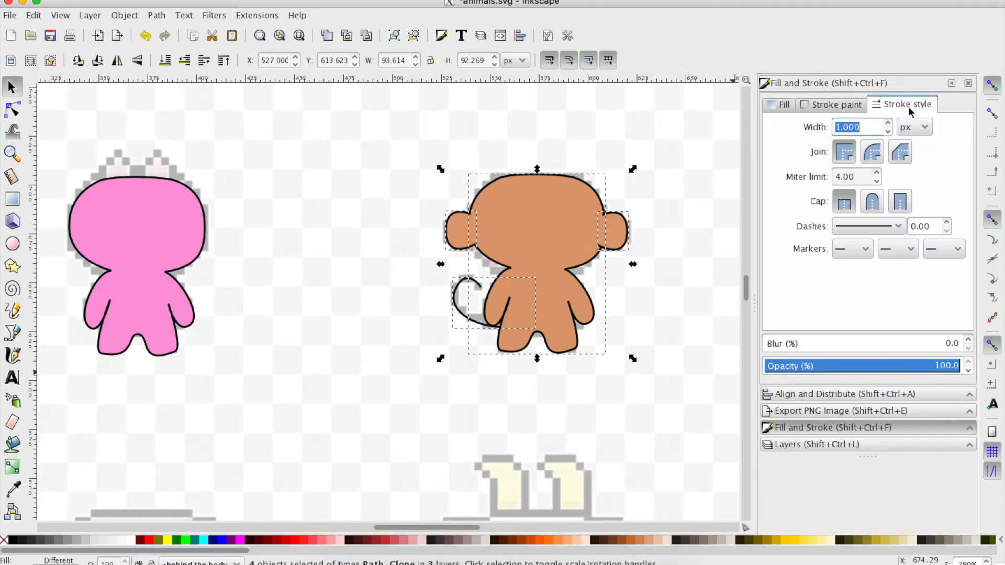
text(2)
key(Return)
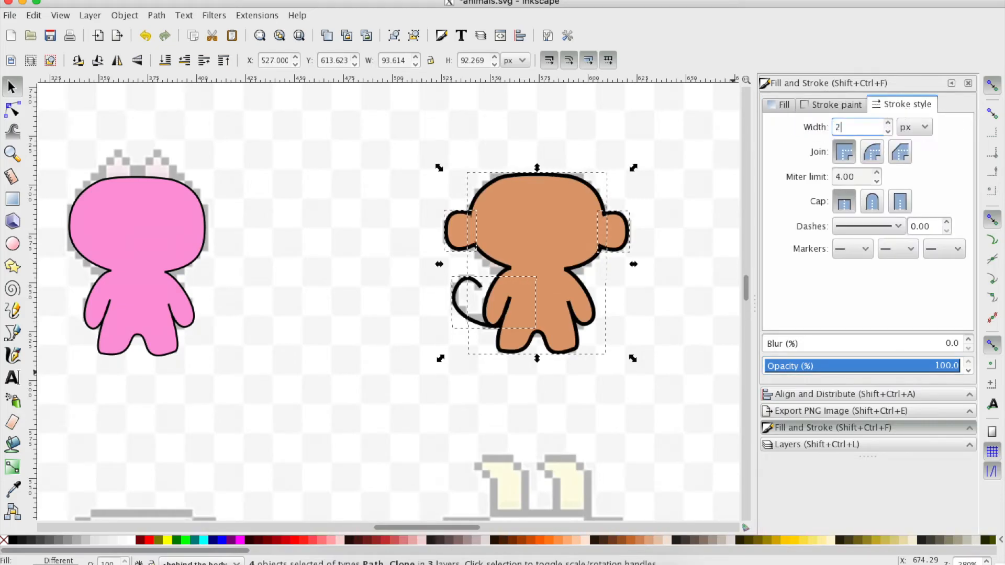
click(654, 287)
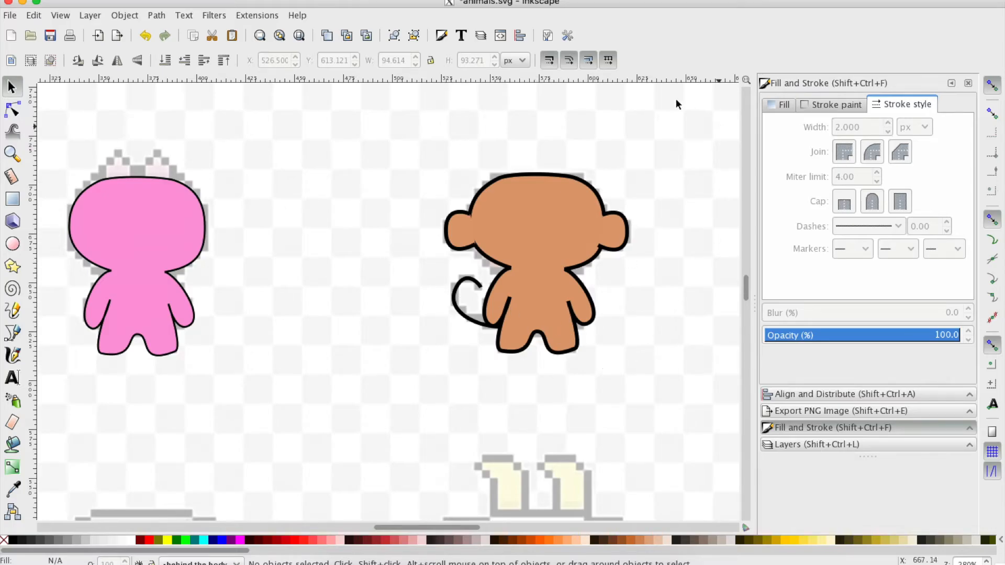
scroll(617, 387, down, 8)
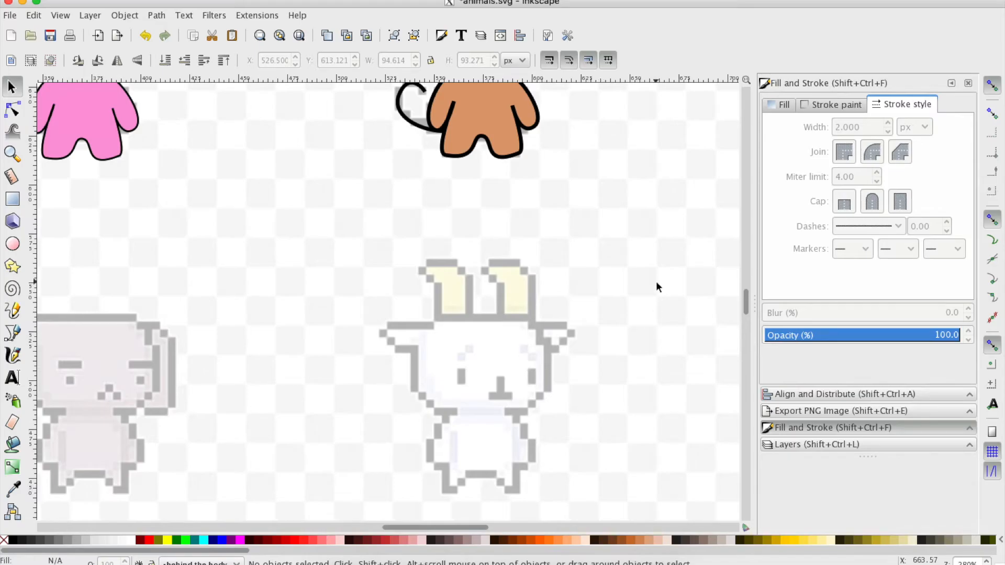
scroll(657, 287, up, 8)
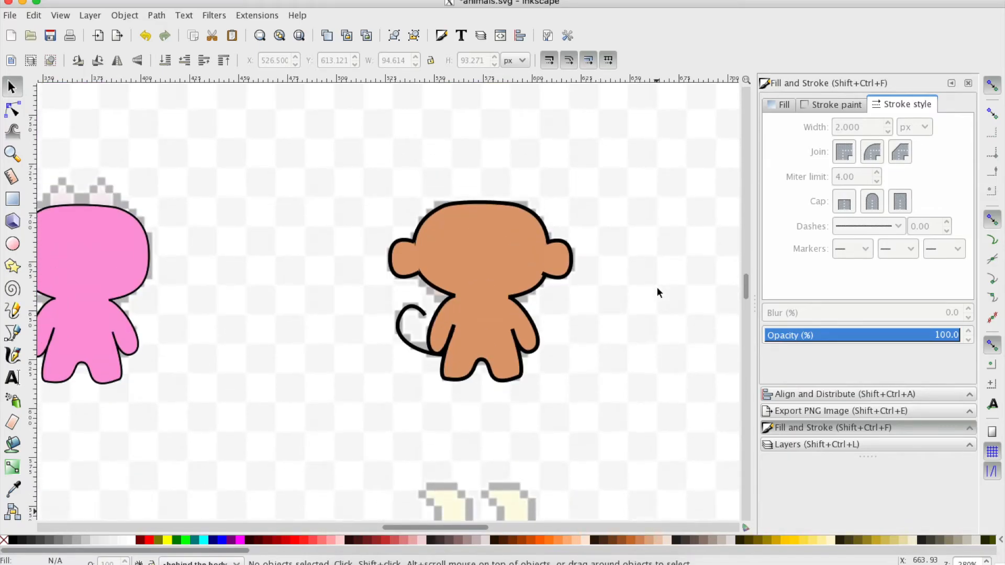
scroll(657, 287, up, 3)
scroll(657, 287, left, 2)
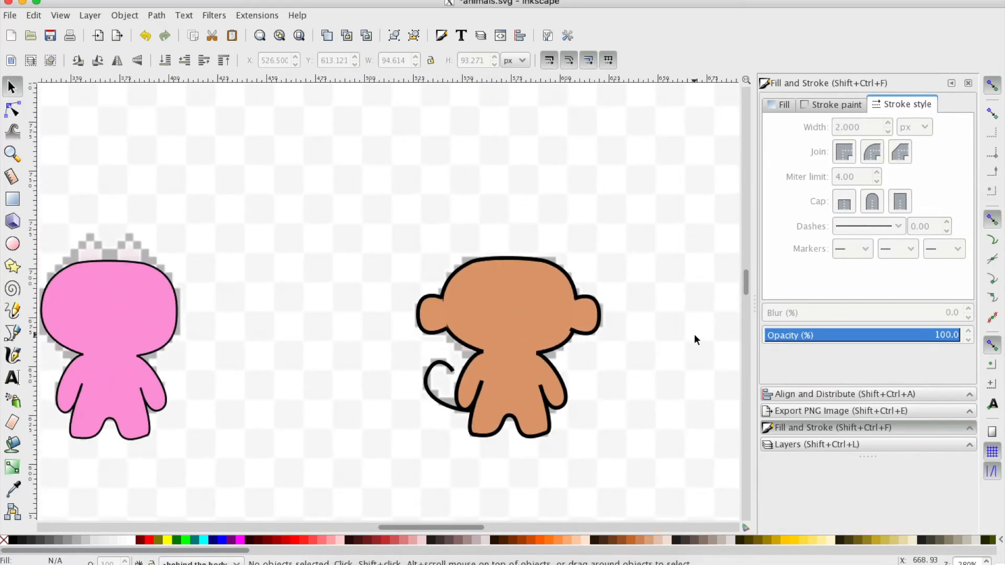
- Lower the opacity of the bodies layer to 62.5% so the pixel art's facial features show through
click(813, 430)
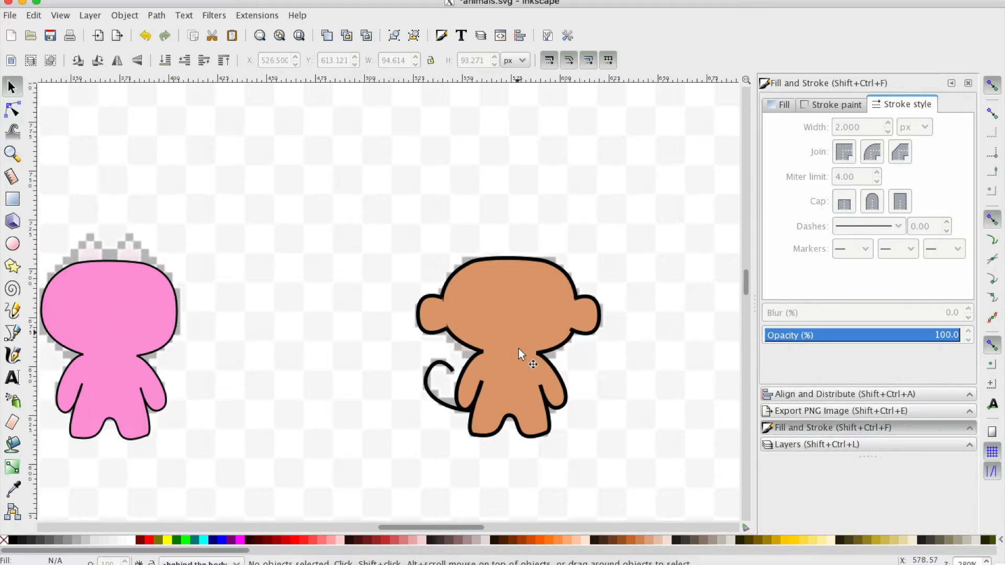
click(813, 427)
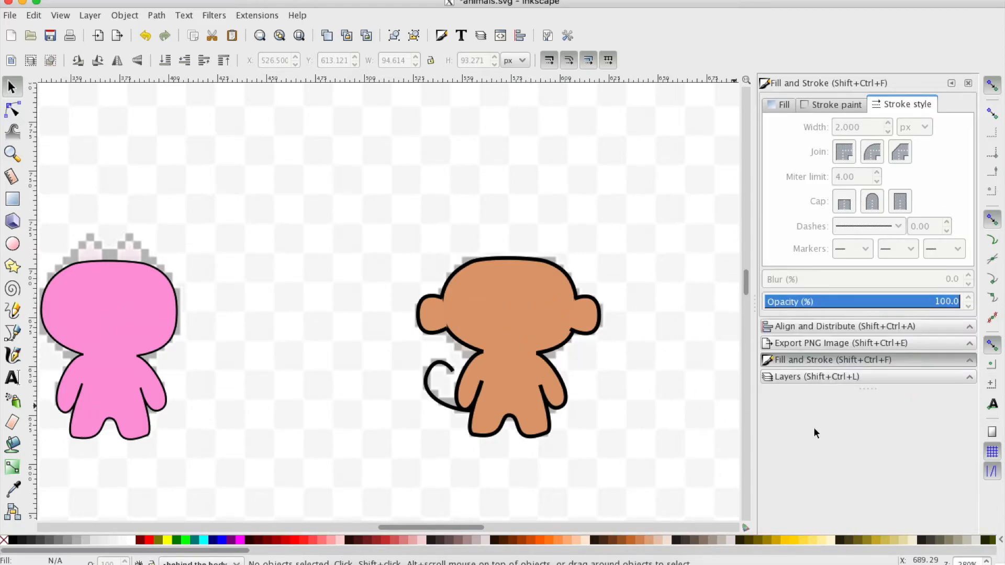
click(796, 376)
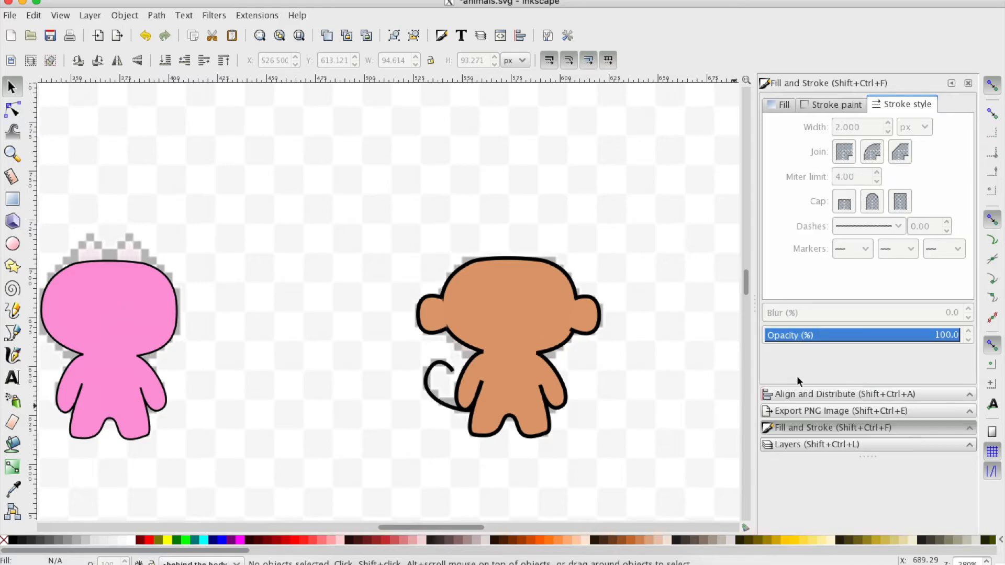
click(798, 446)
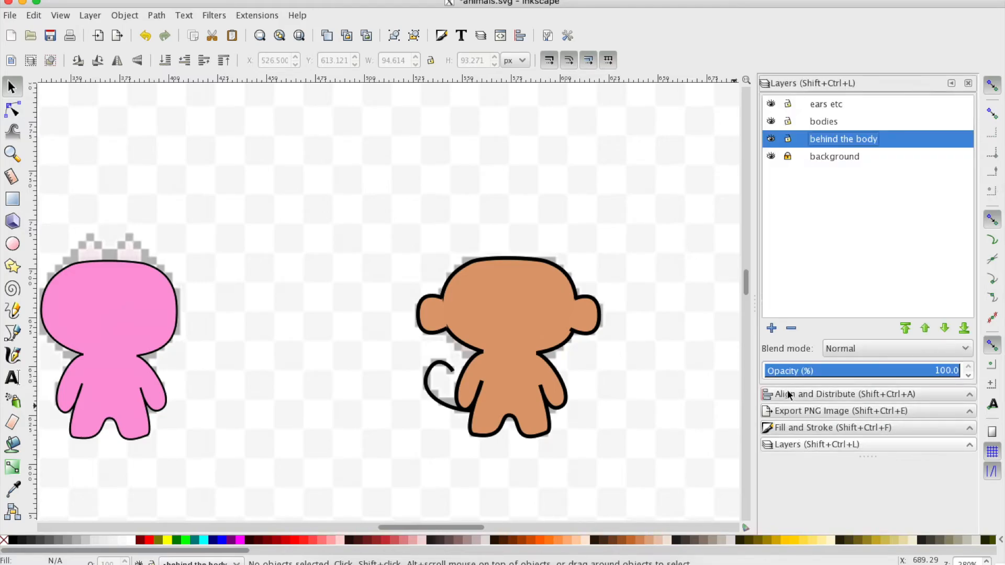
click(820, 122)
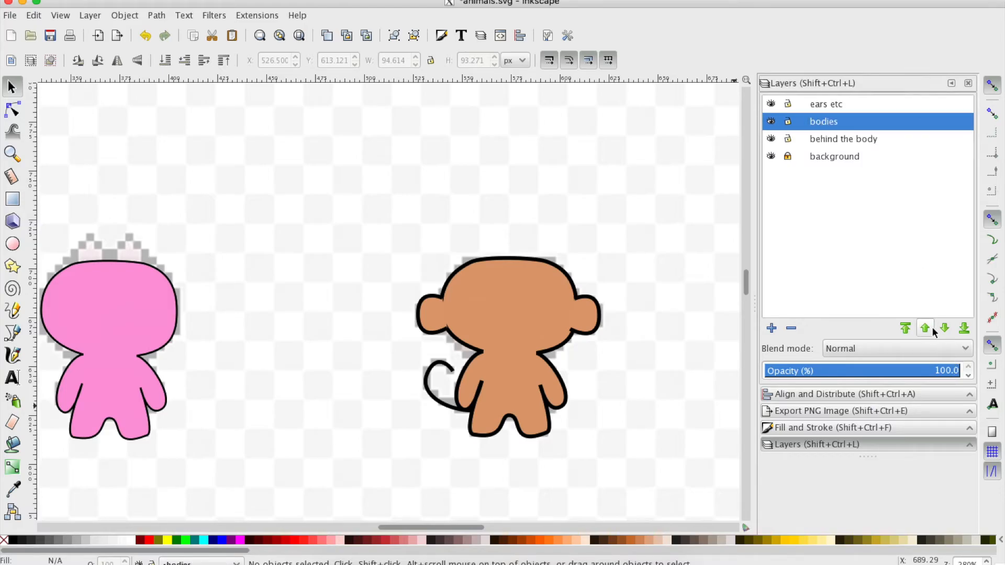
drag(959, 371, 902, 371)
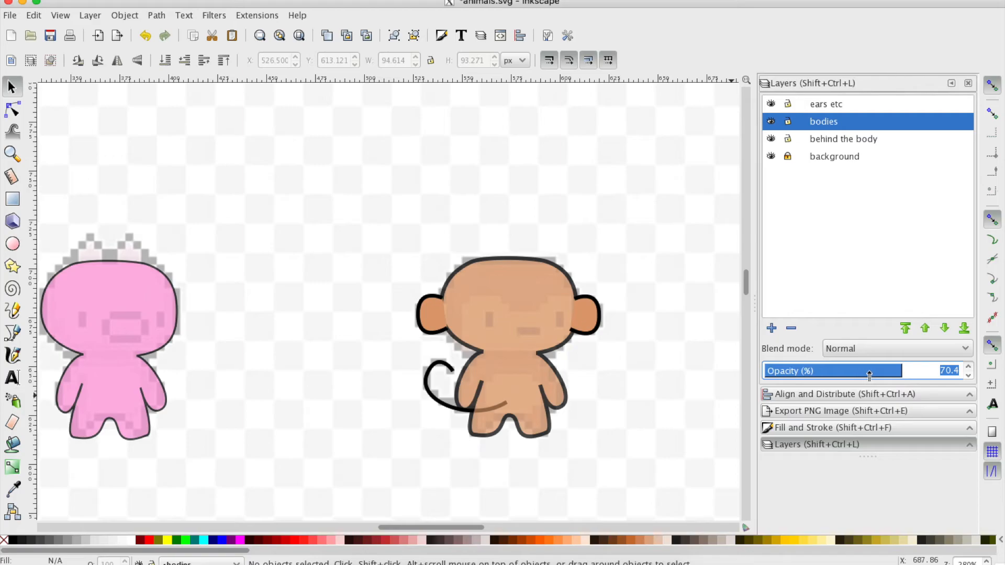
drag(895, 370, 886, 371)
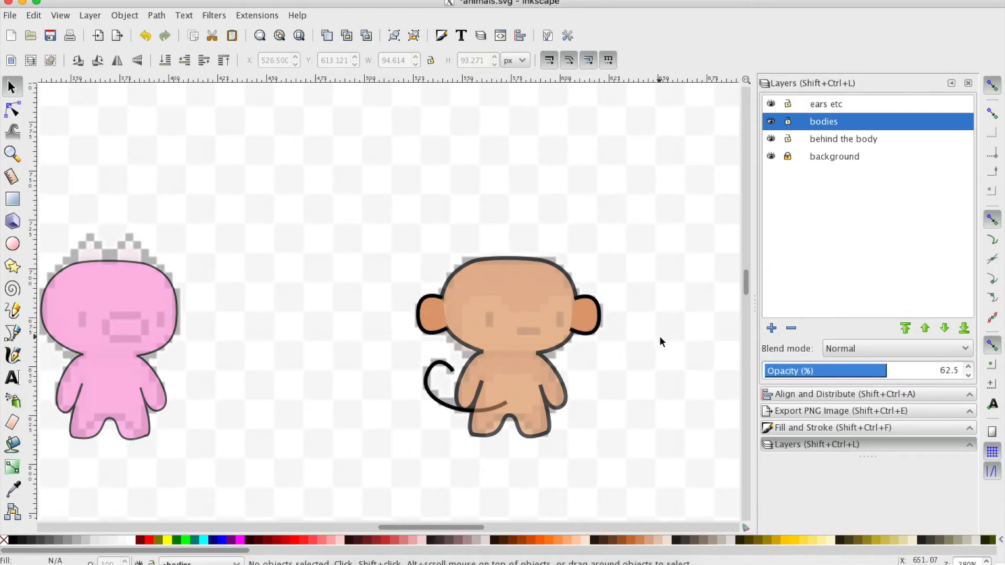
- Draw an oval eye about 9.5 by 12.7 px near the monkey's left pixel eye and open its stroke colour settings
click(12, 243)
drag(488, 313, 503, 334)
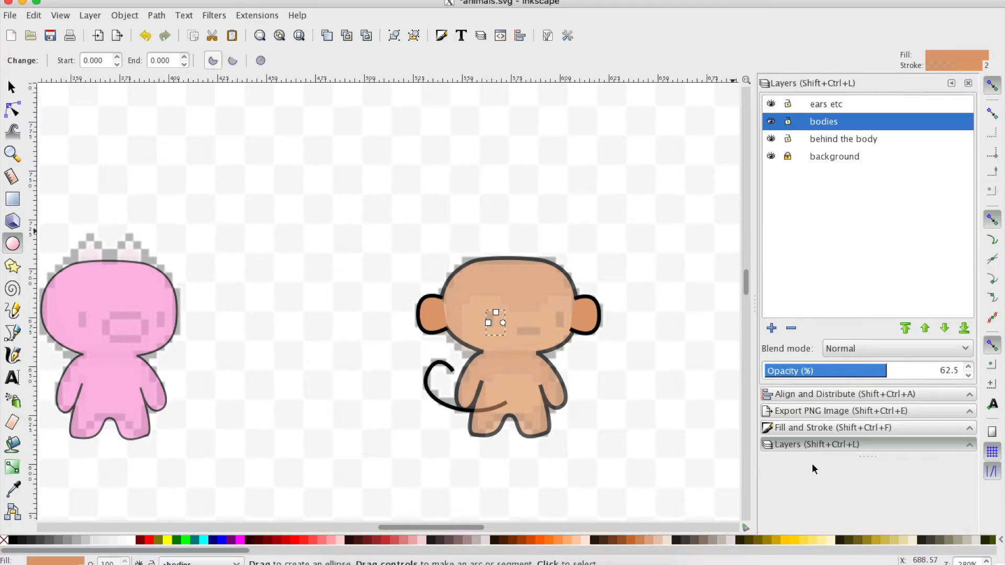
click(807, 426)
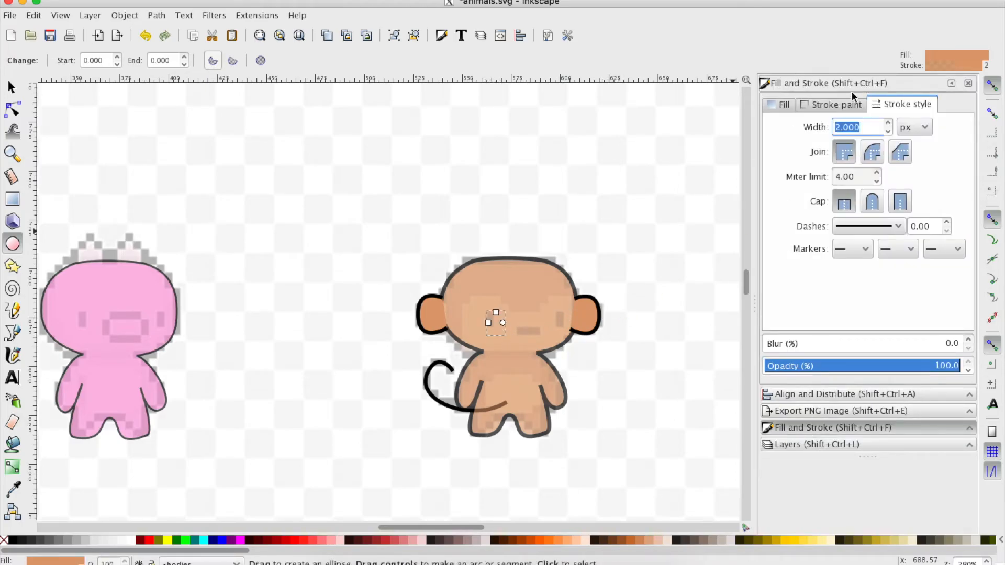
click(837, 102)
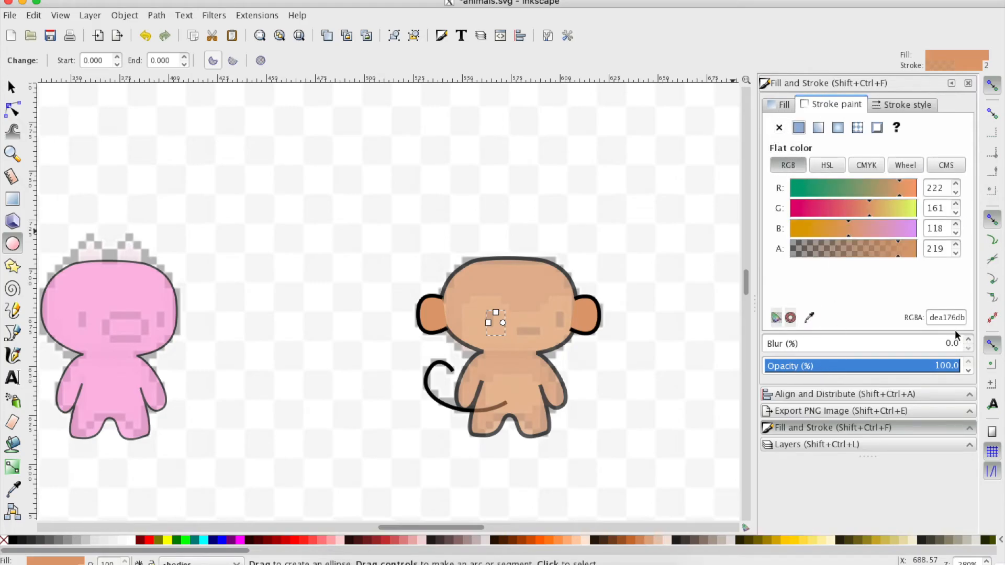
double_click(941, 317)
text(fffff)
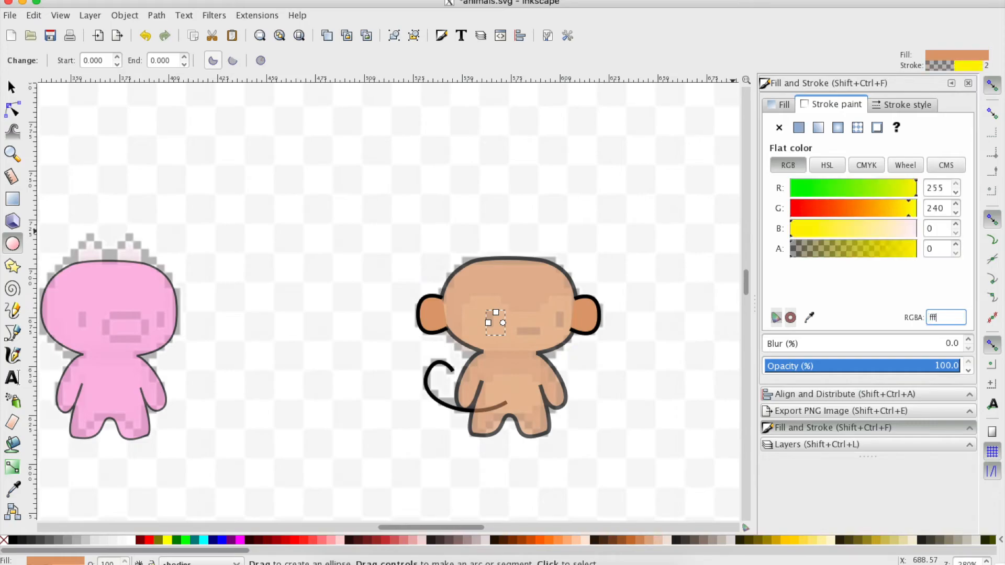
text(fff)
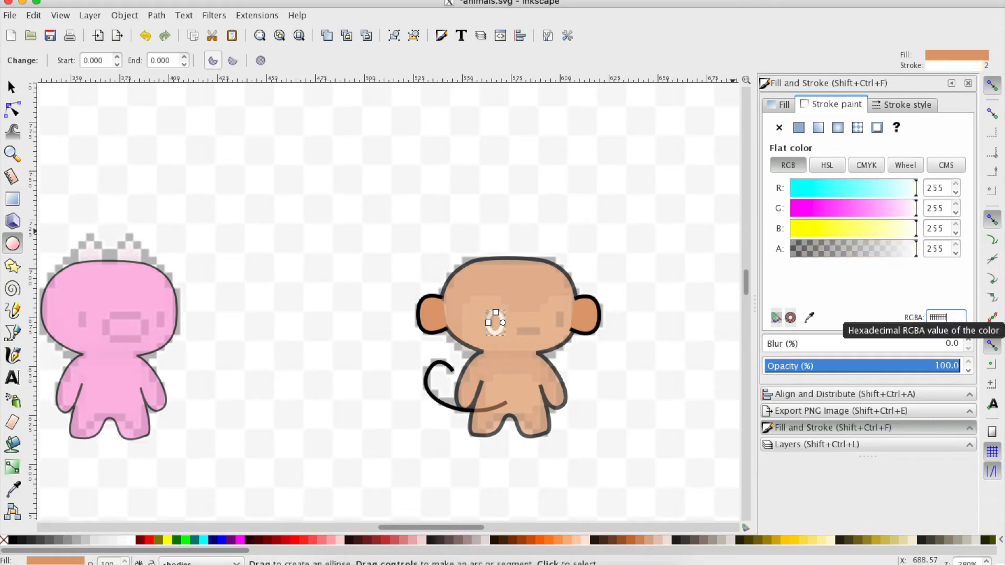
key(BackSpace)
key(BackSpace)
key(BackSpace)
key(BackSpace)
key(BackSpace)
key(BackSpace)
key(BackSpace)
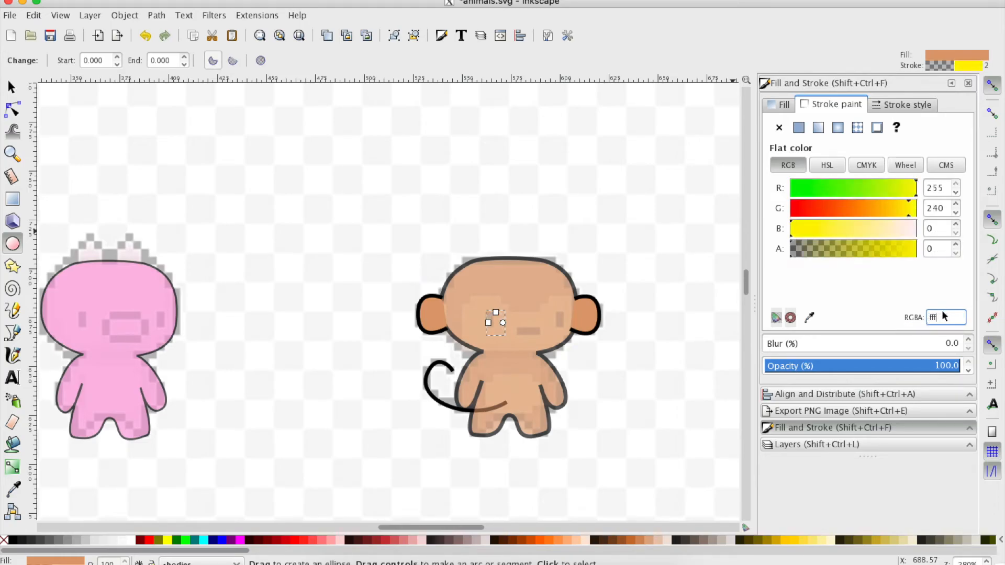
- Set the eye oval's stroke colour to 000000ff and its fill colour to ffffffff
text(000000ff)
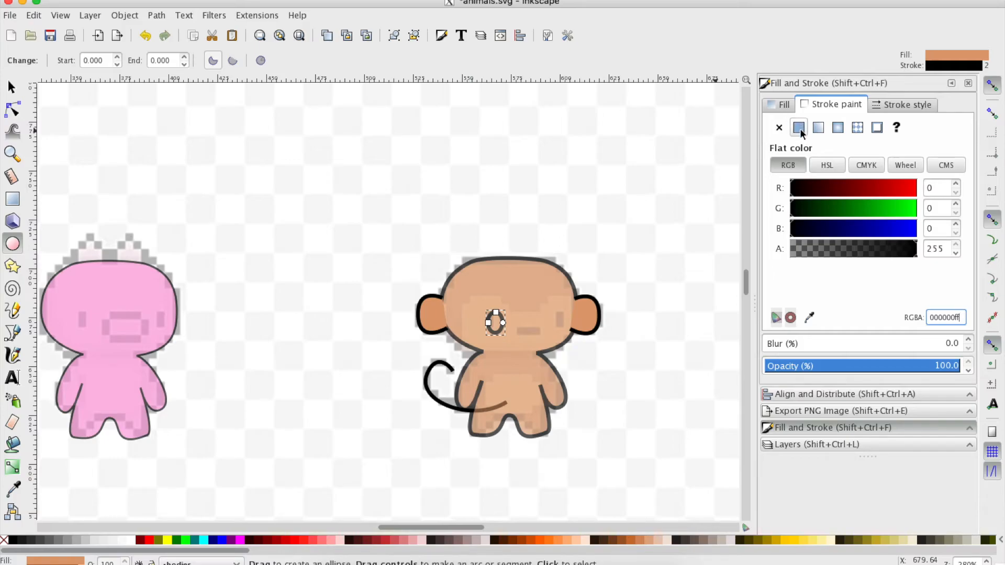
click(783, 106)
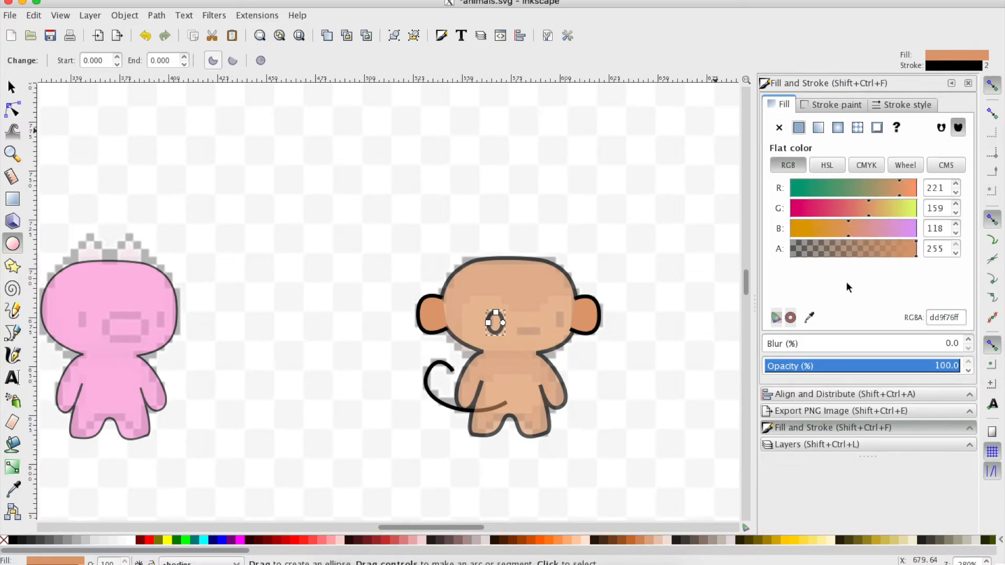
double_click(936, 318)
text(ffffffff)
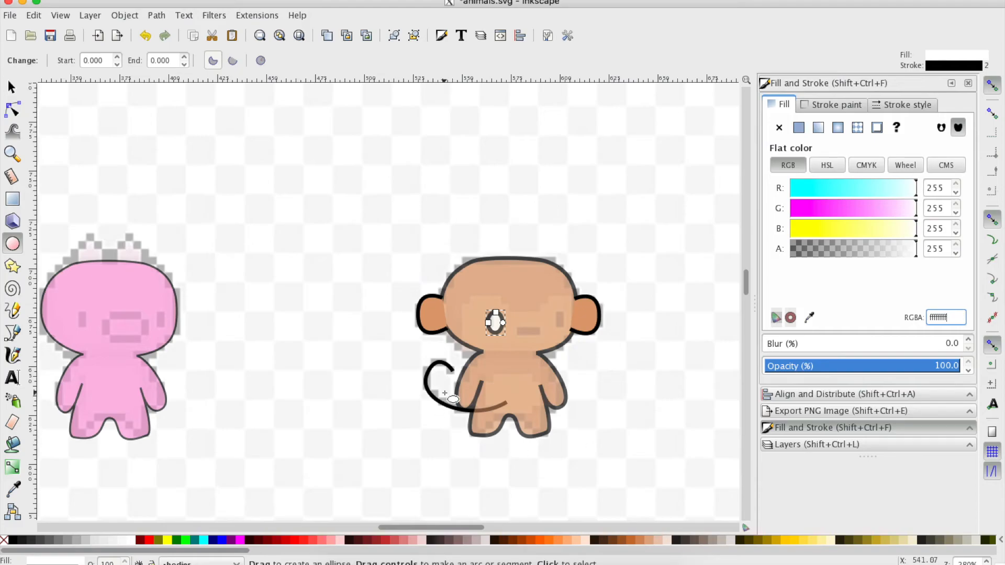
- Move the oval eye onto the left pixel eye at about X 557.9, Y 667.9 and convert it to a path
click(11, 86)
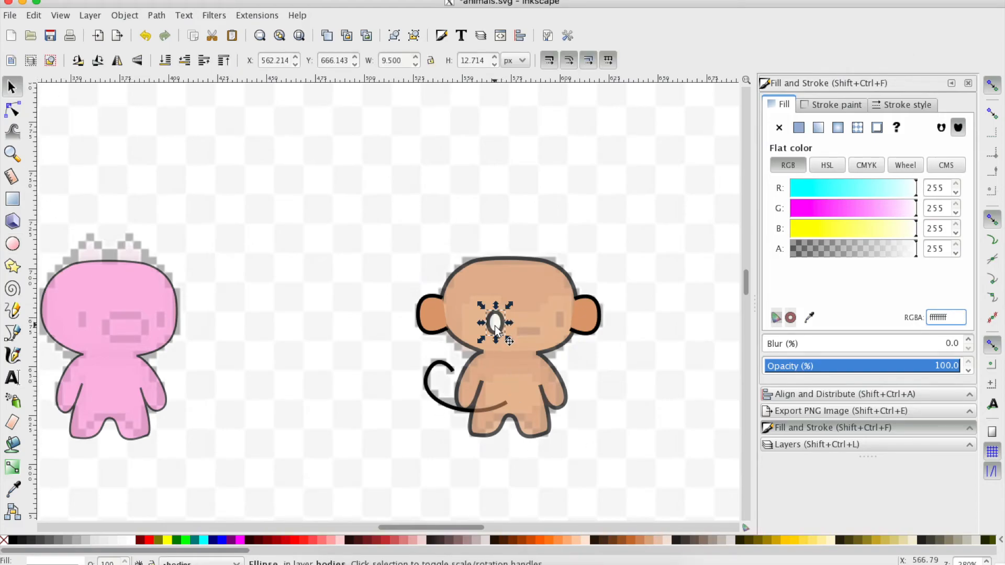
drag(499, 331, 489, 325)
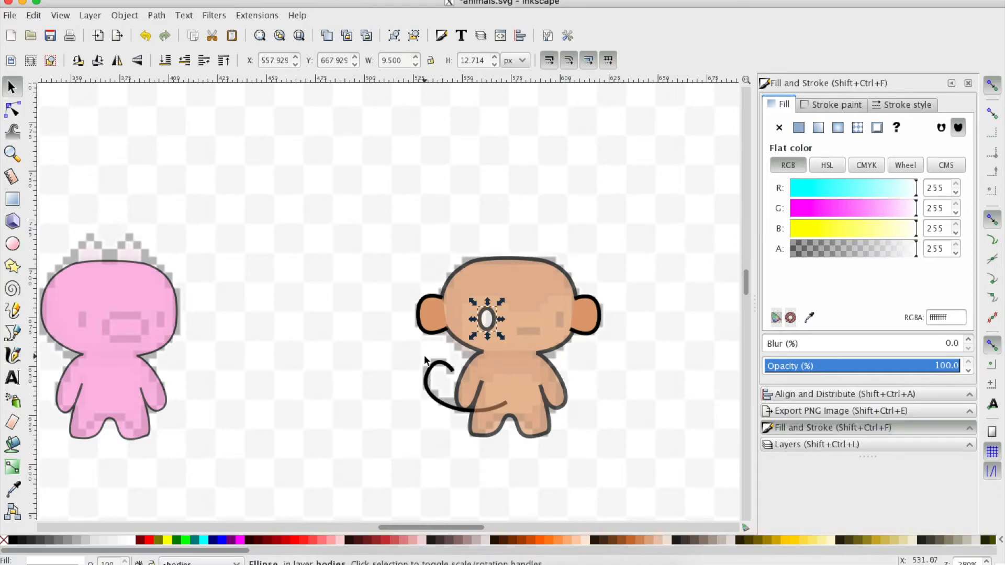
click(423, 357)
click(480, 322)
click(156, 16)
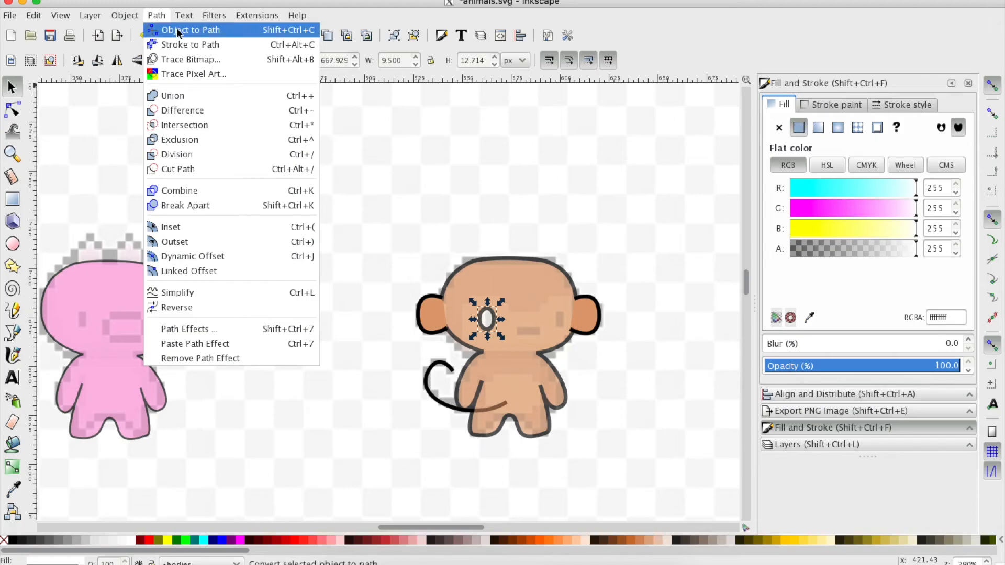
click(177, 31)
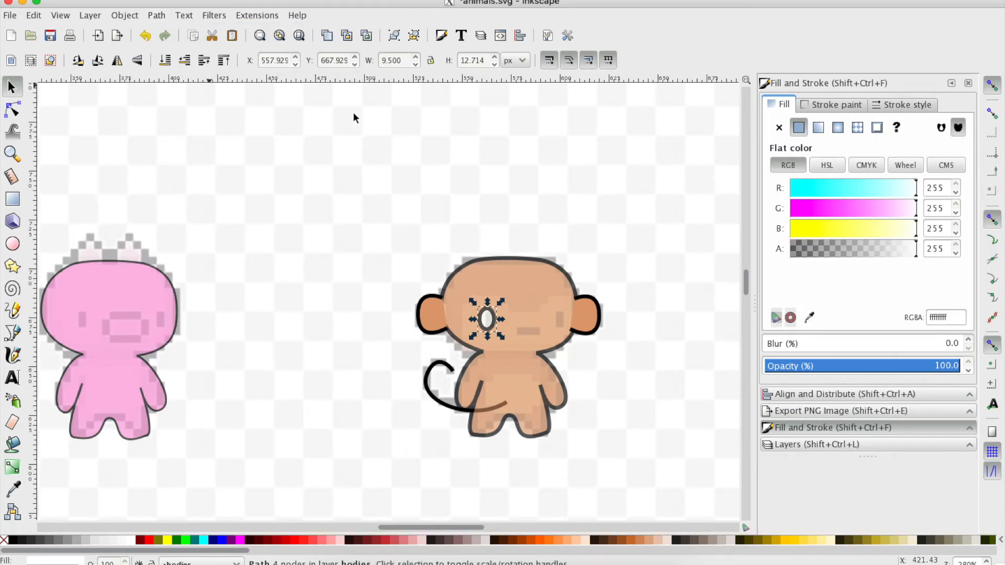
- Pull the right-hand node of the eye path inward and tilt its handles to narrow the shape
click(13, 111)
click(479, 318)
drag(480, 319, 480, 319)
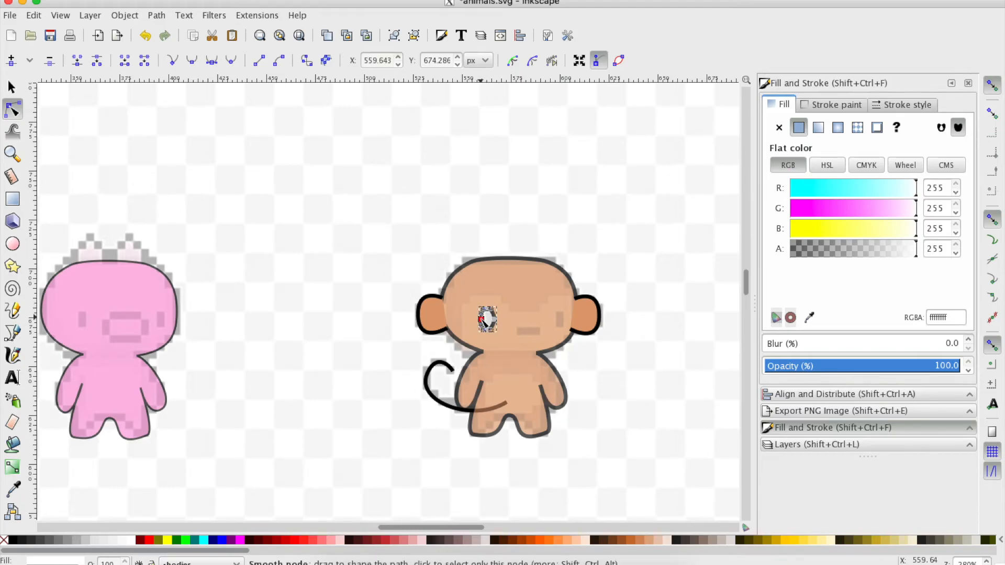
key(plus)
key(plus)
key(plus)
key(plus)
scroll(481, 319, right, 4)
scroll(481, 319, down, 2)
scroll(482, 321, right, 5)
scroll(481, 321, down, 1)
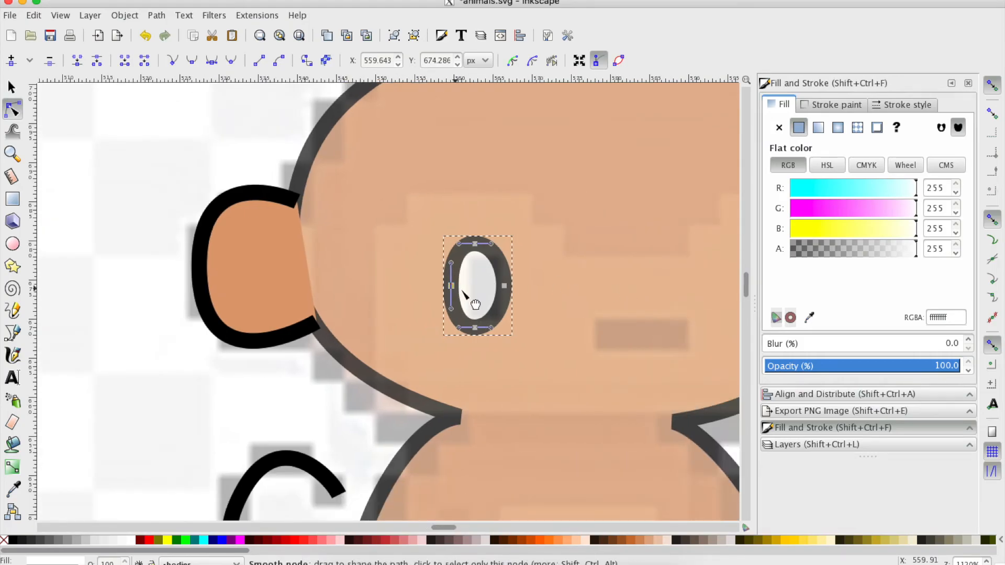
drag(505, 286, 497, 261)
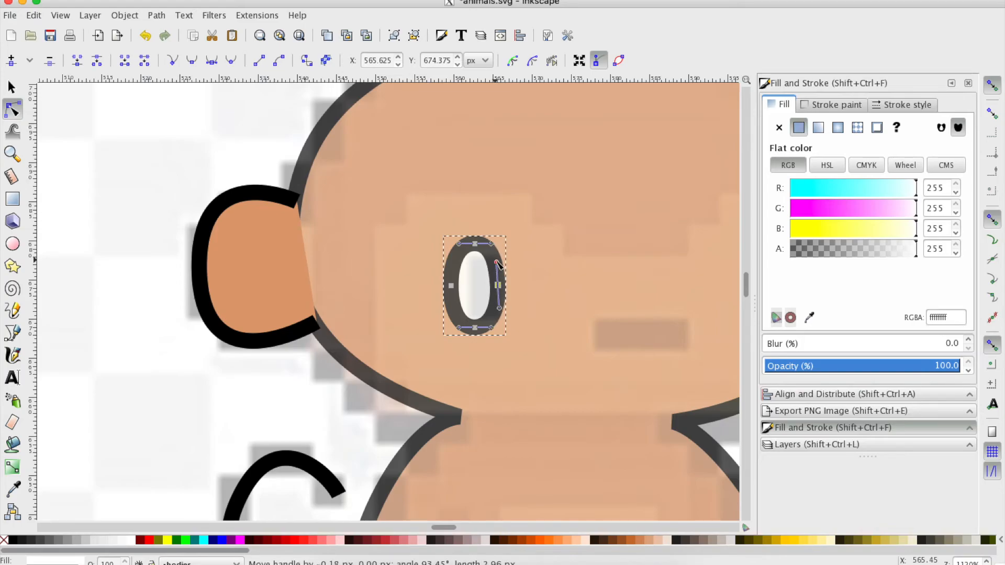
- Tilt the handles of the eye's left-hand node so the outline widens towards the bottom, and leave the path
click(451, 286)
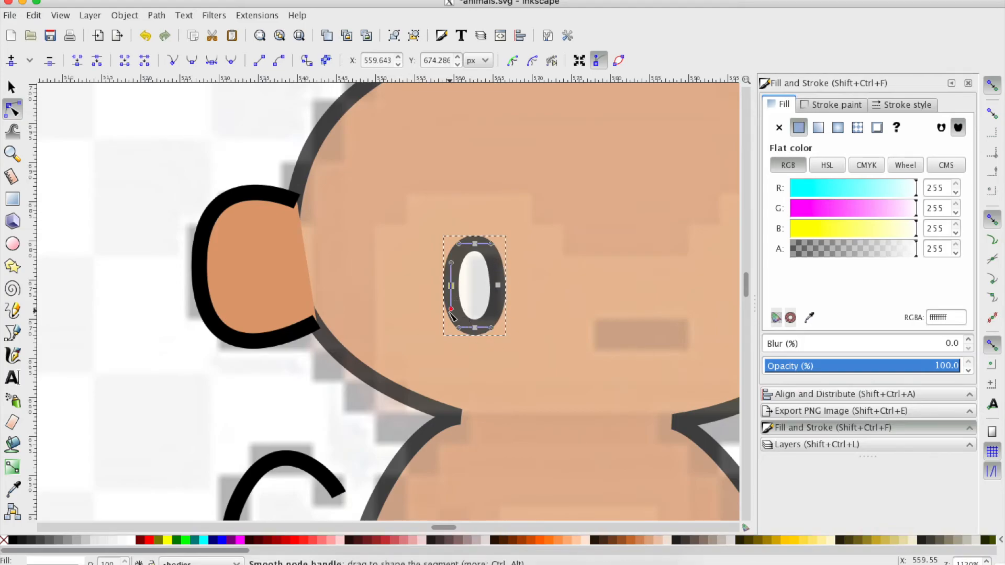
drag(451, 311, 446, 309)
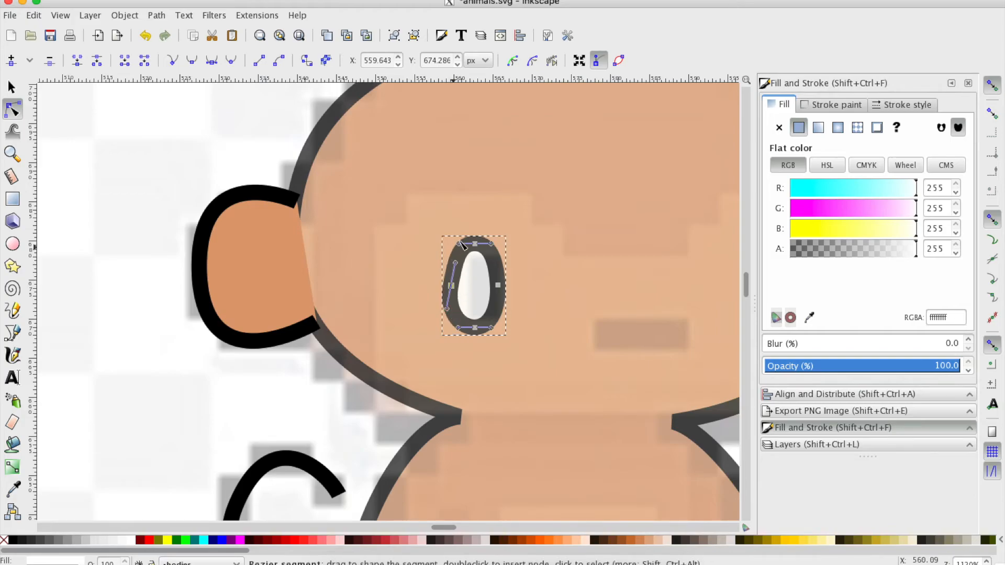
click(585, 270)
- Duplicate the finished eye and place the copy over the monkey's right pixel eye, at about X 594.8, Y 668.5
scroll(556, 349, right, 5)
scroll(556, 350, down, 2)
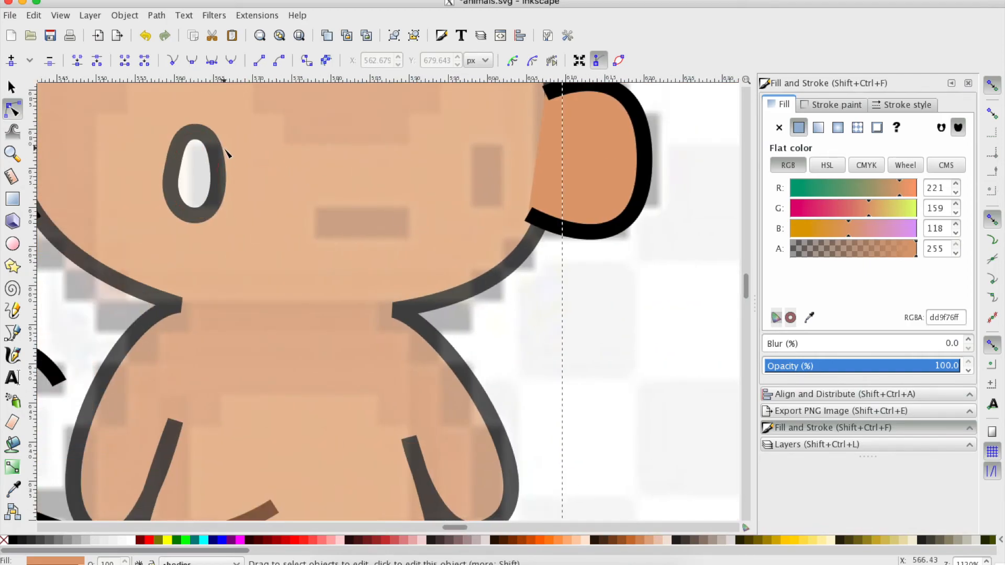
click(225, 153)
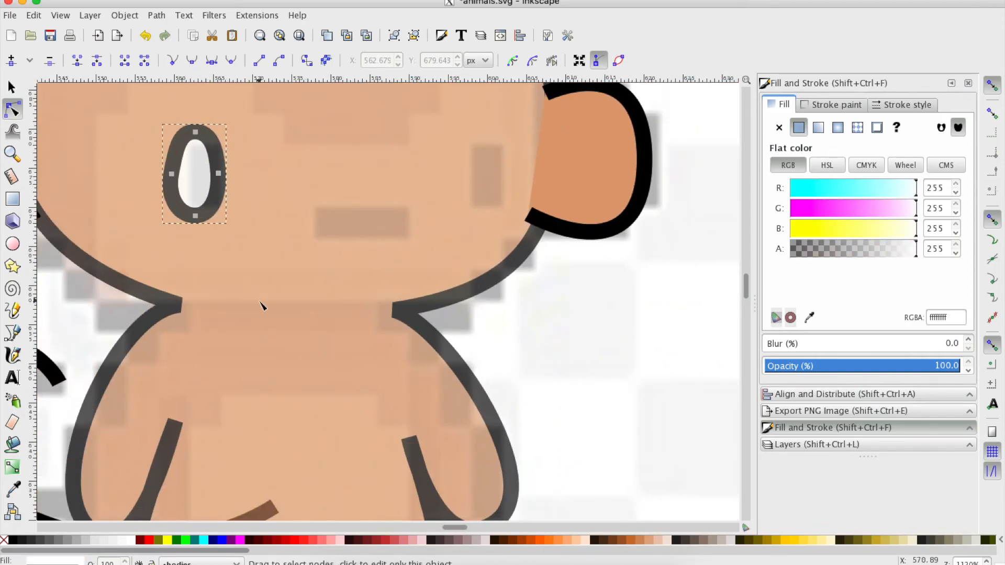
click(12, 87)
key(ctrl+d)
drag(220, 188, 504, 186)
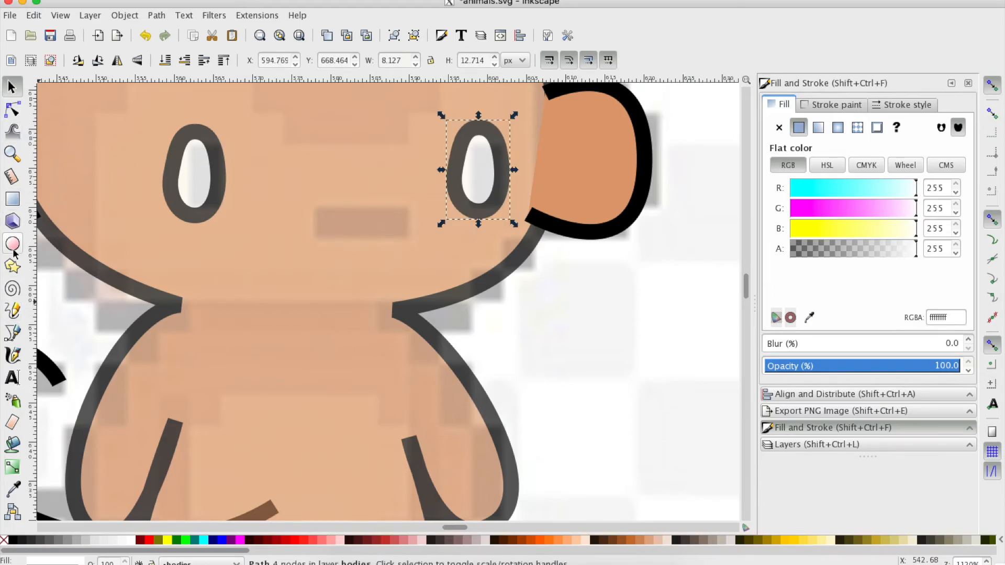
- Try to draw a horizontal mouth line across the pixel art mouth with the Pen tool
click(13, 333)
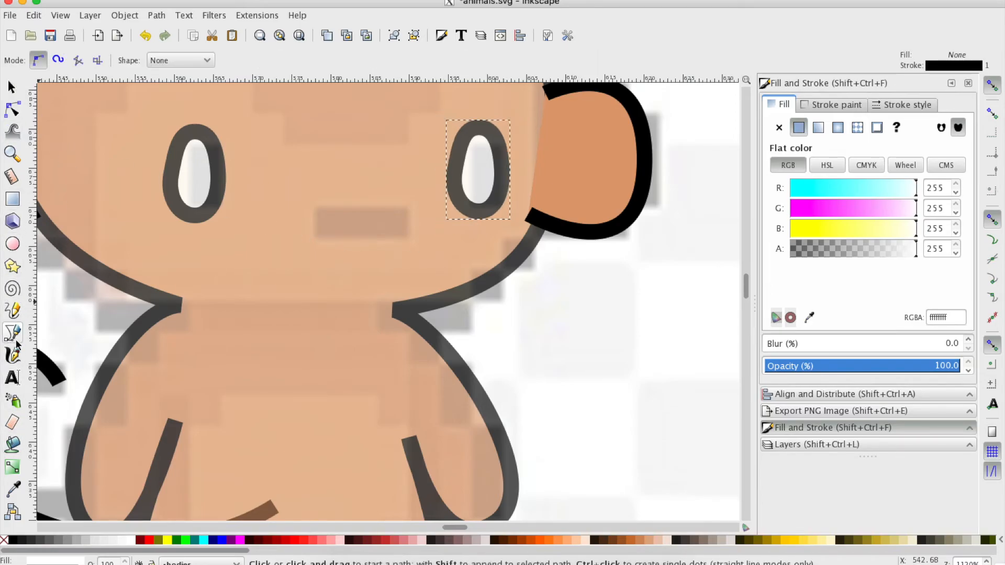
key(Escape)
mouse_move(322, 223)
mouse_down()
mouse_move(406, 230)
mouse_move(404, 221)
mouse_up()
key(Return)
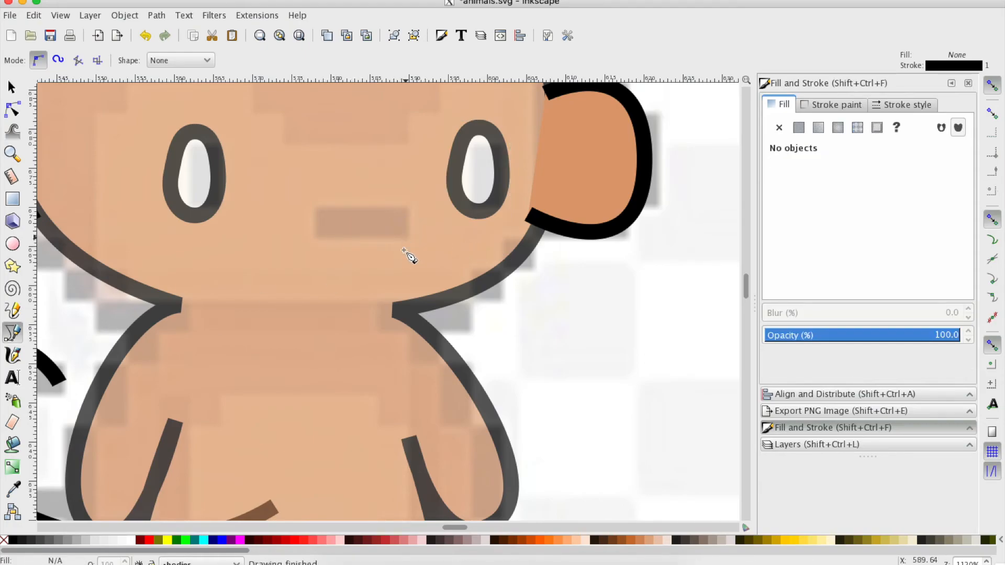
- Undo and redo the second eye's placement, and open the stroke paint settings of the monkey's body
click(12, 89)
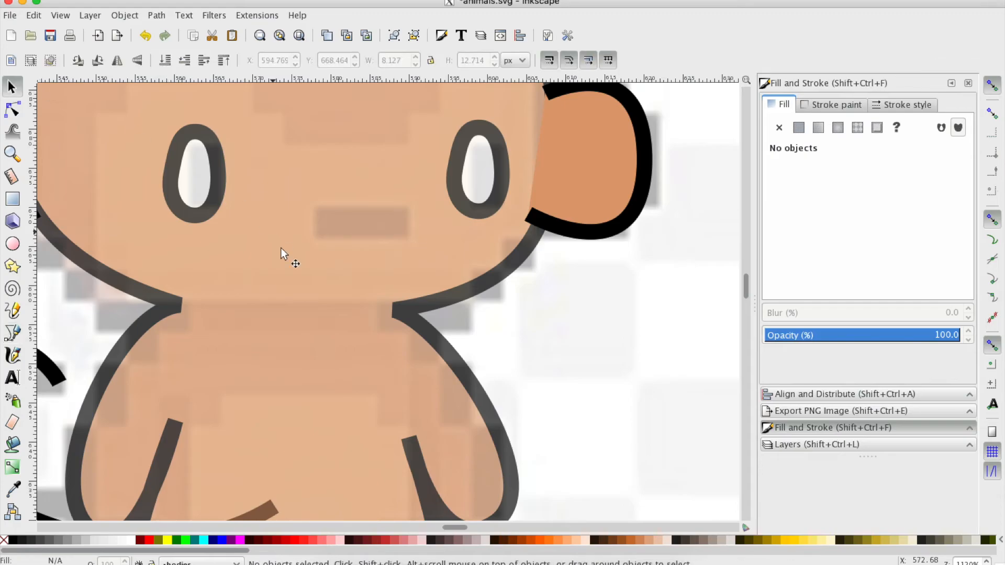
click(345, 226)
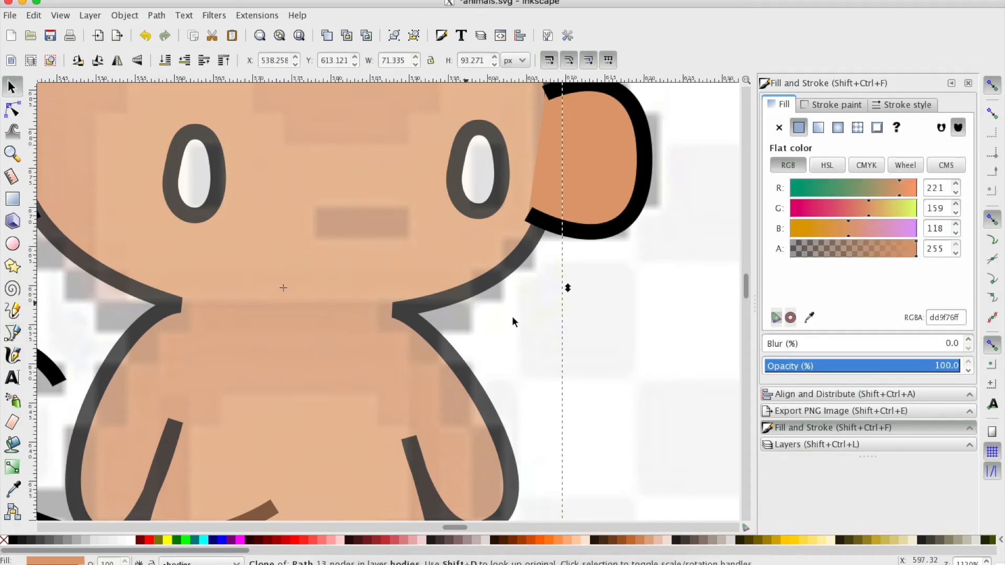
key(ctrl+z)
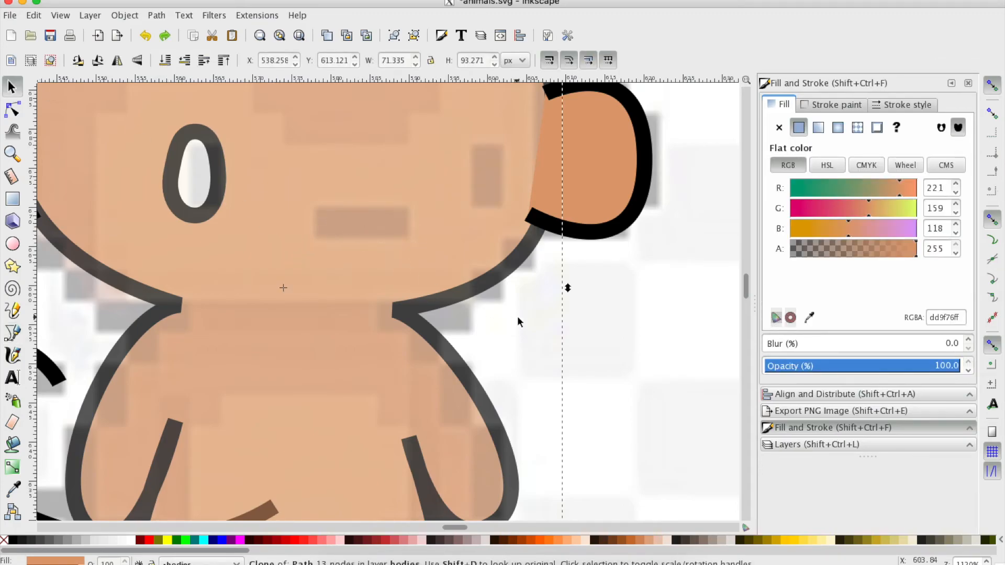
key(ctrl+shift+z)
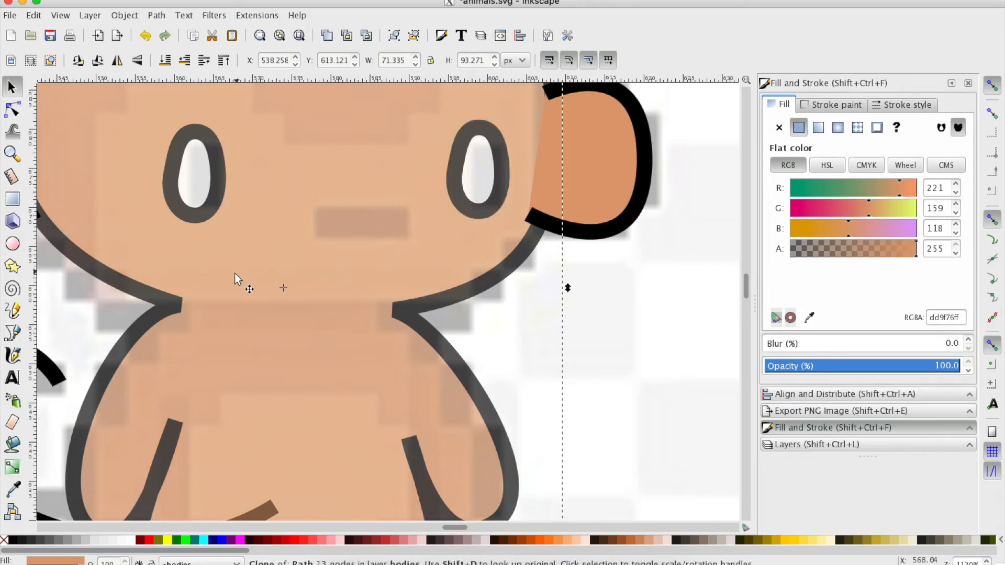
click(819, 107)
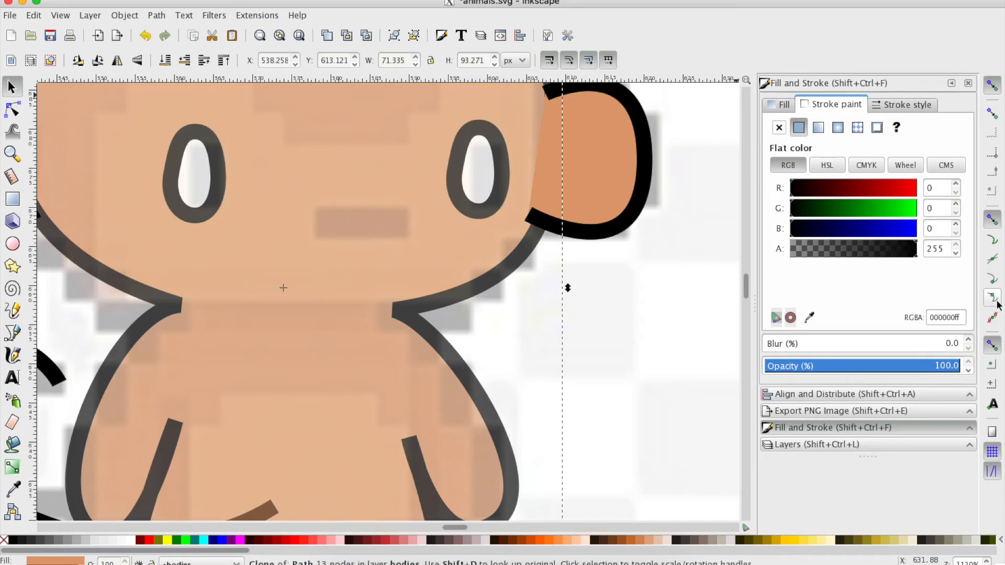
- Draw a straight horizontal mouth line about 10 px long over the monkey's pixel art mouth with the Pen tool
click(12, 332)
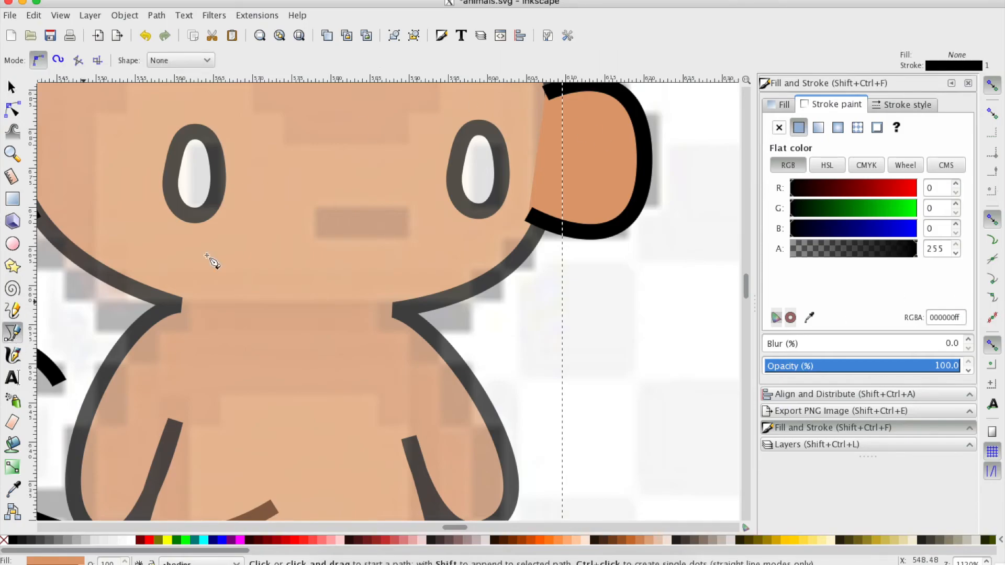
drag(322, 222, 403, 223)
key(Return)
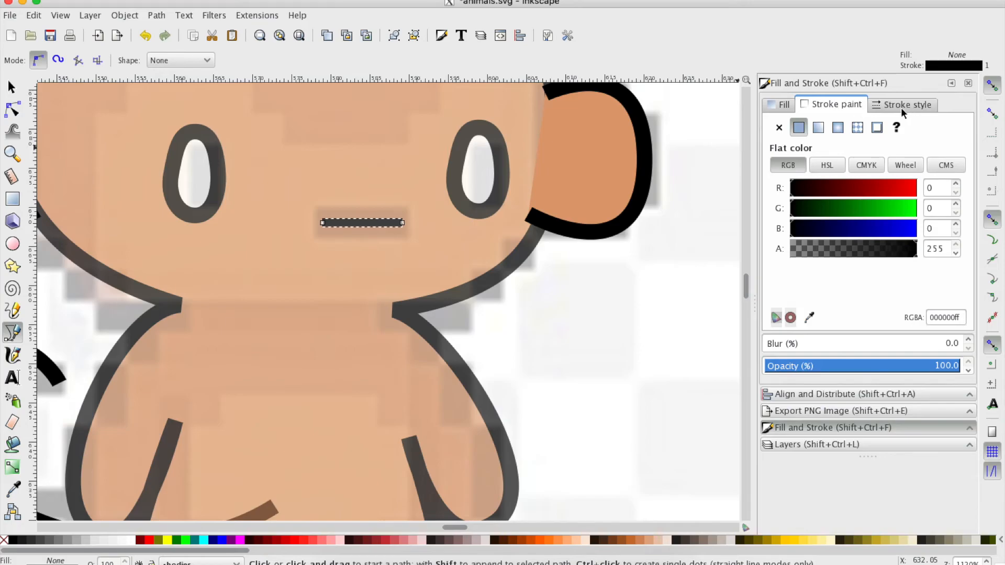
- Select the mouth line together with both eyes and move them to the "ears etc" layer
click(12, 87)
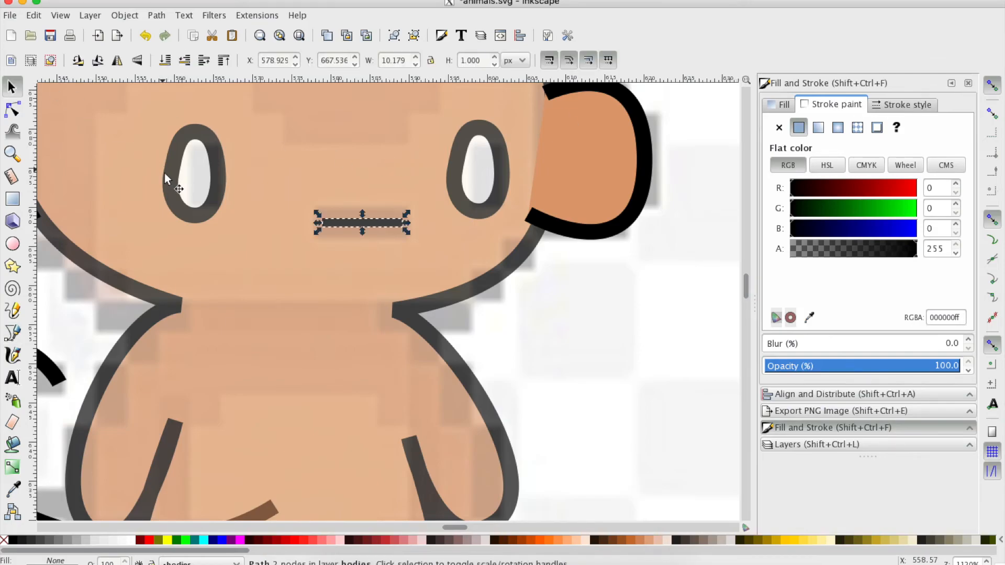
shift+click(215, 194)
shift+click(473, 207)
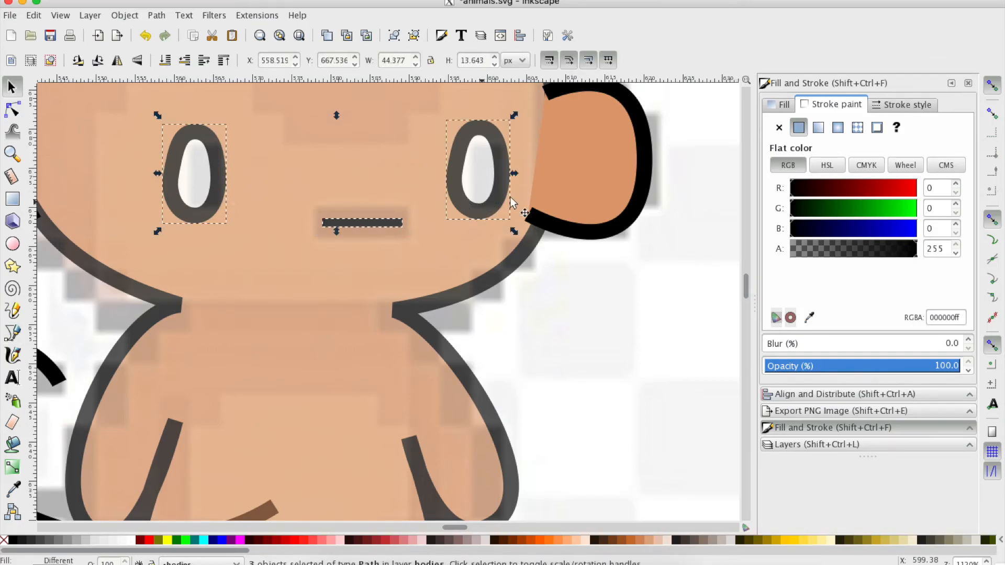
click(89, 15)
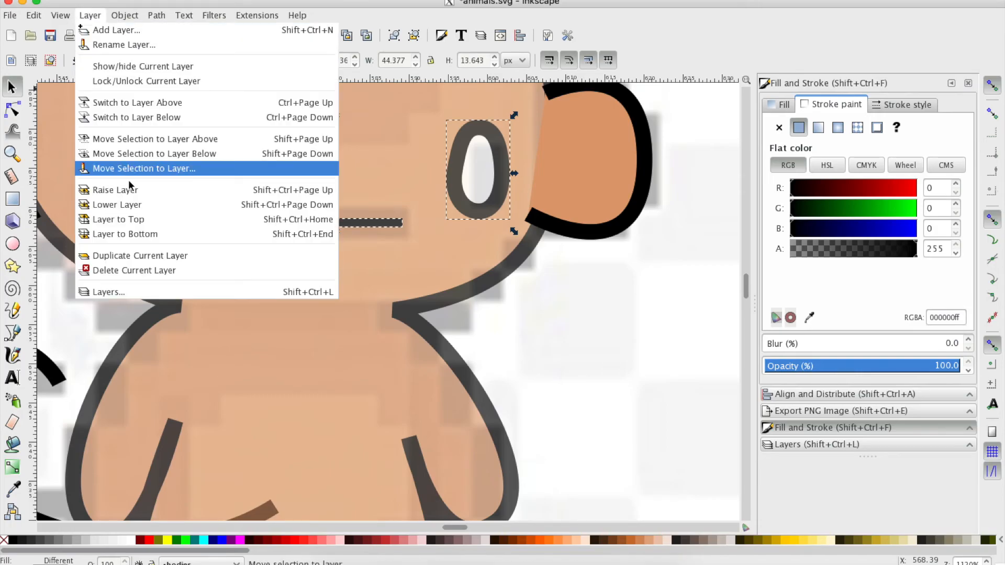
click(138, 168)
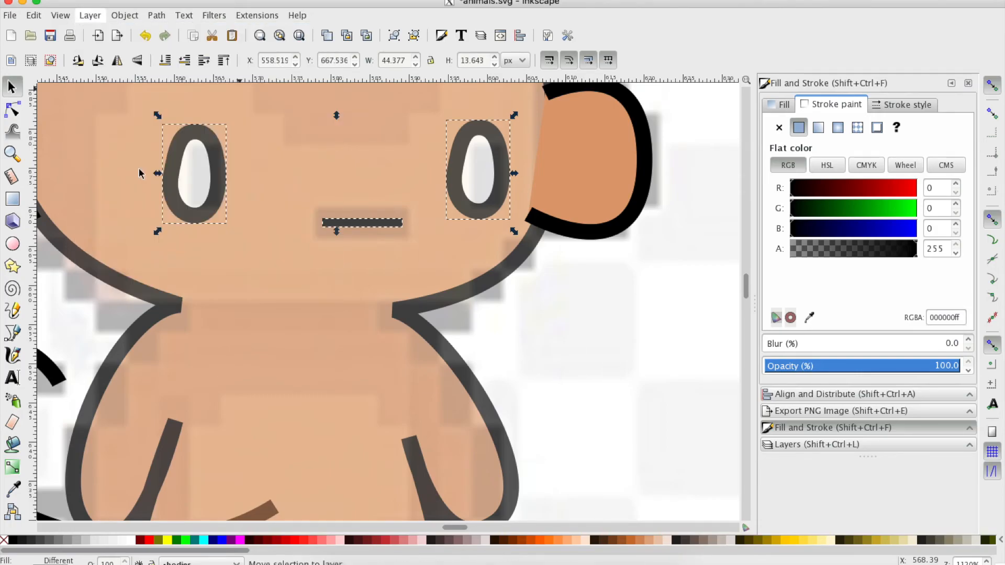
click(486, 241)
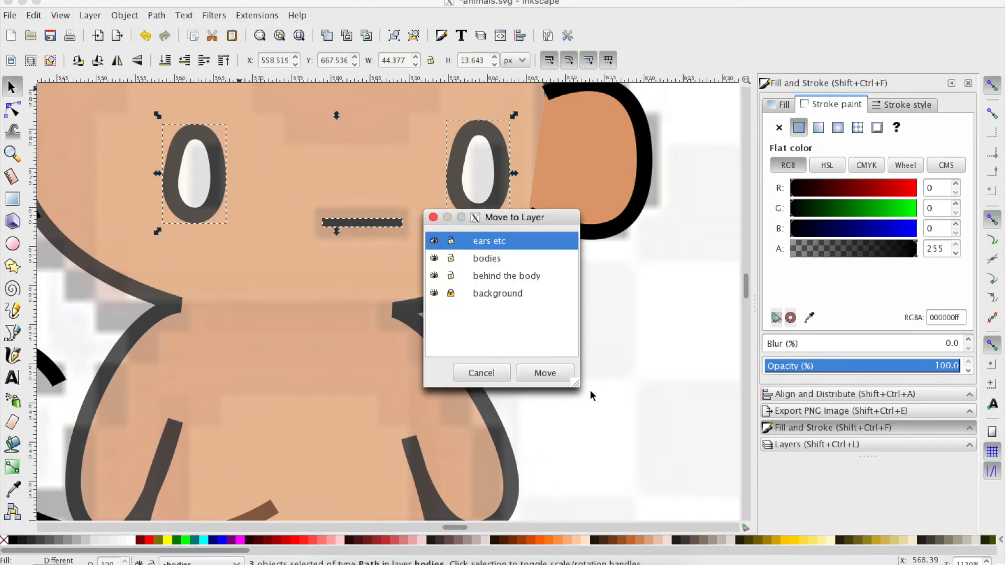
click(544, 373)
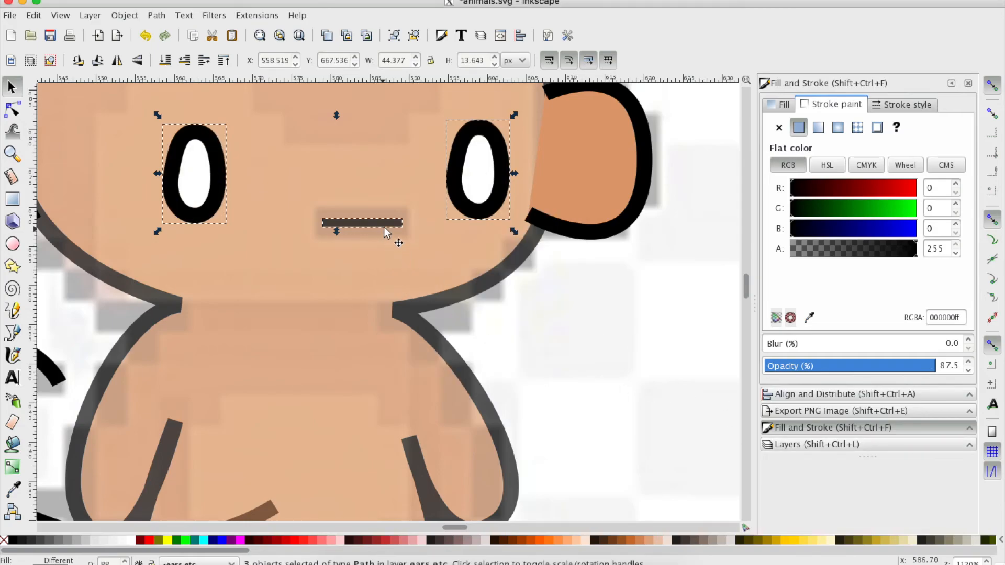
- Set the mouth line's stroke width to 2 px and give it a round cap
click(550, 309)
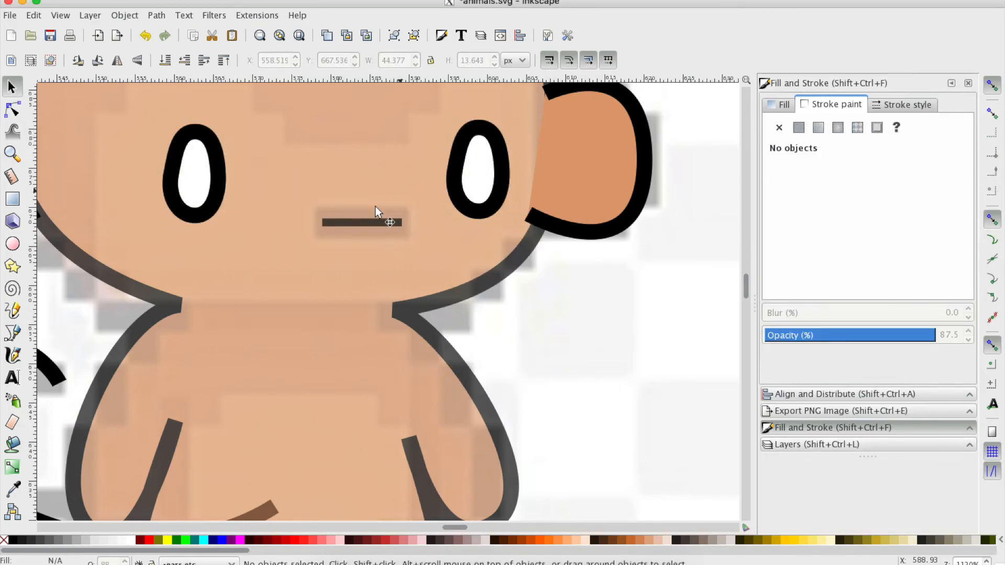
click(354, 220)
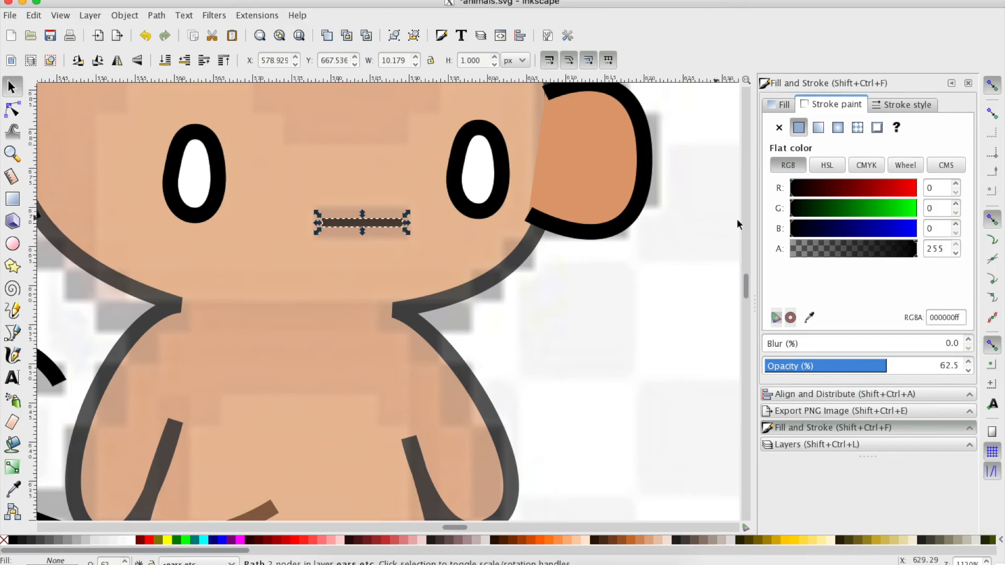
click(907, 108)
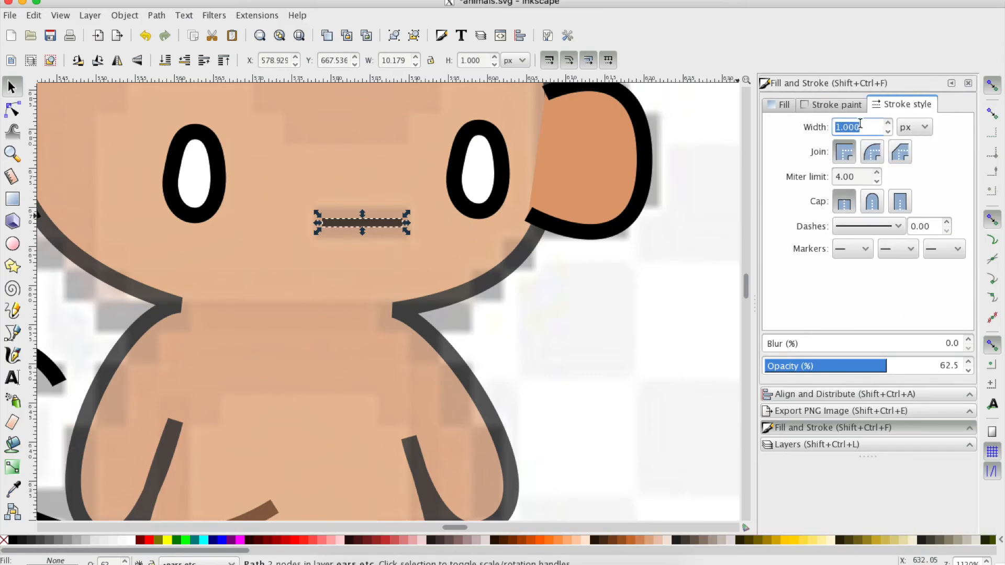
text(2)
key(Return)
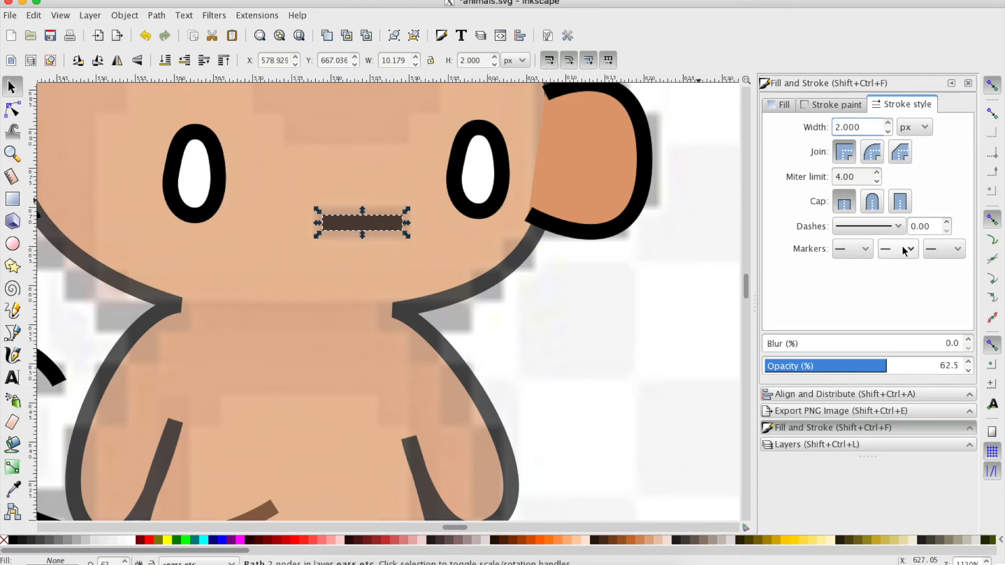
click(870, 205)
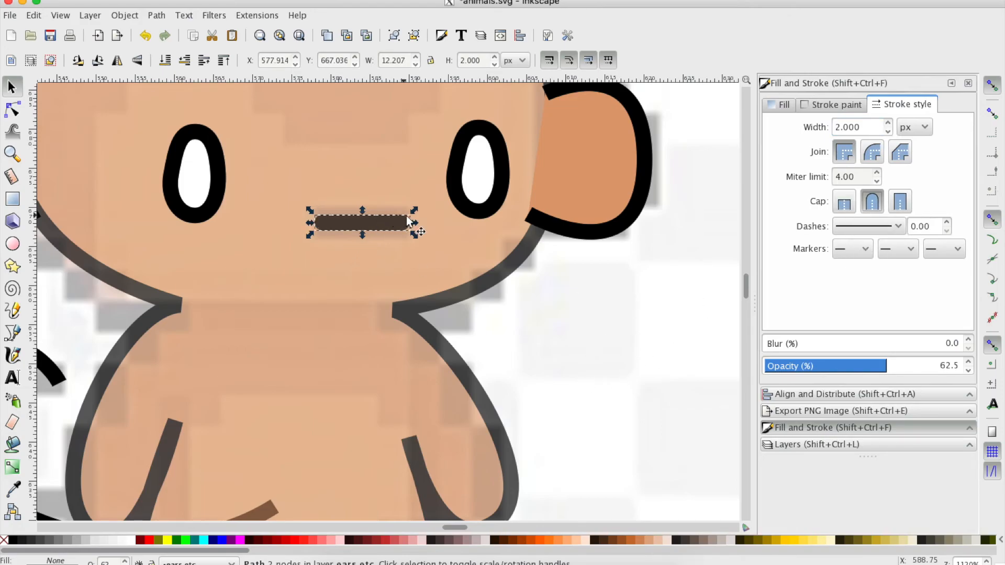
click(844, 201)
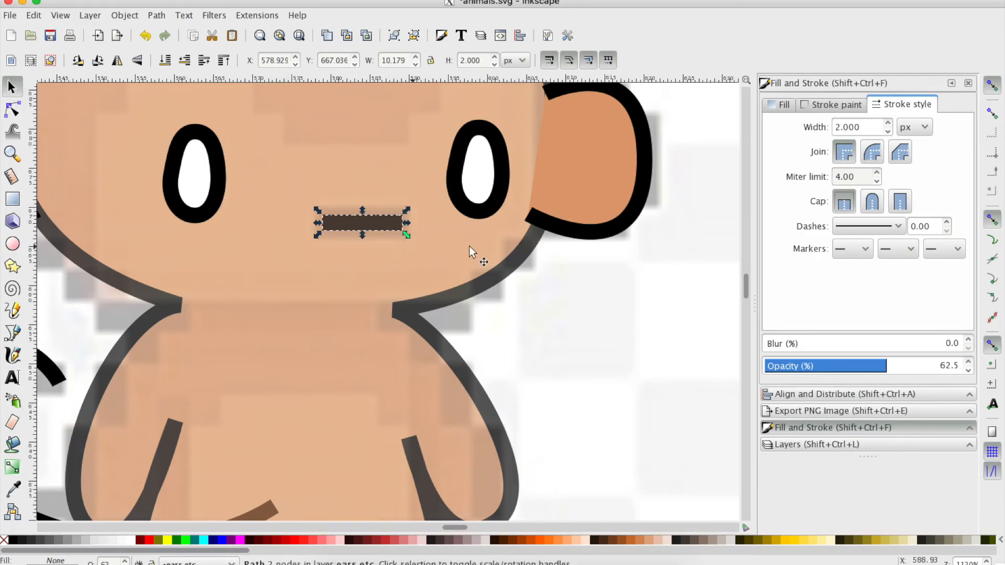
click(871, 203)
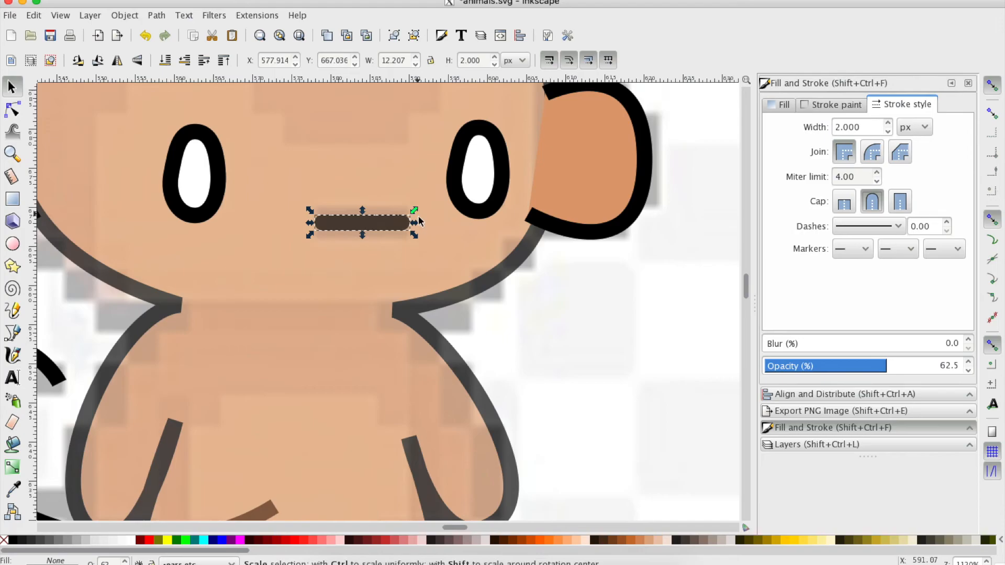
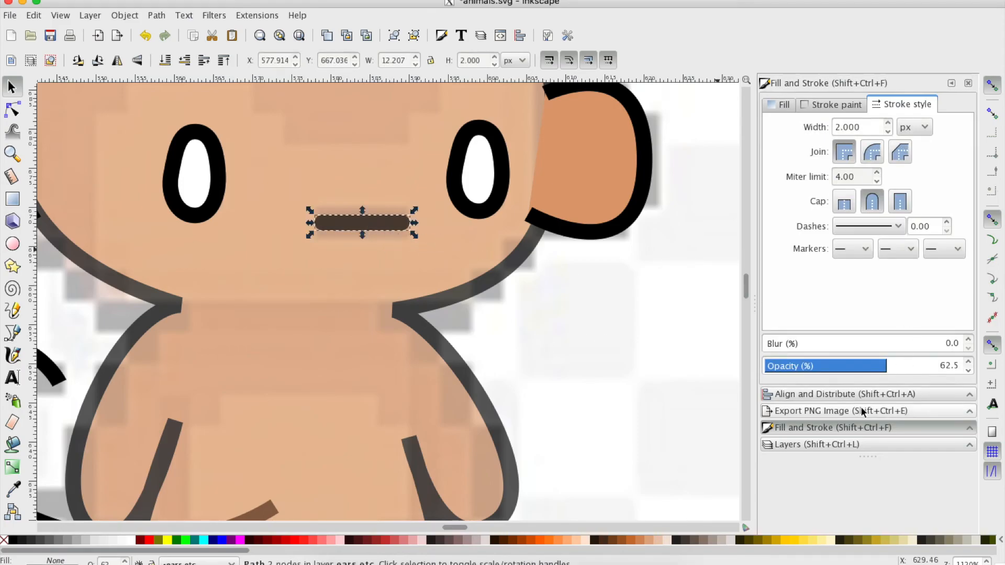
- Raise the mouth line's opacity to 100% and check its fill and stroke paint settings
click(807, 445)
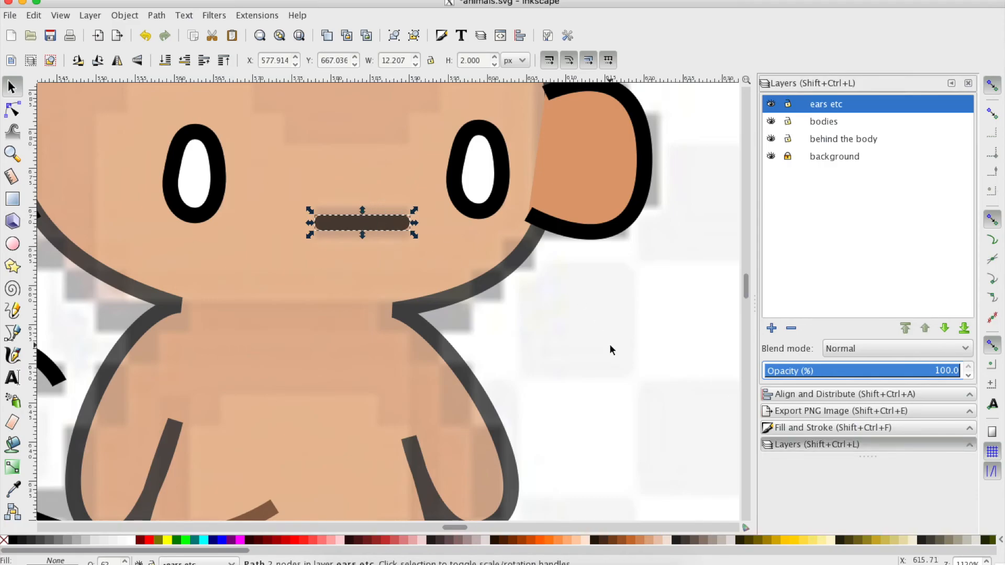
click(366, 220)
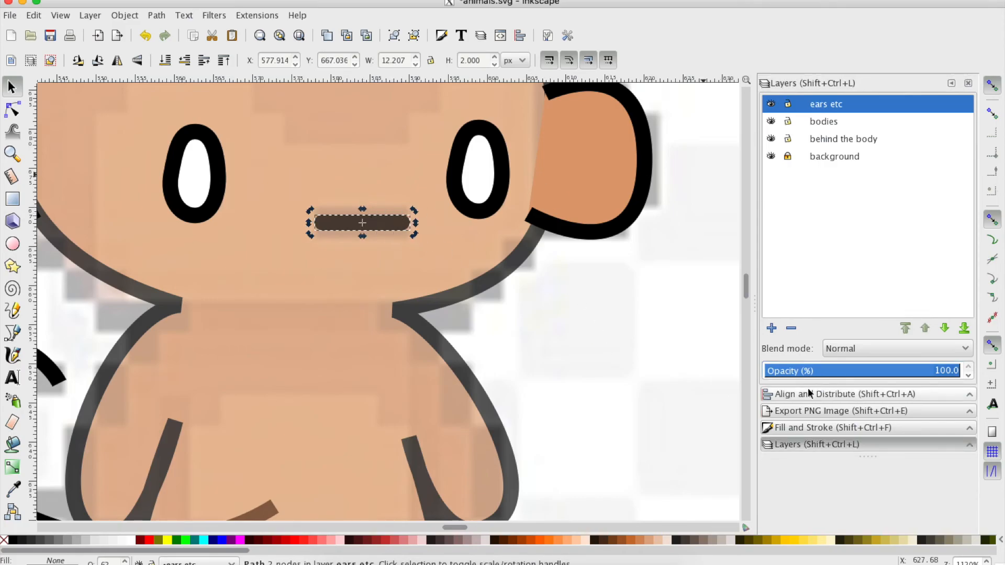
click(796, 428)
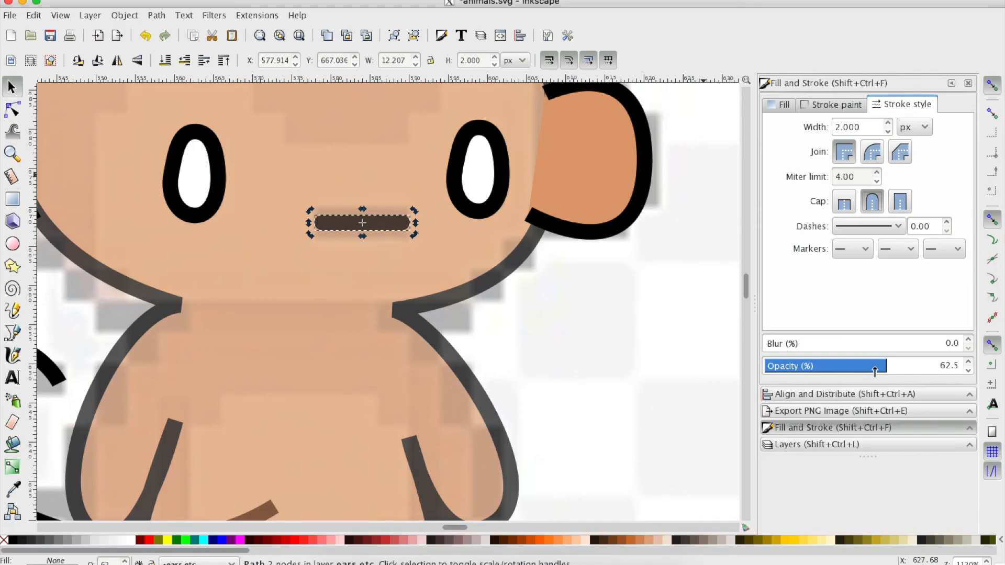
drag(883, 368, 1003, 366)
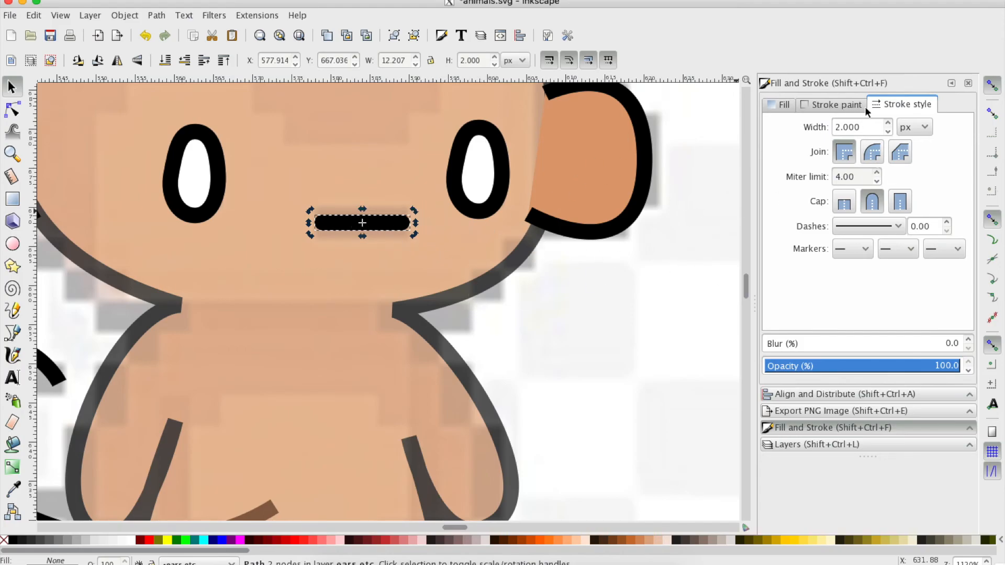
click(780, 109)
click(824, 105)
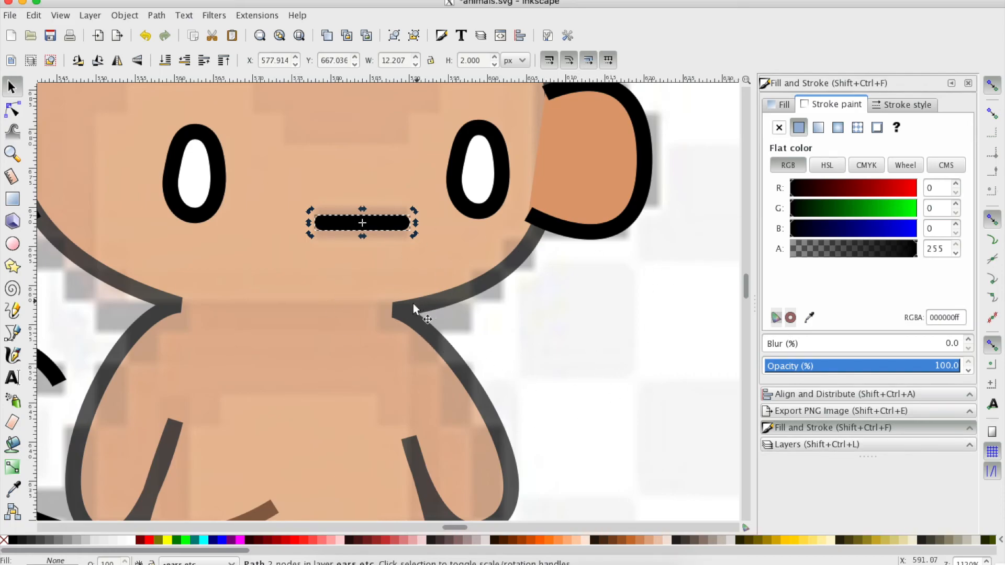
- Compare the join styles on the monkey's body outline and apply the round join
click(430, 342)
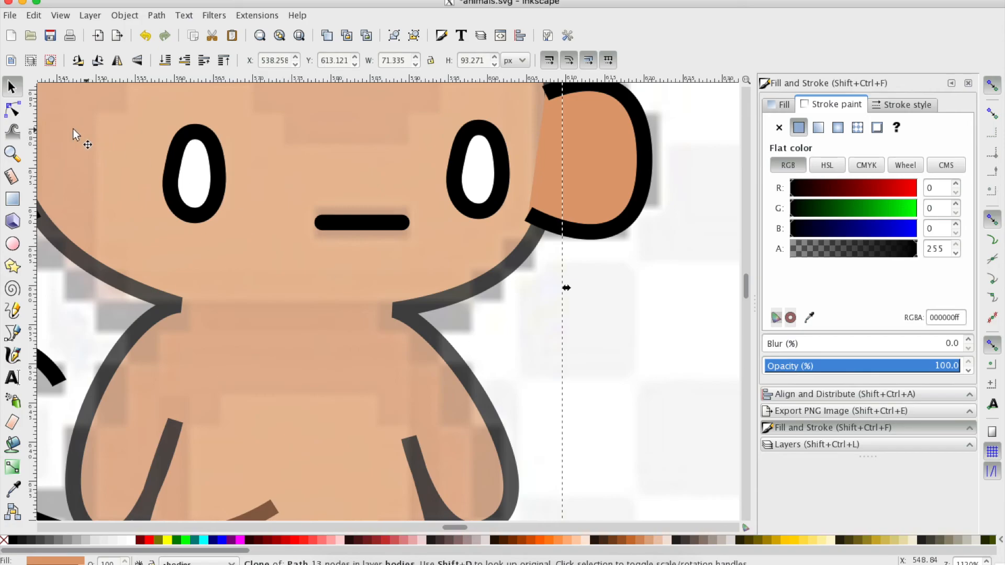
click(14, 111)
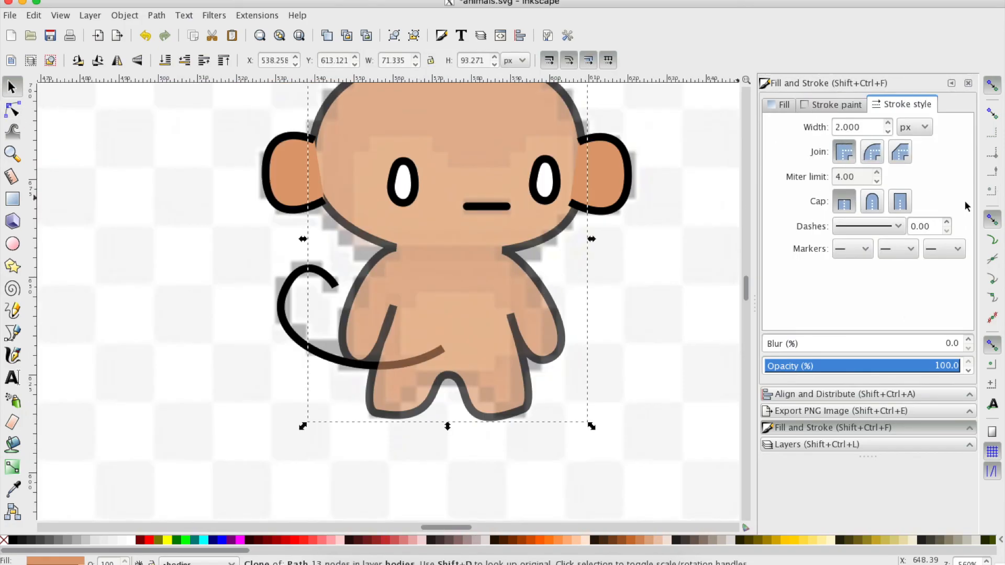
click(872, 152)
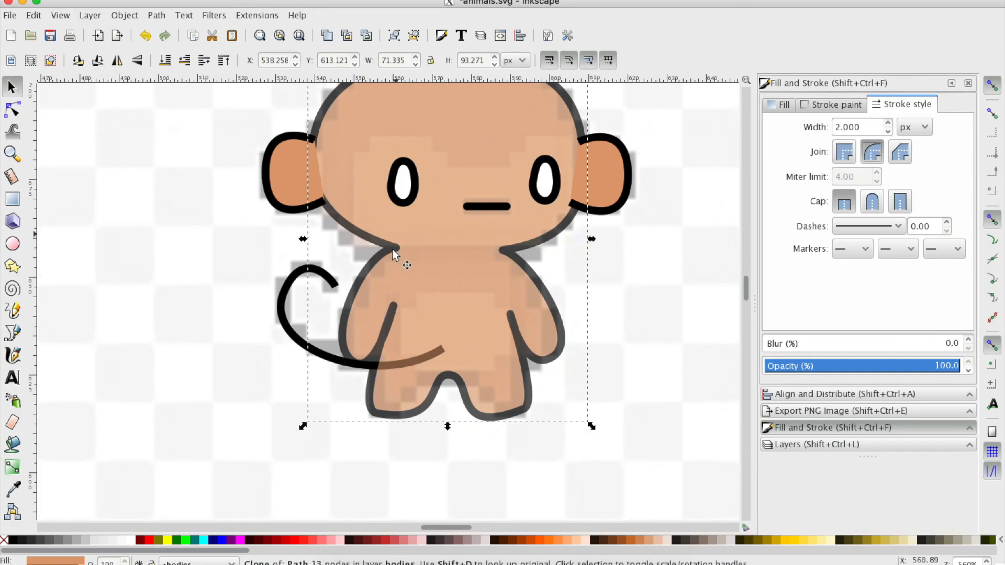
click(898, 153)
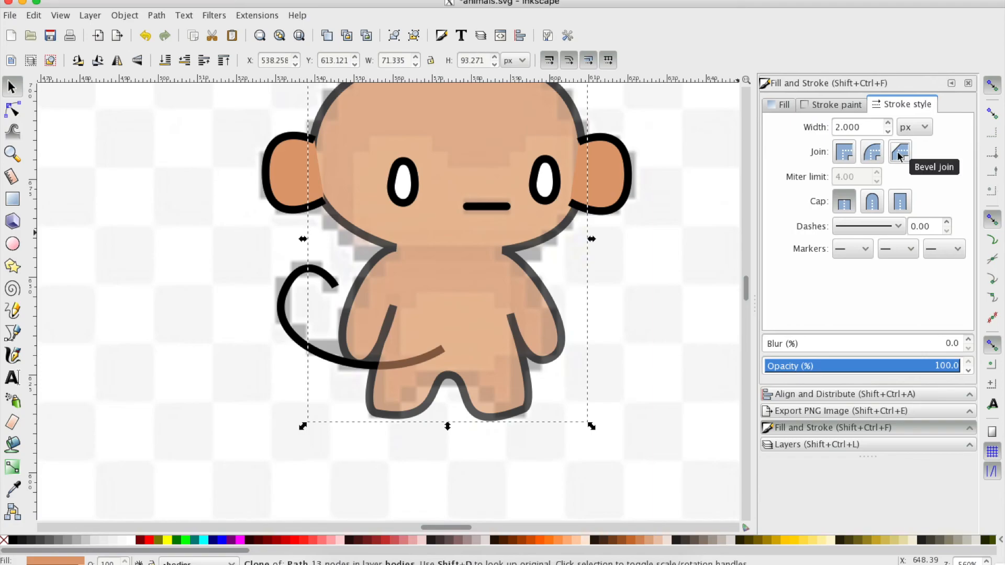
click(844, 153)
click(872, 155)
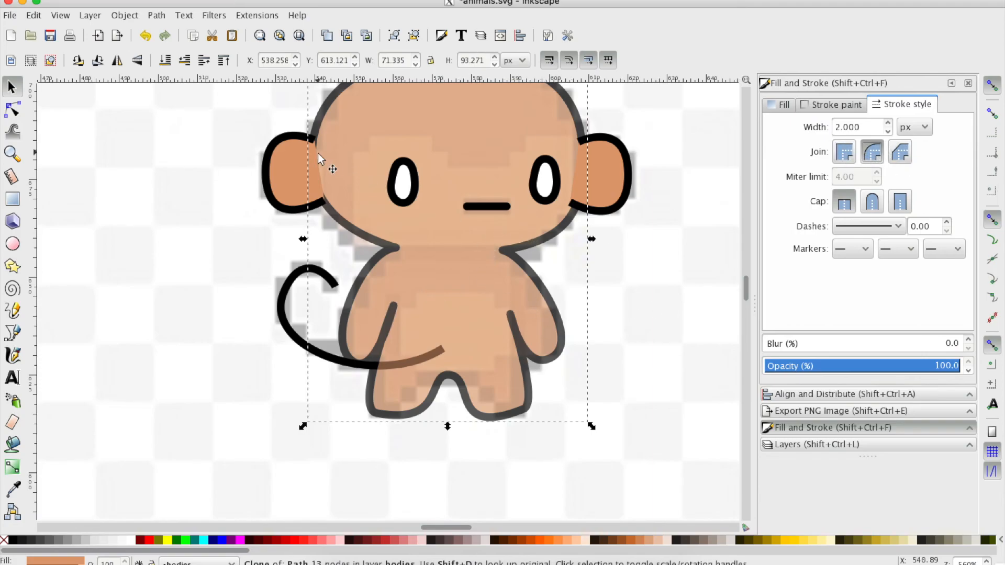
- Give the outlines of both monkey ears round caps, keeping a miter join on the left ear, and deselect
click(282, 195)
click(844, 151)
click(871, 202)
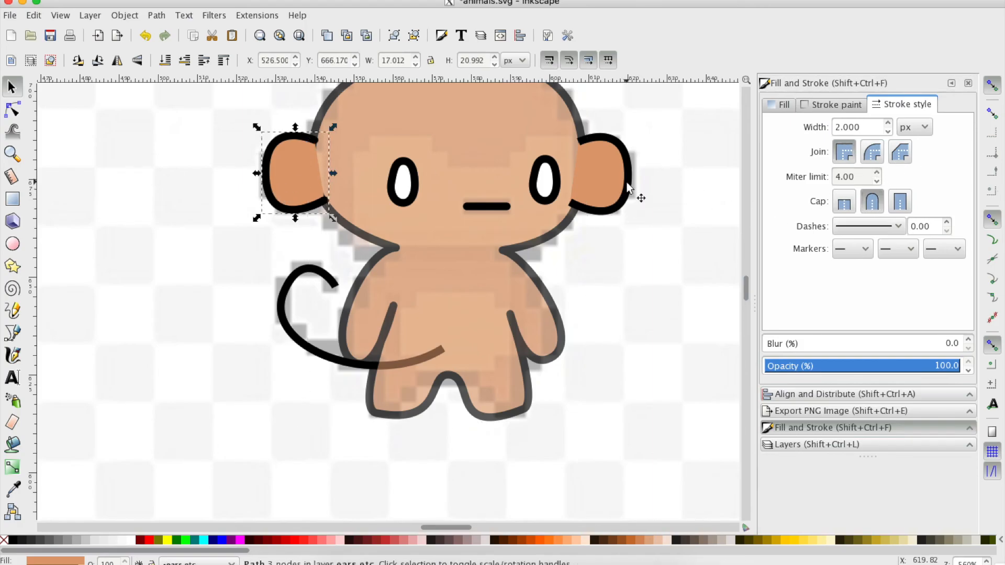
click(627, 182)
click(871, 201)
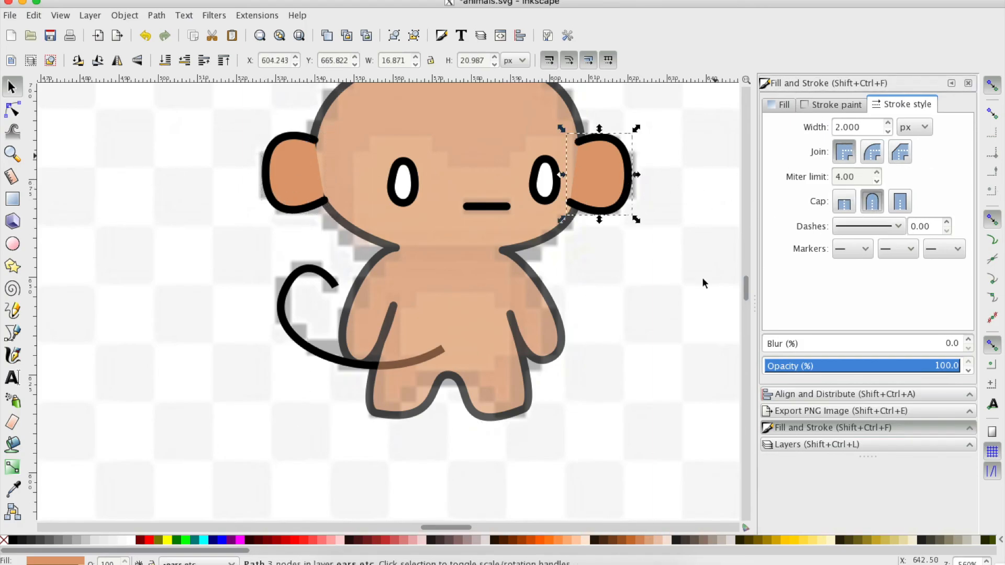
click(641, 287)
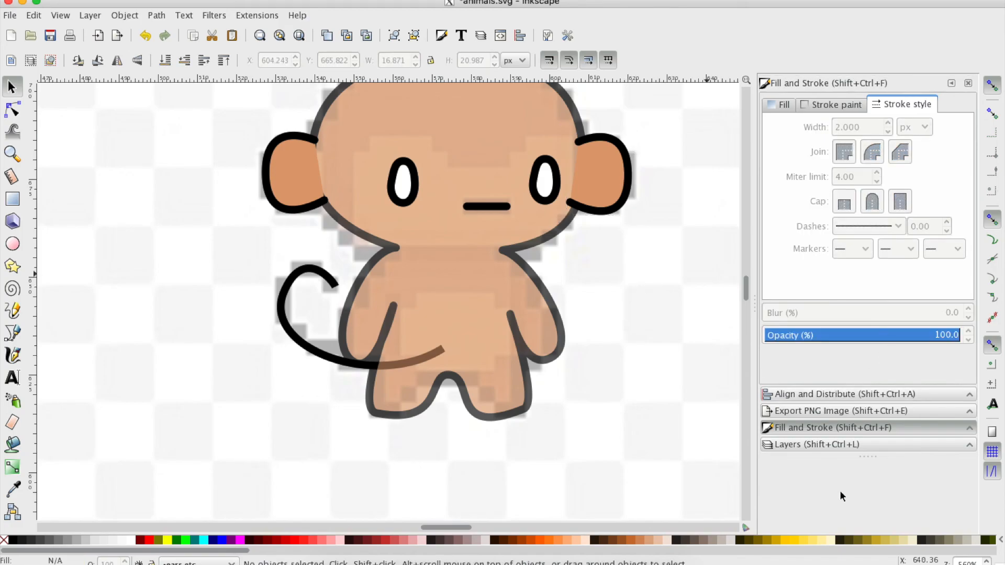
- Set the opacity of the "bodies" layer to 100%, review the whole monkey, and switch to node editing
click(799, 444)
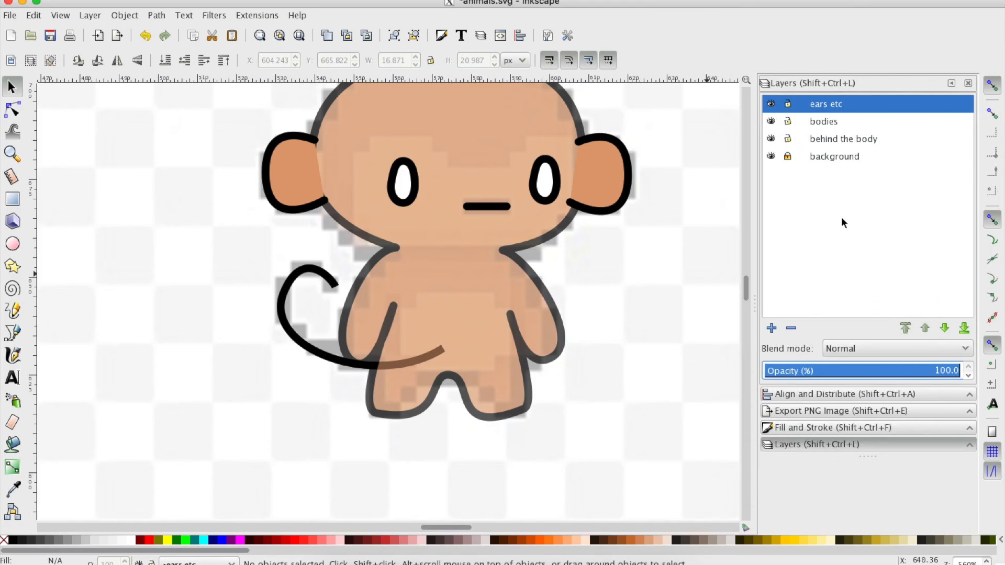
click(822, 122)
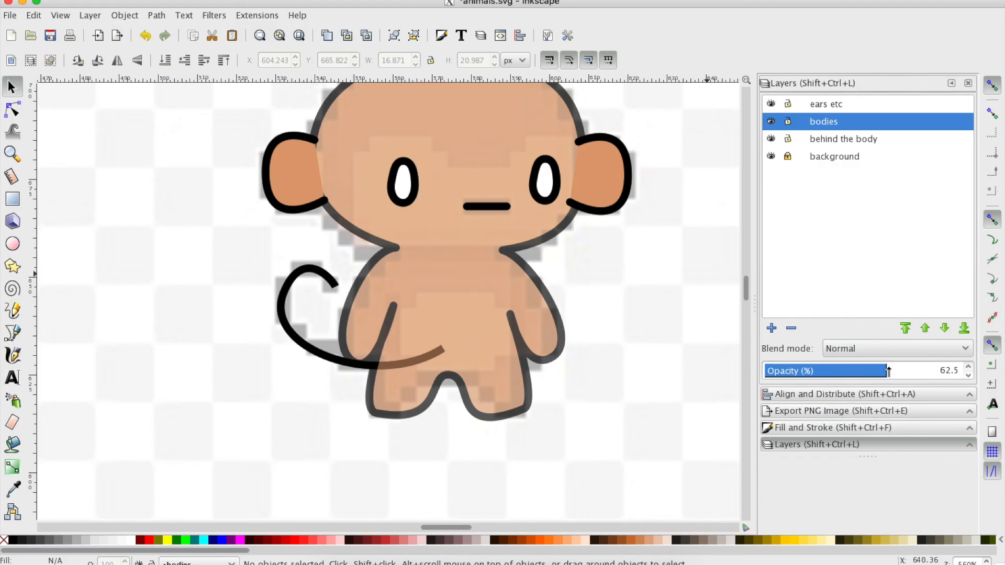
drag(884, 370, 1002, 375)
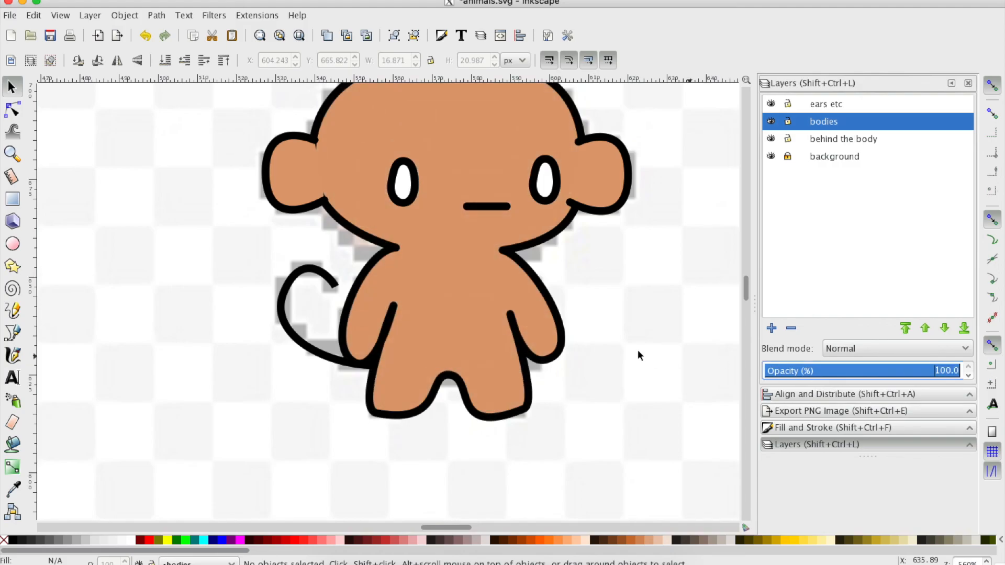
scroll(627, 345, up, 2)
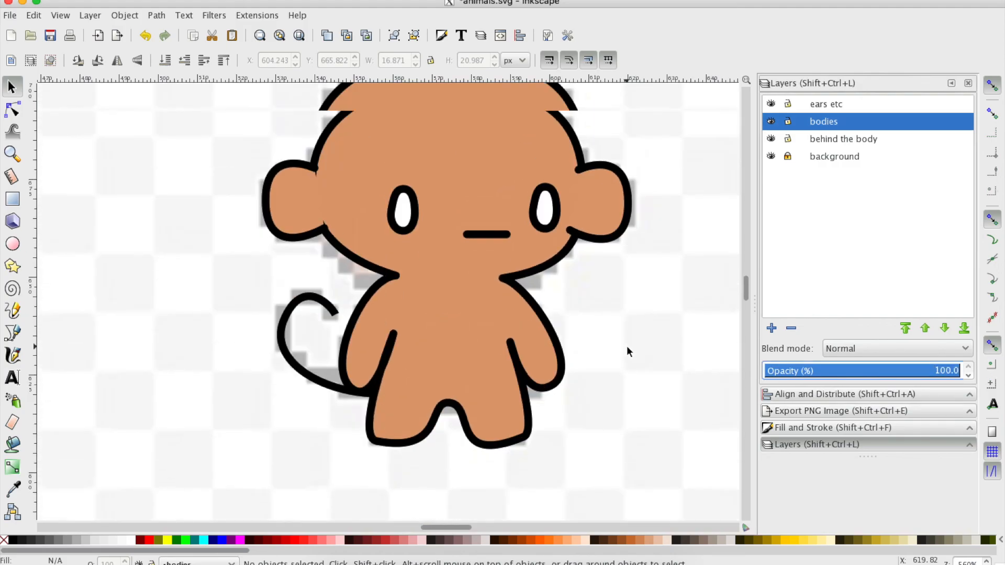
scroll(628, 350, up, 4)
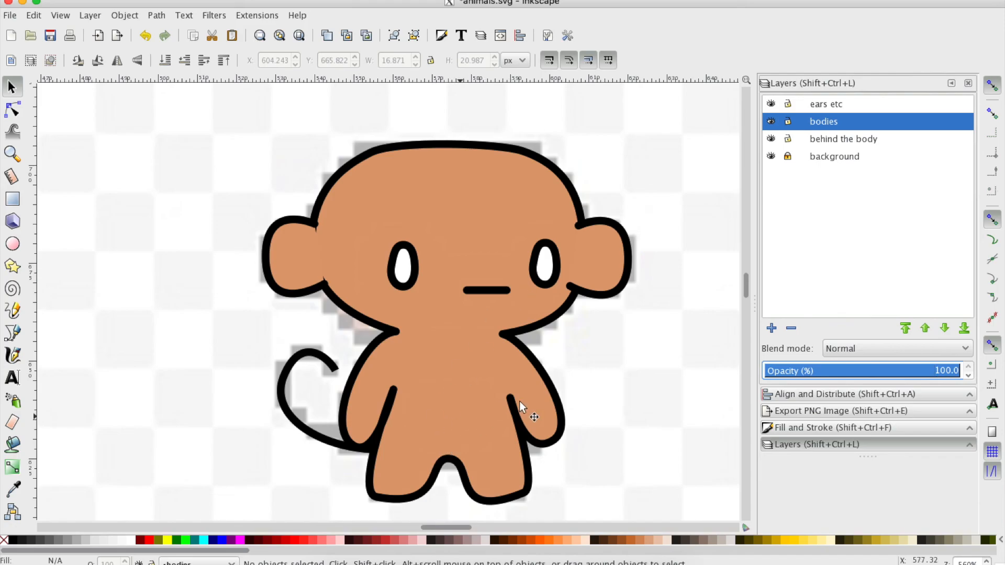
click(13, 109)
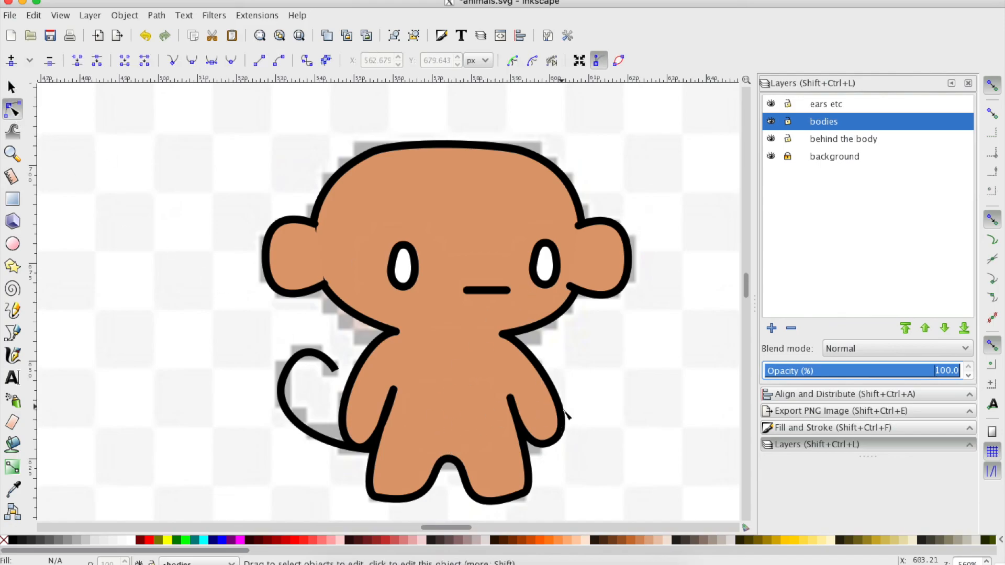